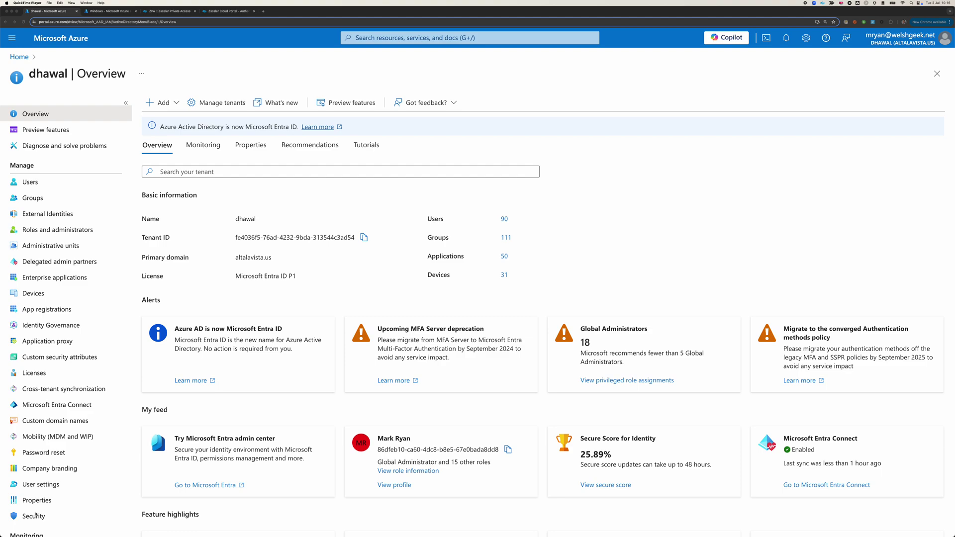
- Go to Security > Authentication methods > Policies for the Entra tenant
click(33, 517)
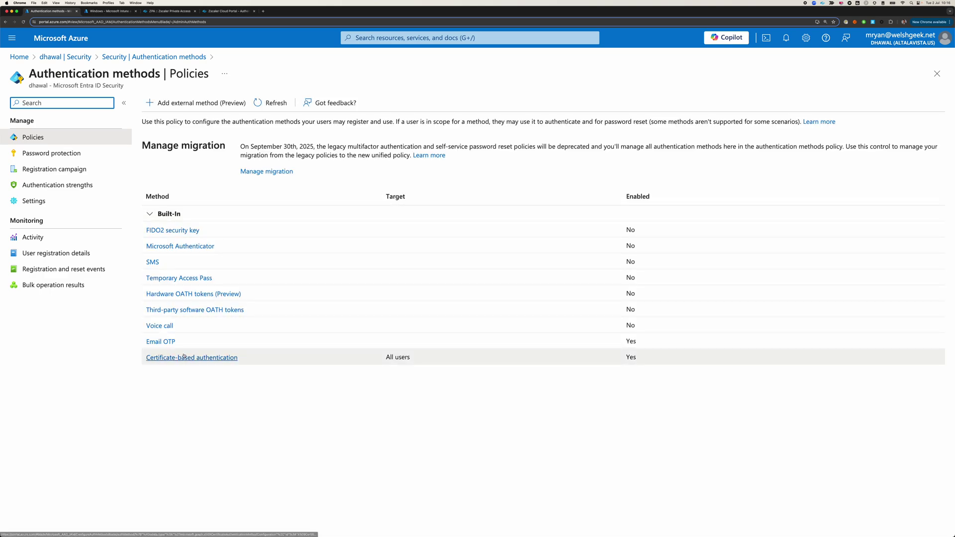
- Review the Configure tab of Certificate-based authentication, including the authentication and username binding rules
click(183, 358)
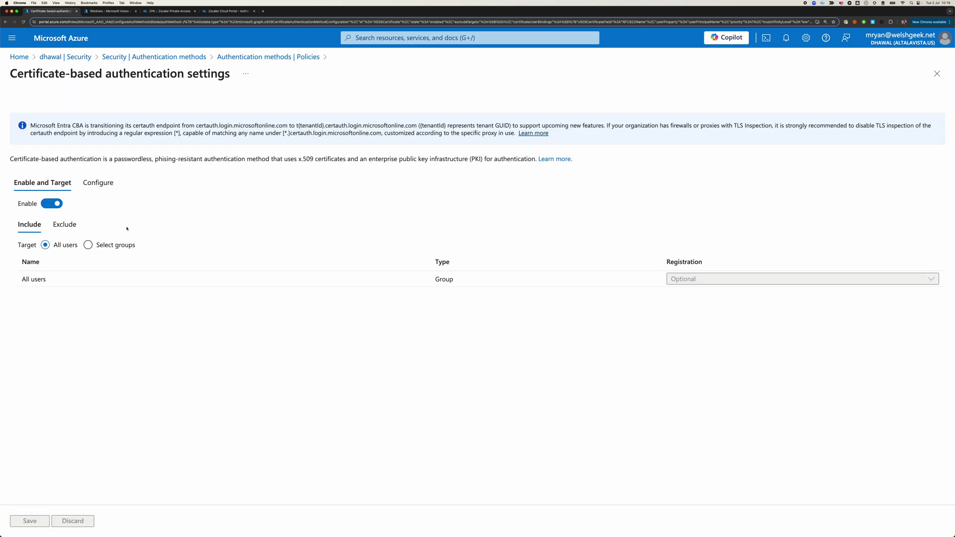
click(99, 183)
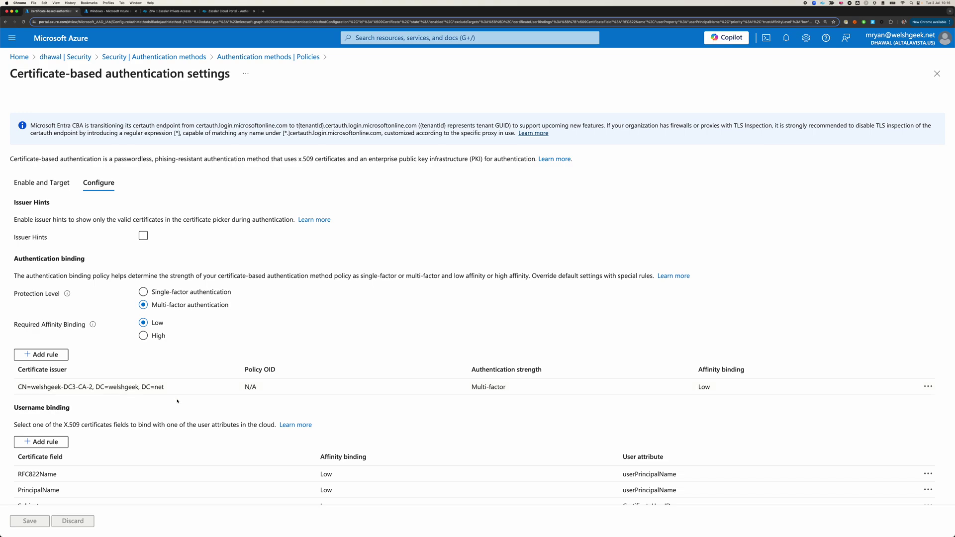
scroll(149, 388, down, 2)
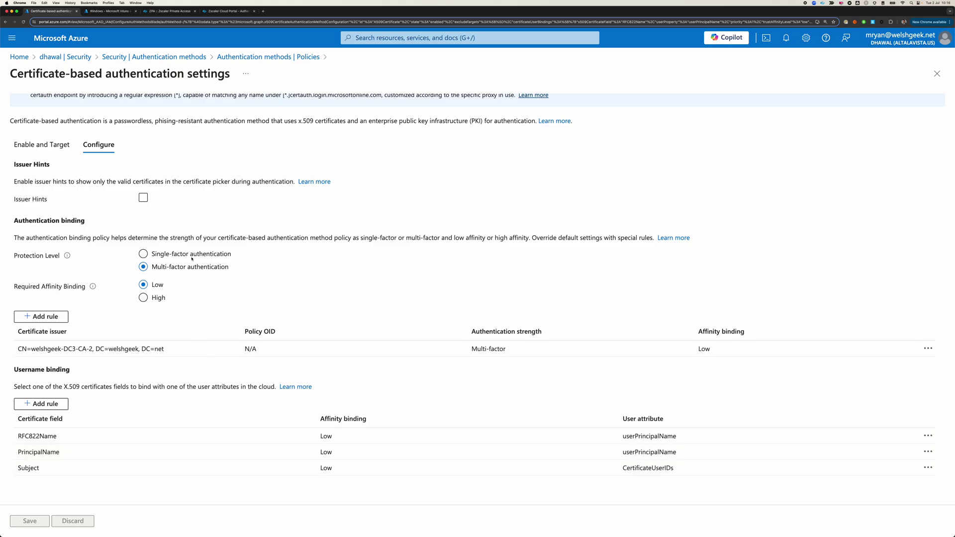
scroll(184, 224, up, 1)
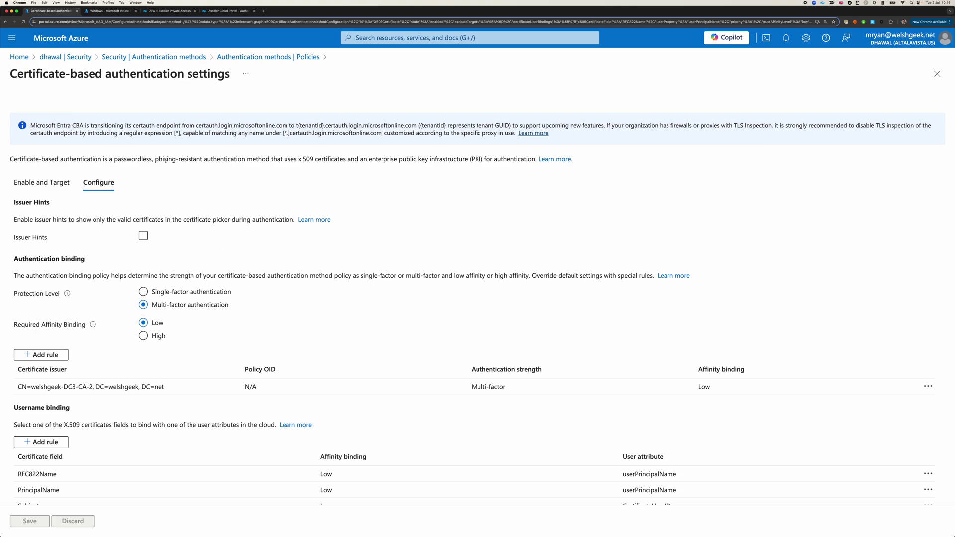
scroll(245, 292, down, 1)
scroll(174, 174, up, 1)
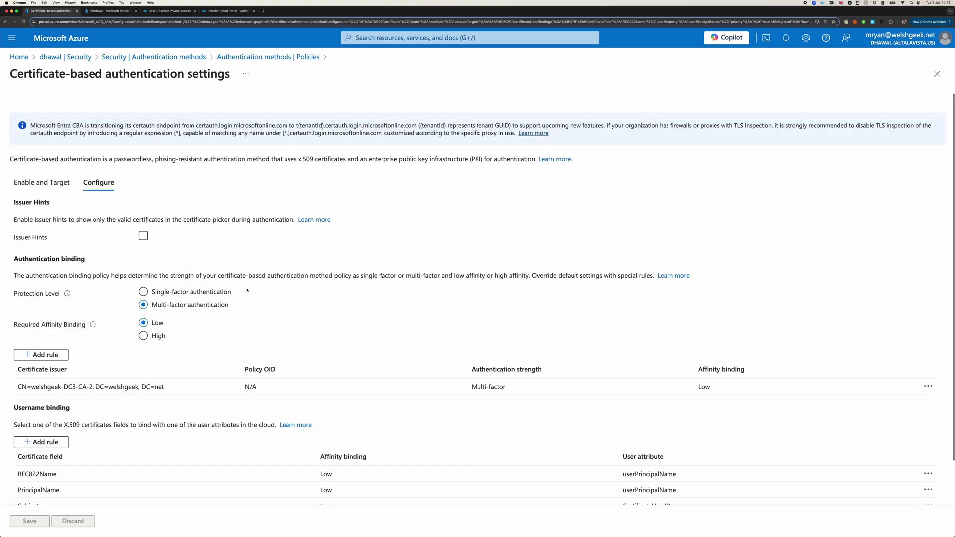
- Check DESKTOP-5UQ7SLP's device compliance results in Intune
click(101, 12)
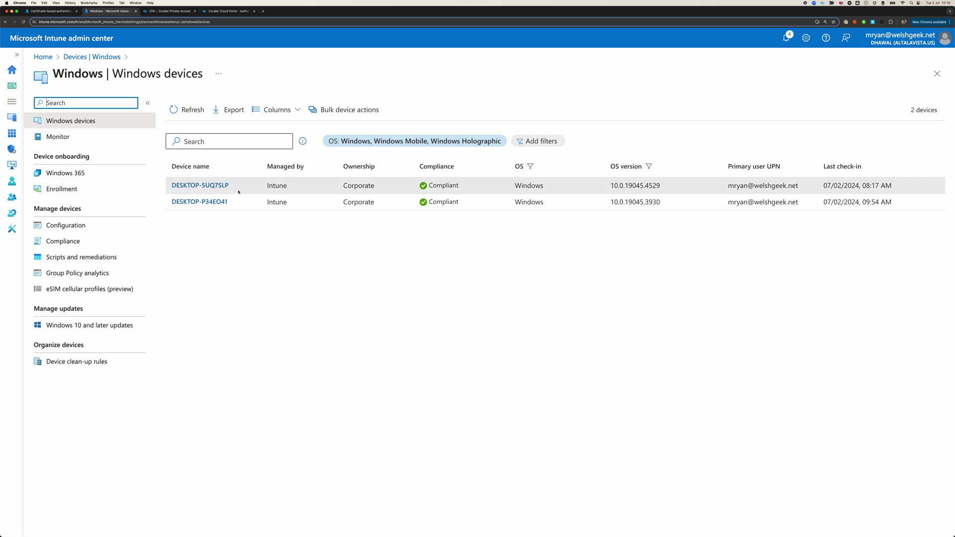
click(223, 185)
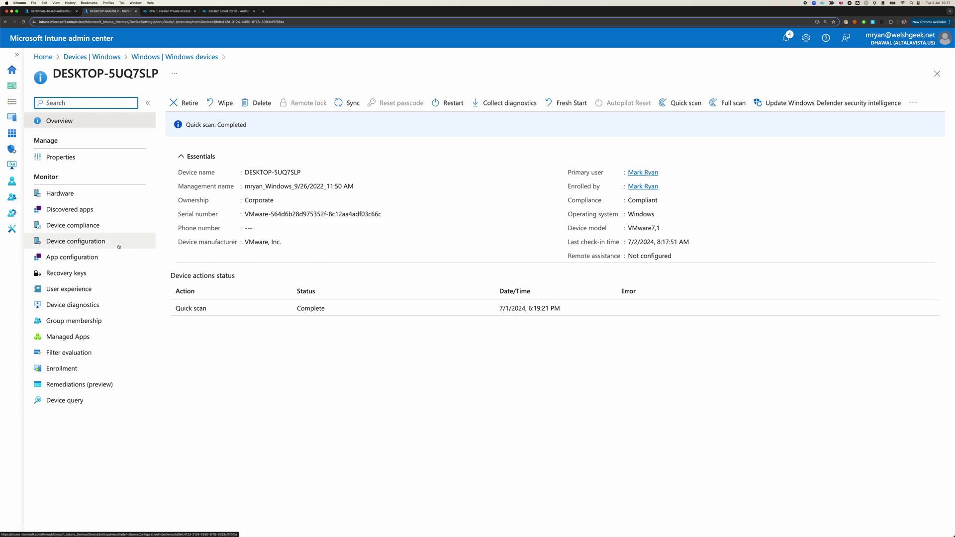
click(86, 225)
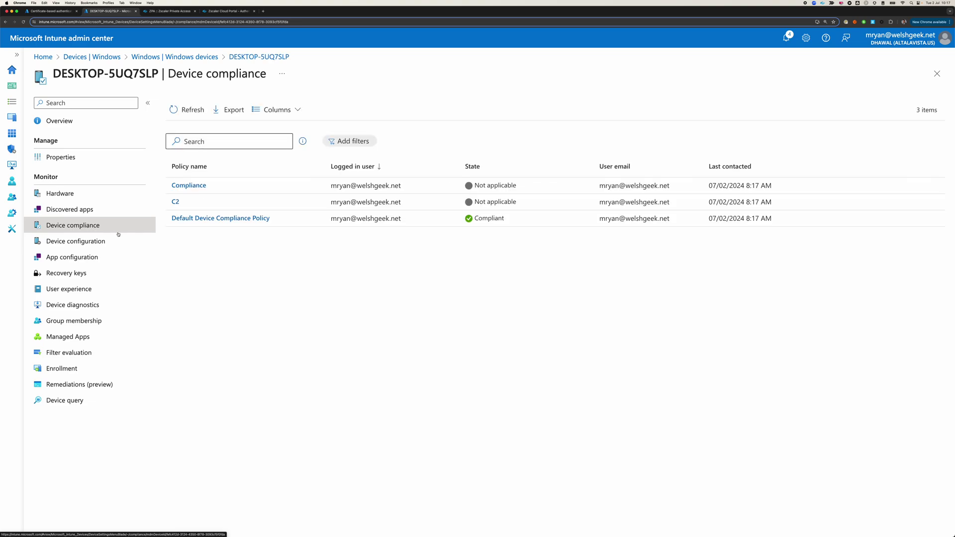
click(112, 58)
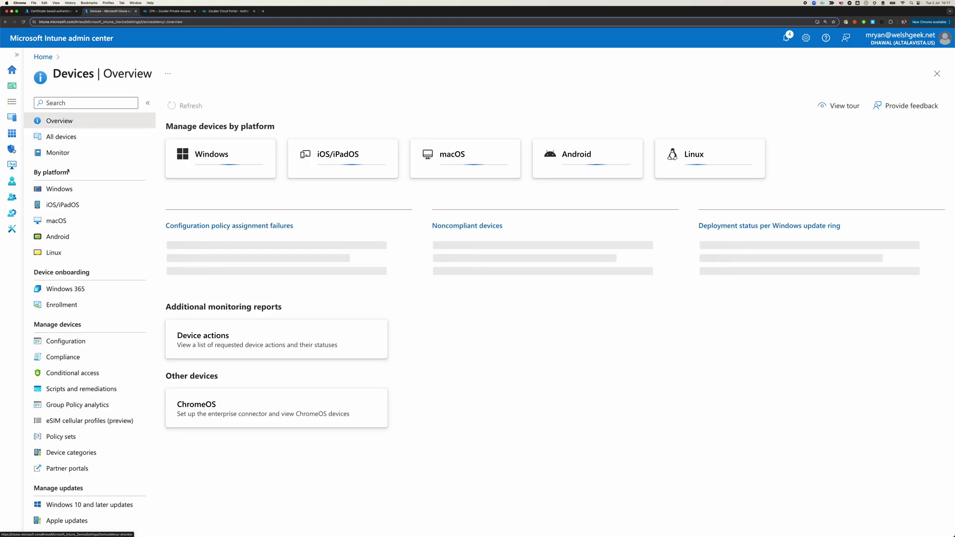
- Check DESKTOP-P34EO41's configuration and compliance states, then list the Windows configuration policies
click(58, 188)
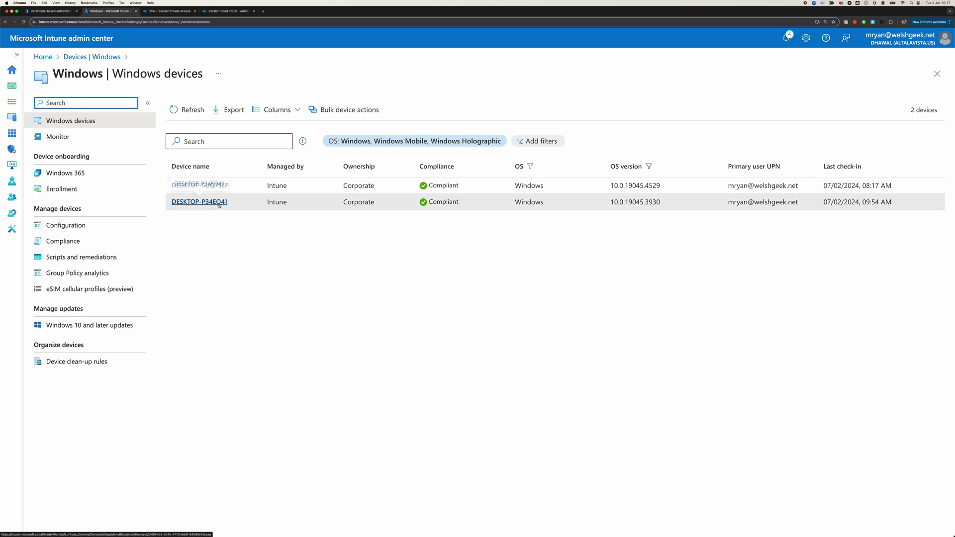
click(220, 203)
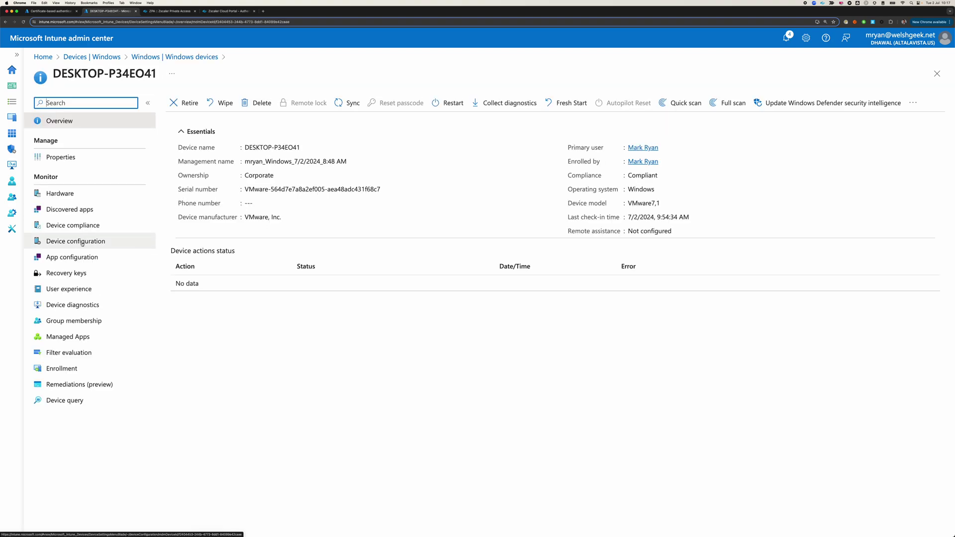
click(83, 242)
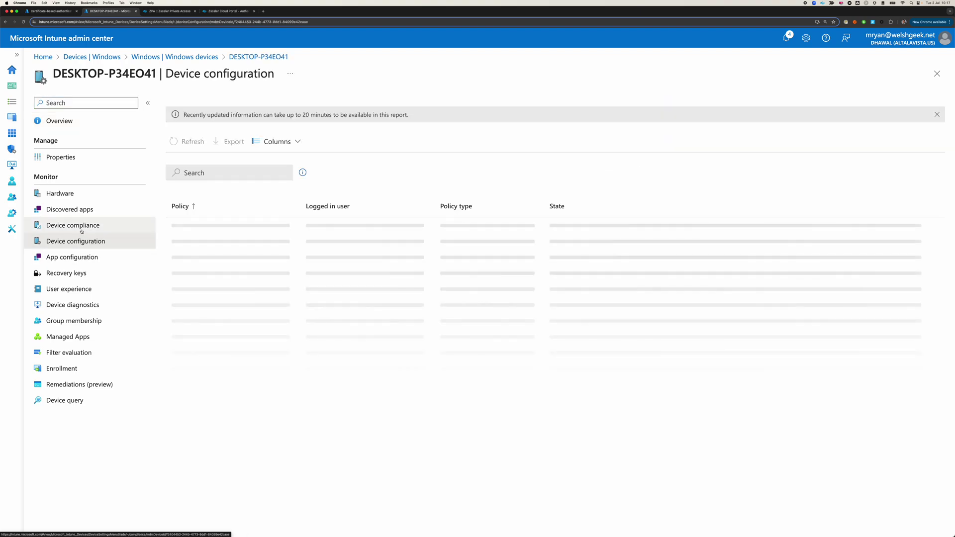
click(82, 227)
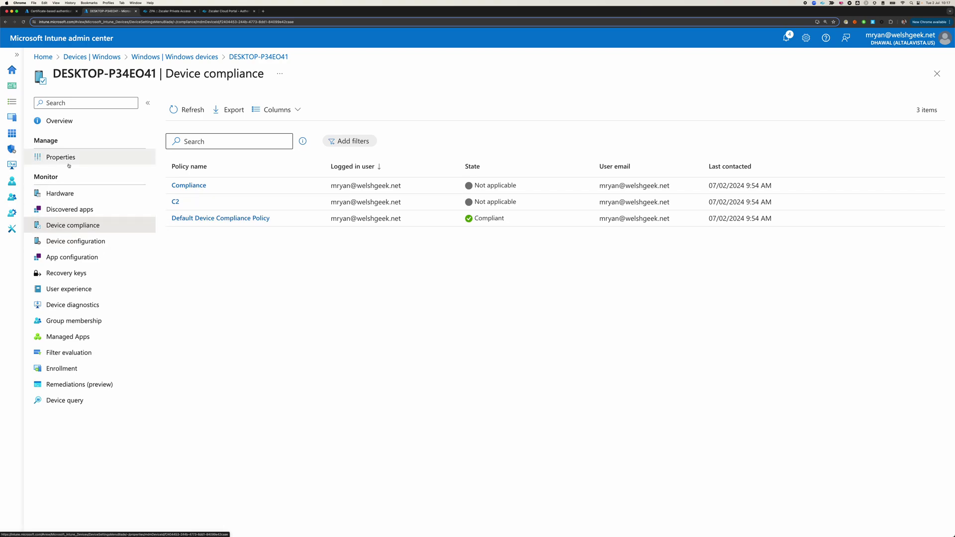
click(167, 58)
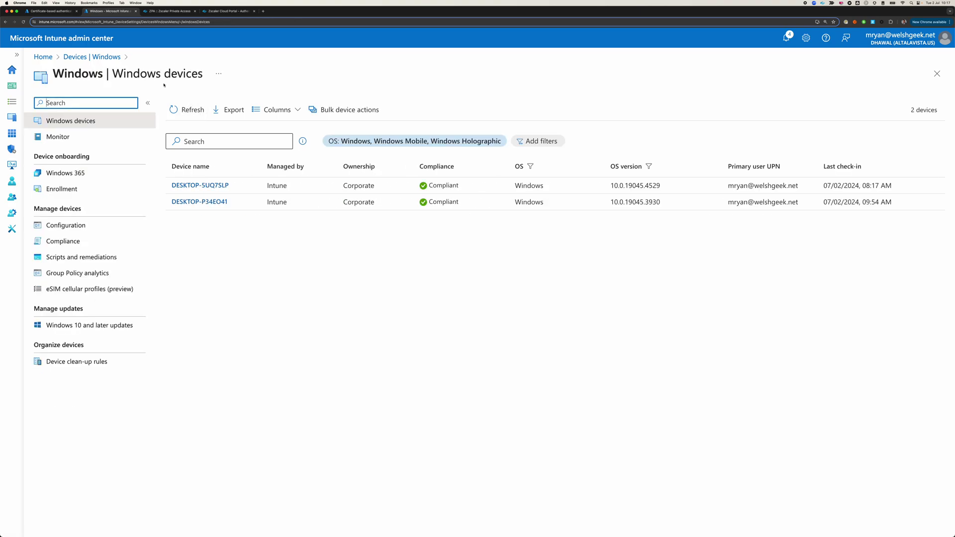
click(75, 231)
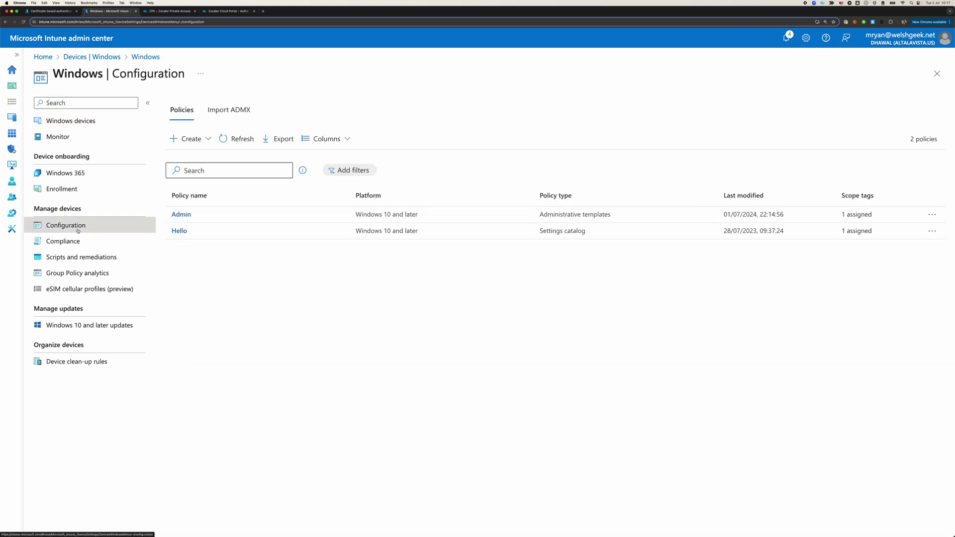
- Reopen the Admin policy after an error and edit its Configuration settings
click(181, 214)
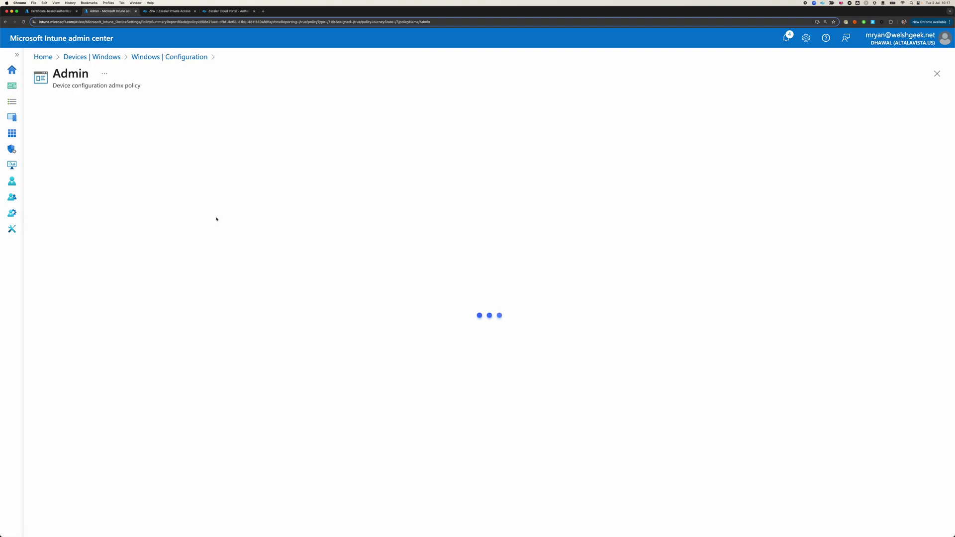
click(160, 57)
click(181, 214)
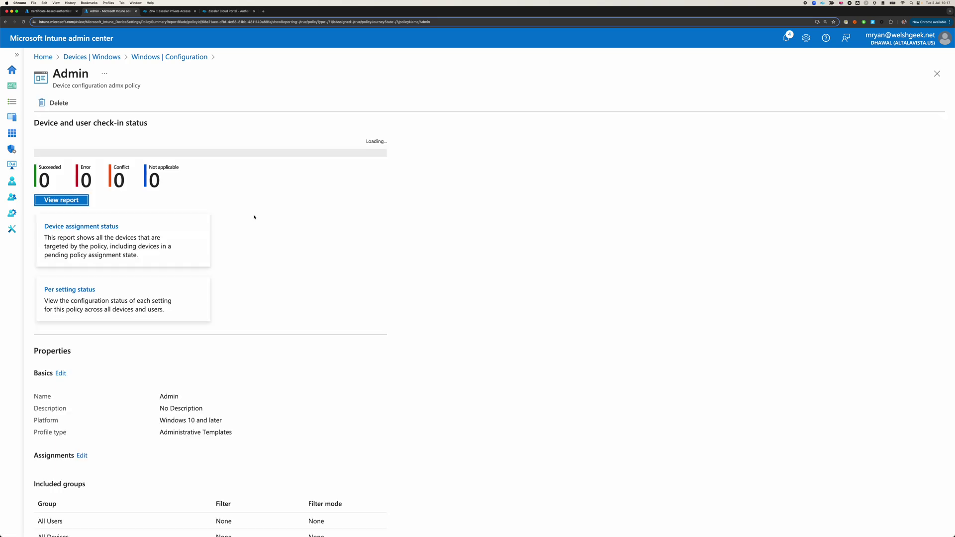
scroll(209, 323, down, 6)
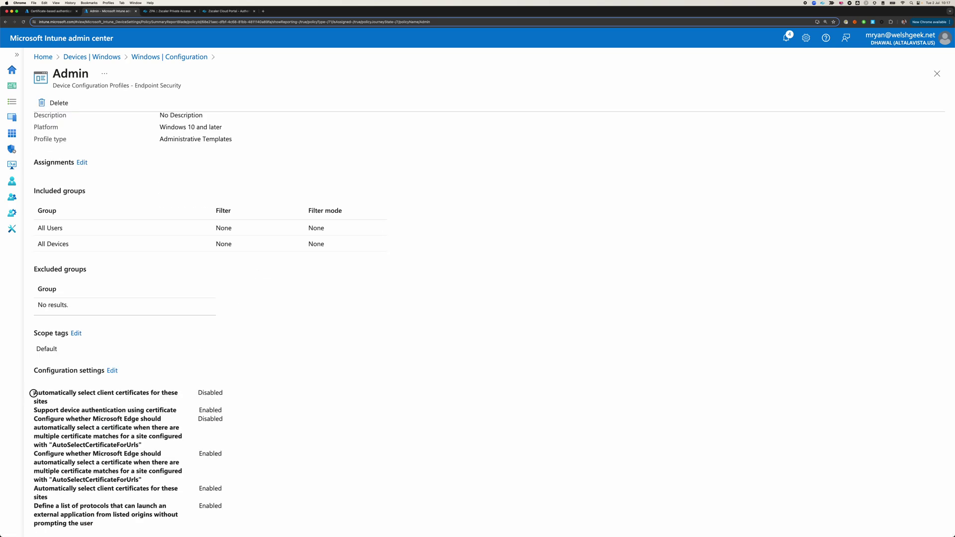
drag(34, 393, 157, 396)
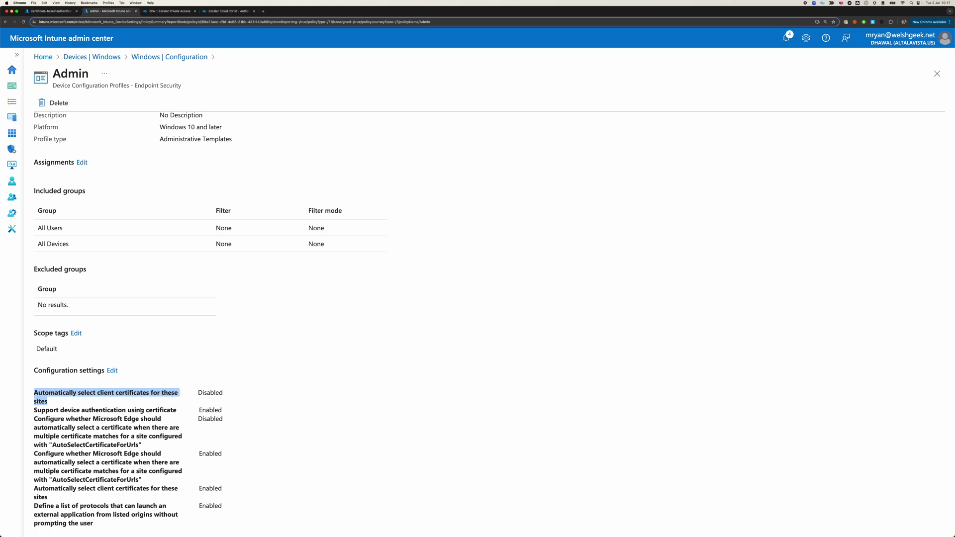
click(112, 370)
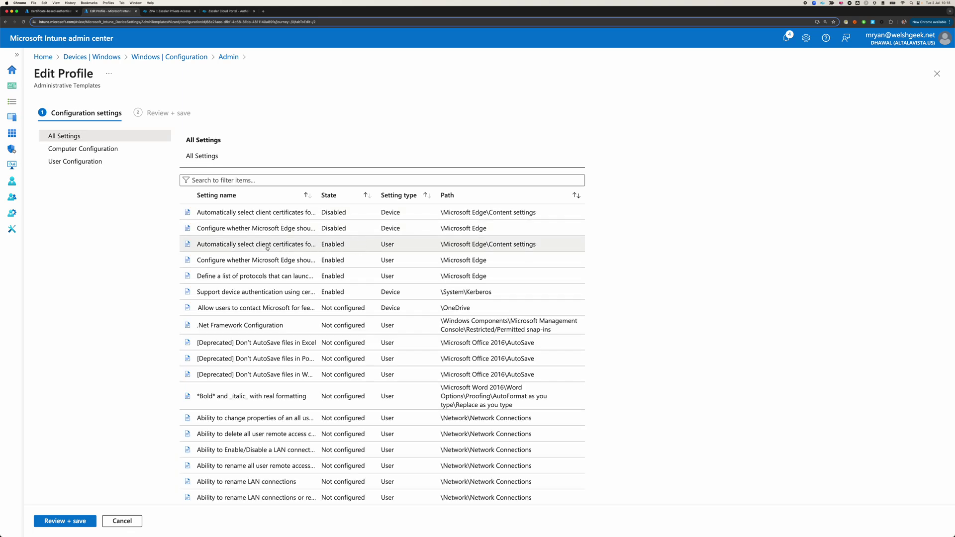
- Read the four site patterns of the user-level 'Automatically select client certificates for these sites' setting
click(442, 249)
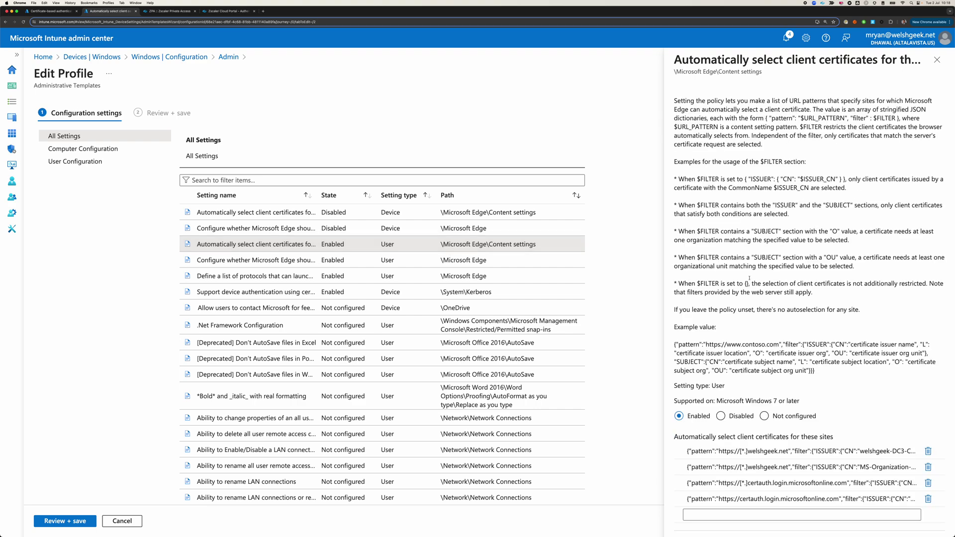
scroll(758, 328, down, 1)
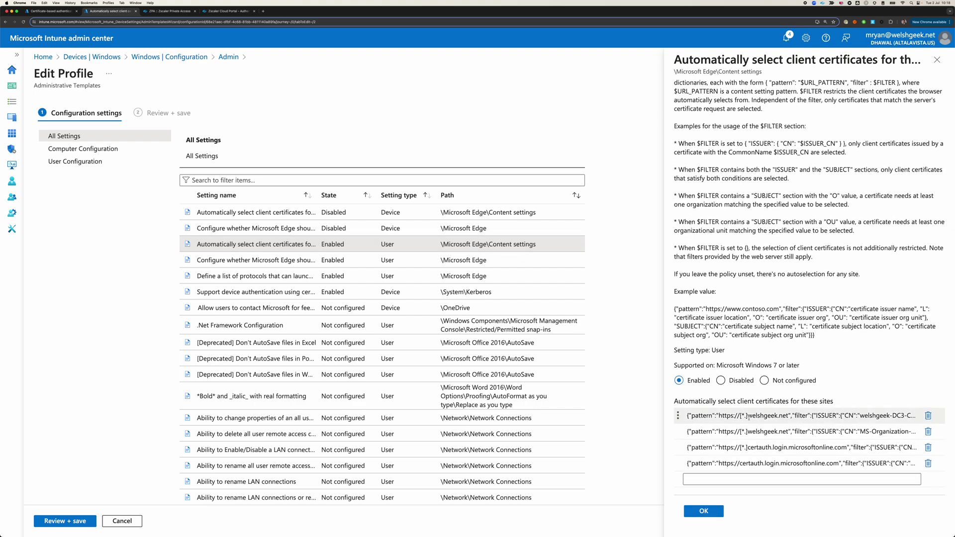
drag(686, 415, 793, 426)
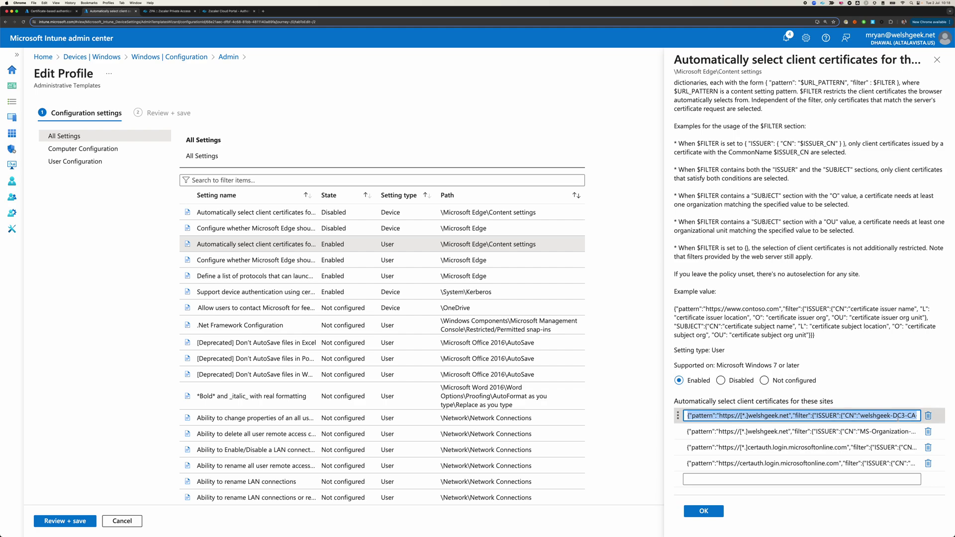
drag(837, 416, 917, 415)
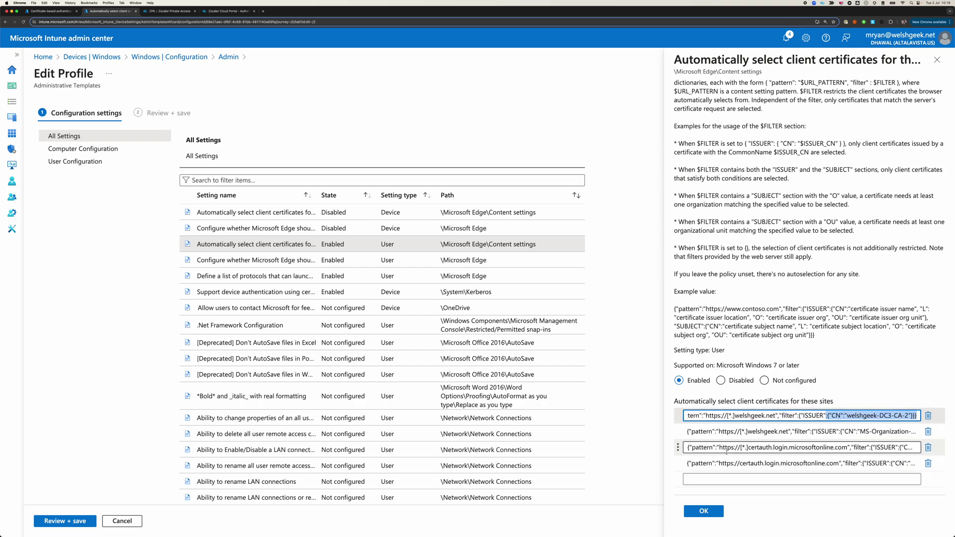
click(911, 447)
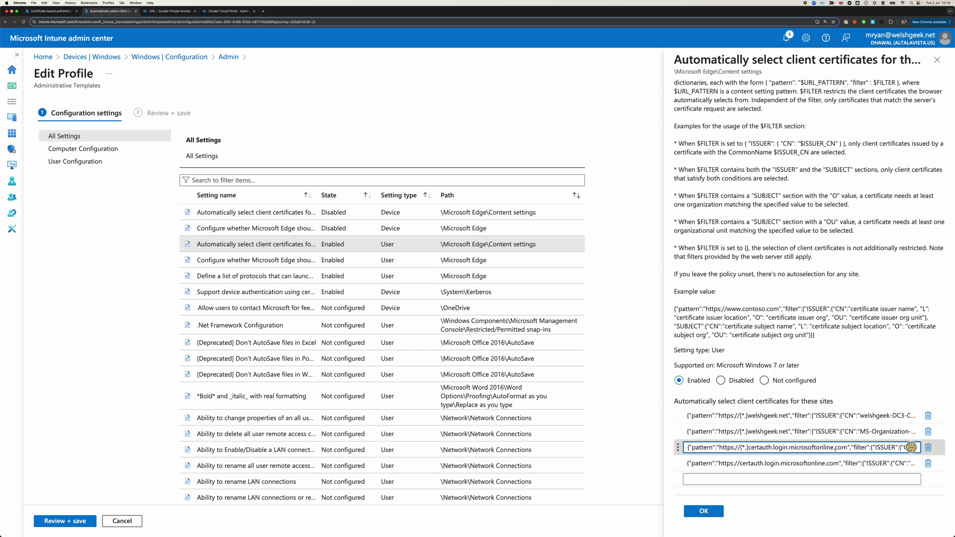
drag(848, 449, 883, 450)
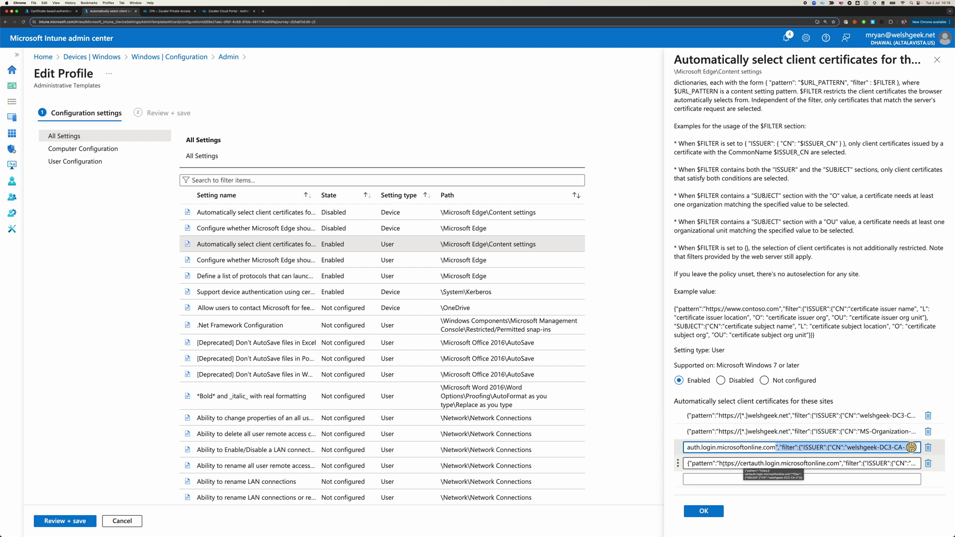
drag(720, 463, 839, 464)
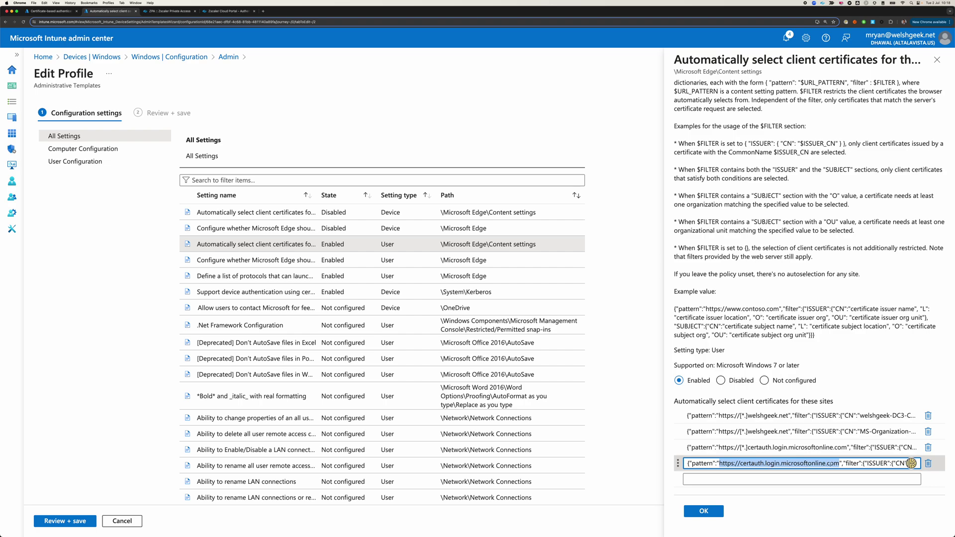
click(748, 447)
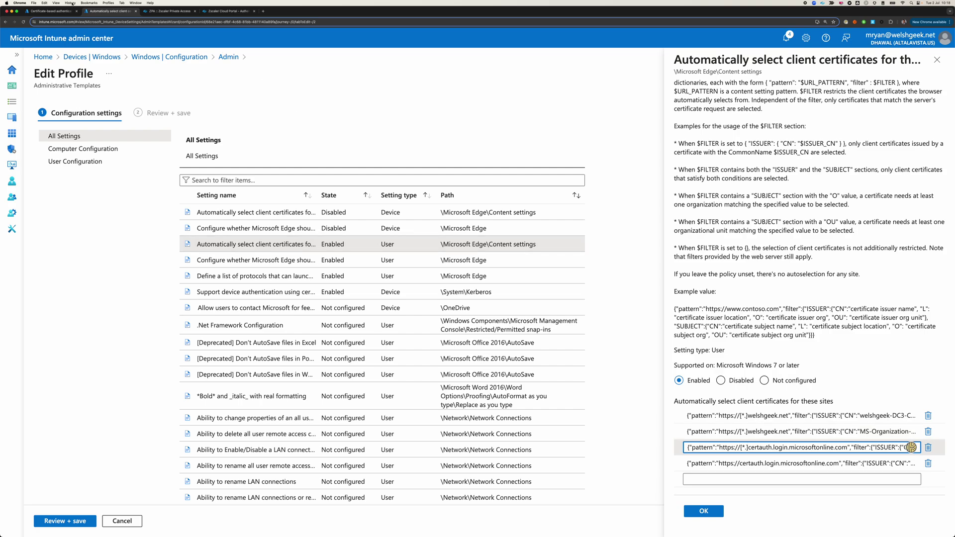
- View the Microsoft Entra ID tenant overview from Azure Home, then return to the Intune Edit Profile
click(50, 11)
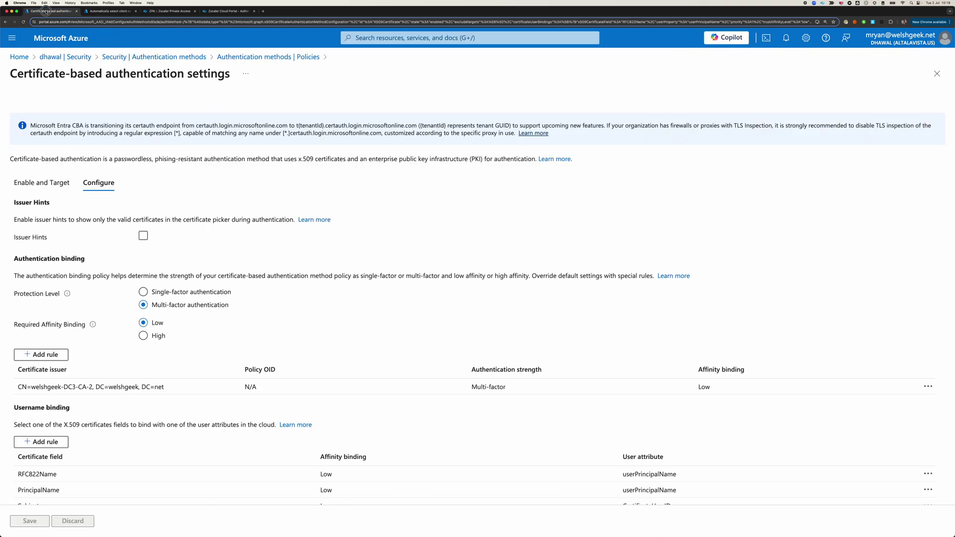
click(18, 58)
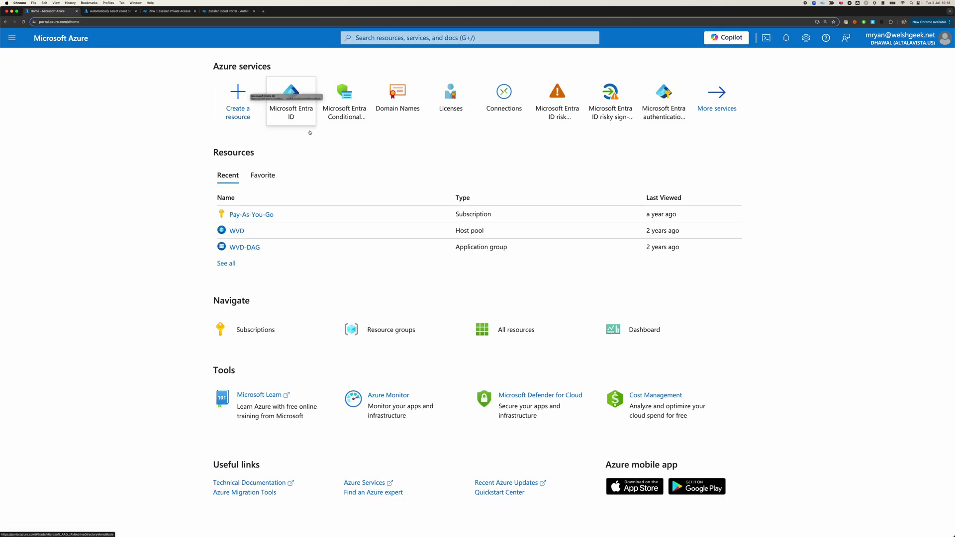
click(294, 120)
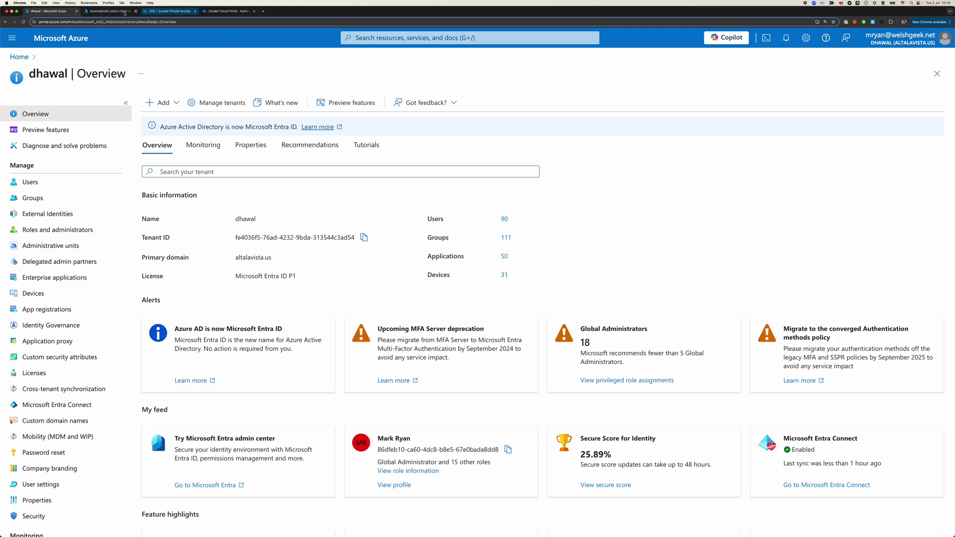
click(109, 11)
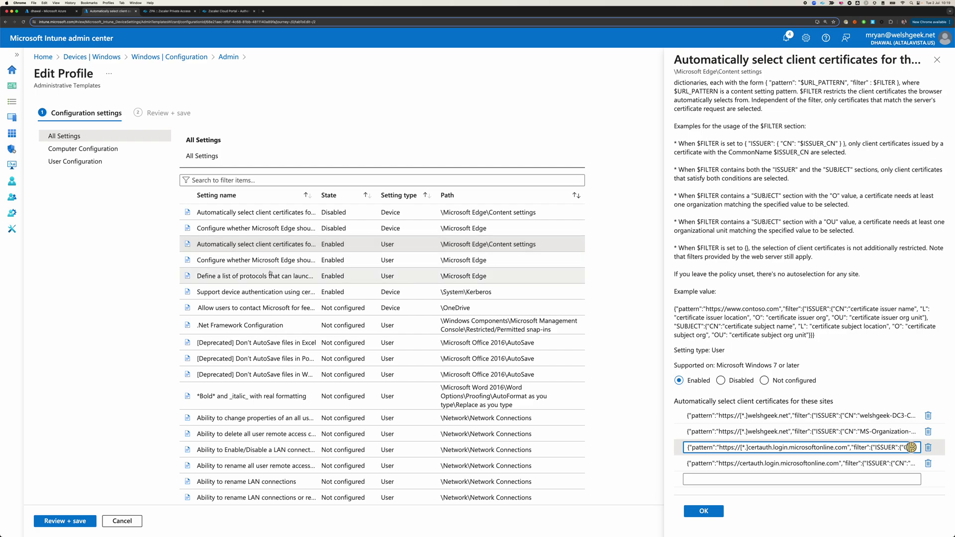
- View the 'Configure whether Microsoft Edge should…' setting, then the 'Define a list of protocols' setting
click(245, 261)
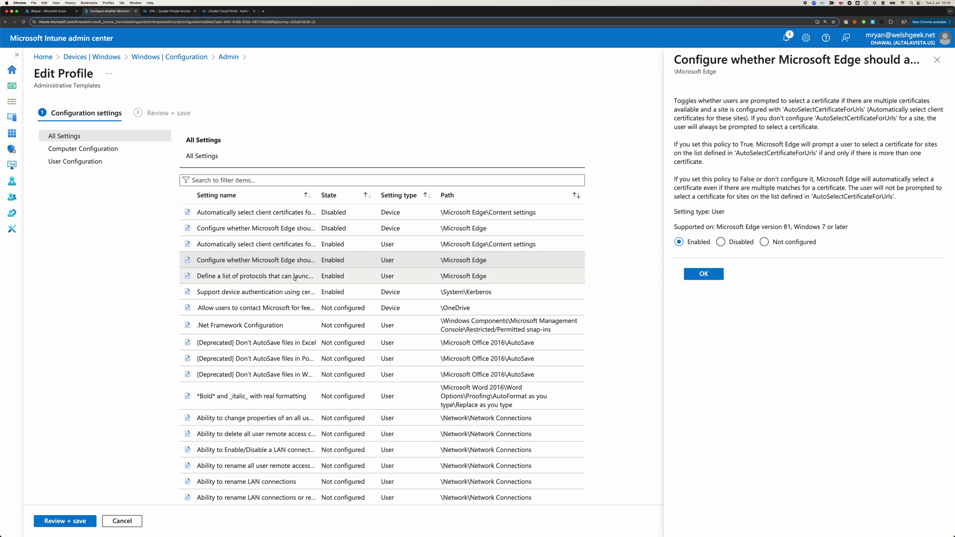
click(252, 279)
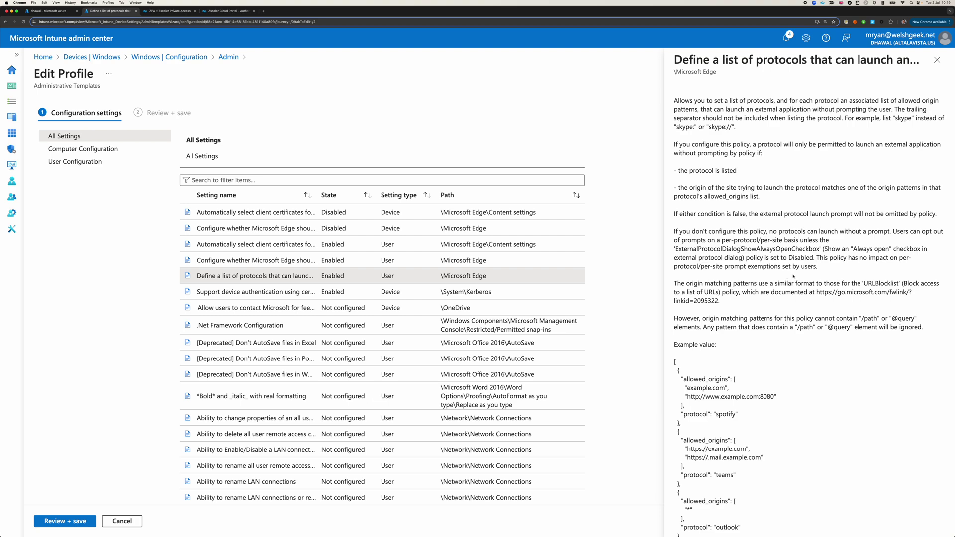
scroll(793, 276, down, 3)
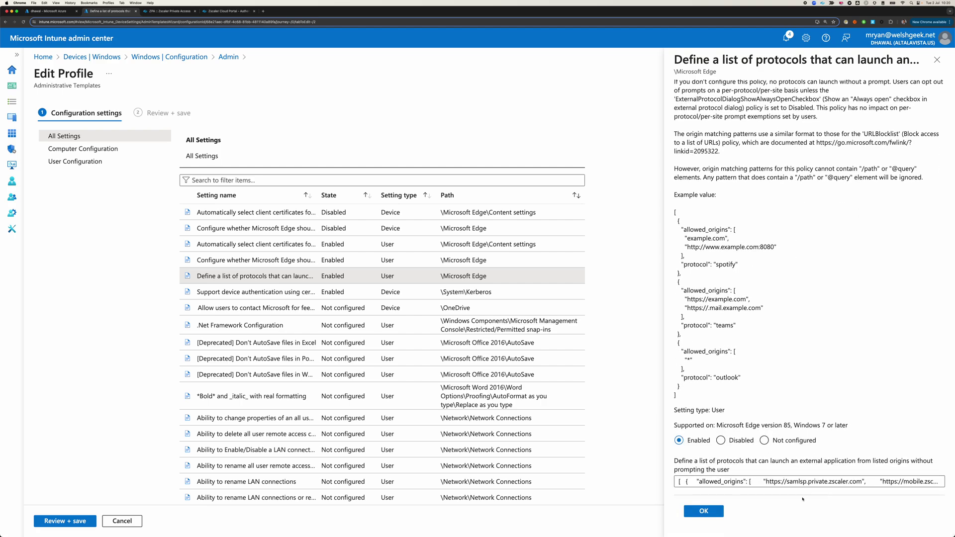
click(777, 481)
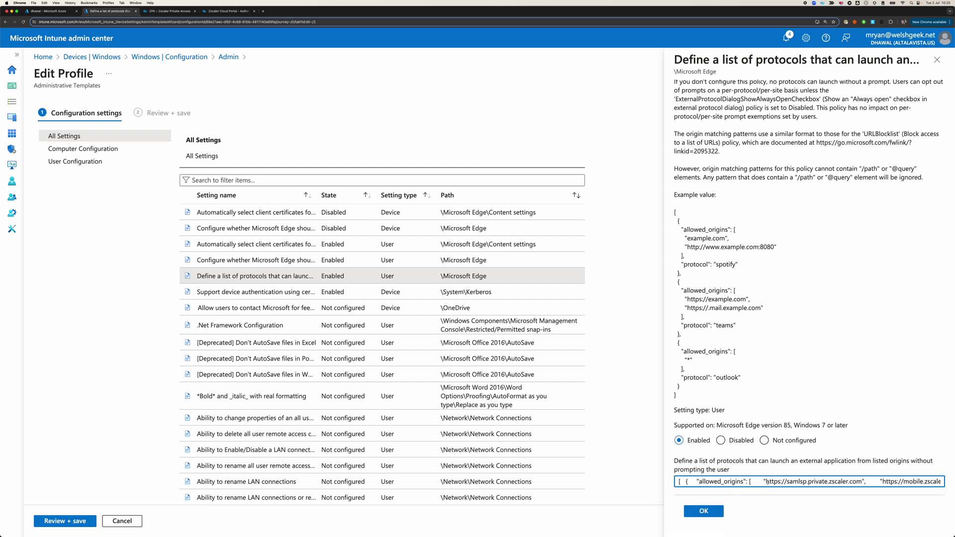
drag(767, 482, 862, 483)
scroll(863, 481, right, 5)
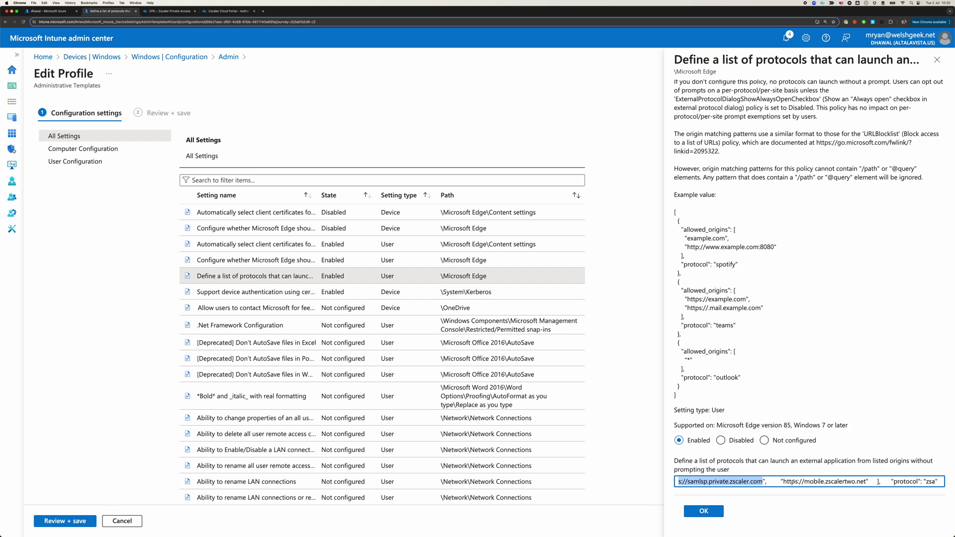
drag(782, 481, 867, 483)
scroll(896, 482, right, 1)
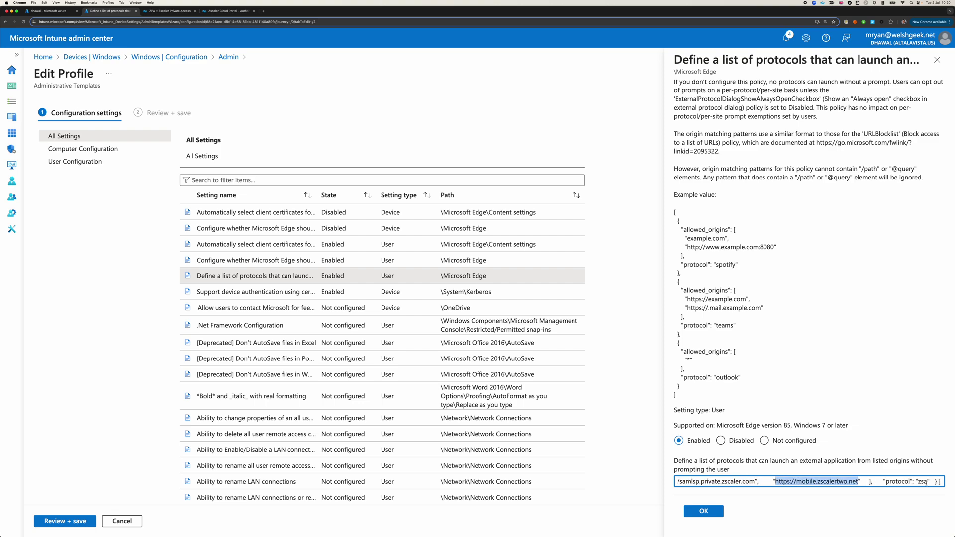
double_click(922, 482)
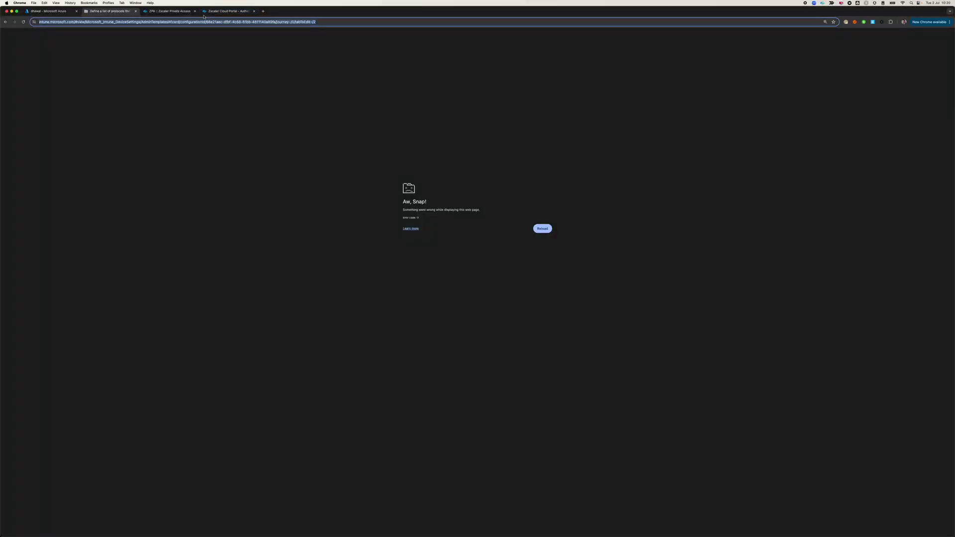
- In ZPA, open Administration > IdP Configuration and expand the Azure IdP's details
click(169, 13)
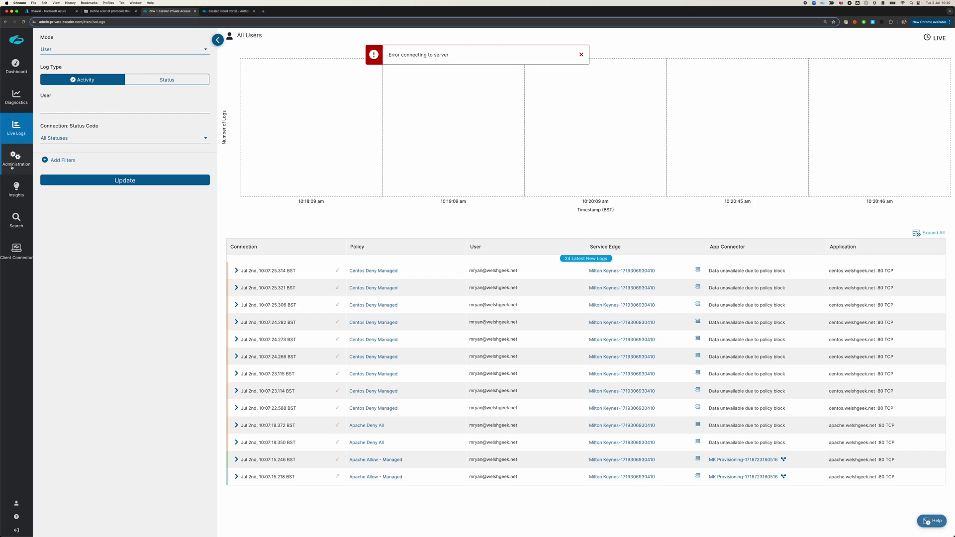
mouse_move(12, 167)
click(73, 161)
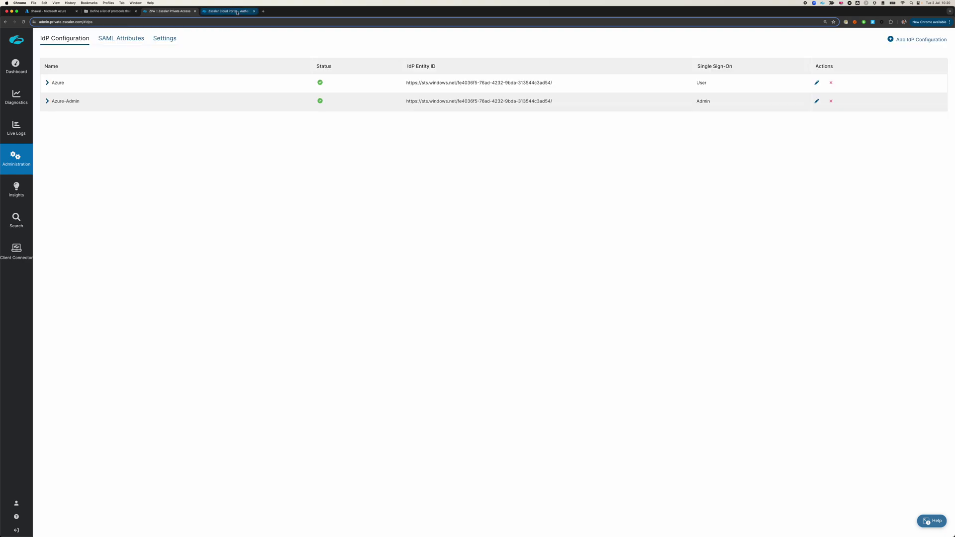
click(44, 83)
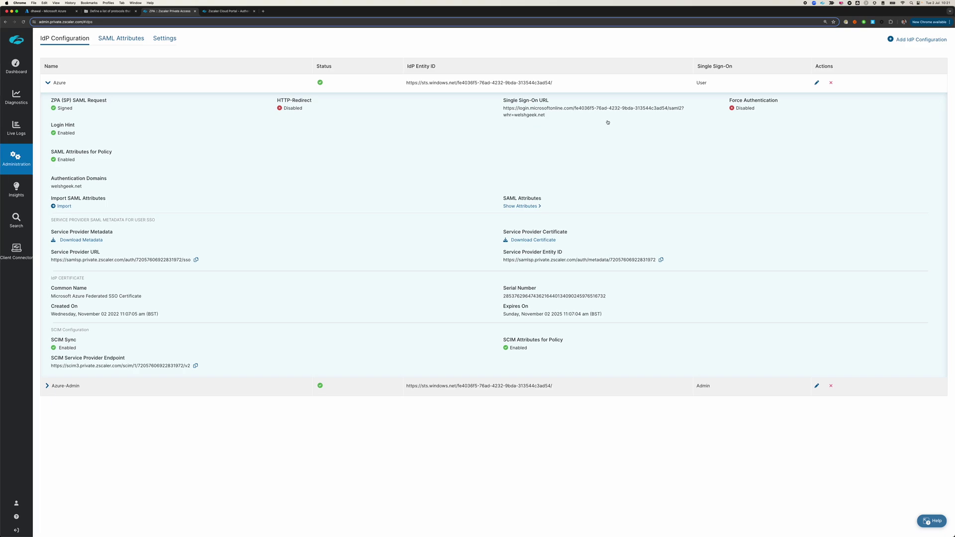
- Inspect the ZIA Azure AD IdP's SAML Portal URL, then cancel without saving
click(228, 11)
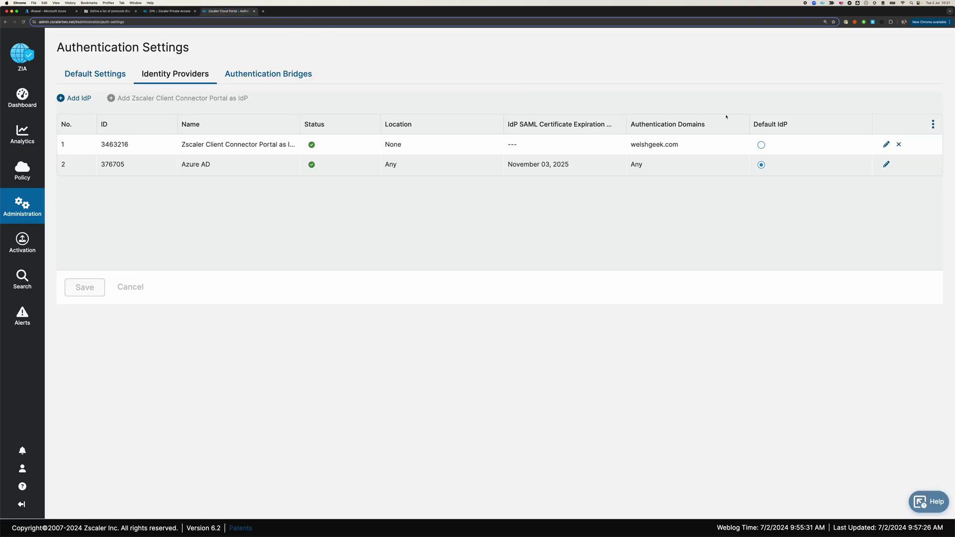
click(886, 165)
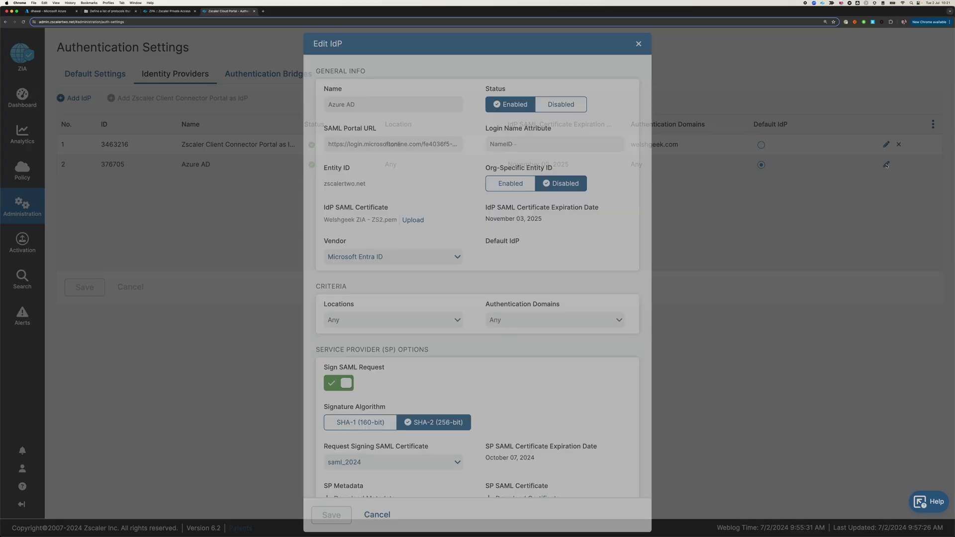
scroll(363, 155, down, 1)
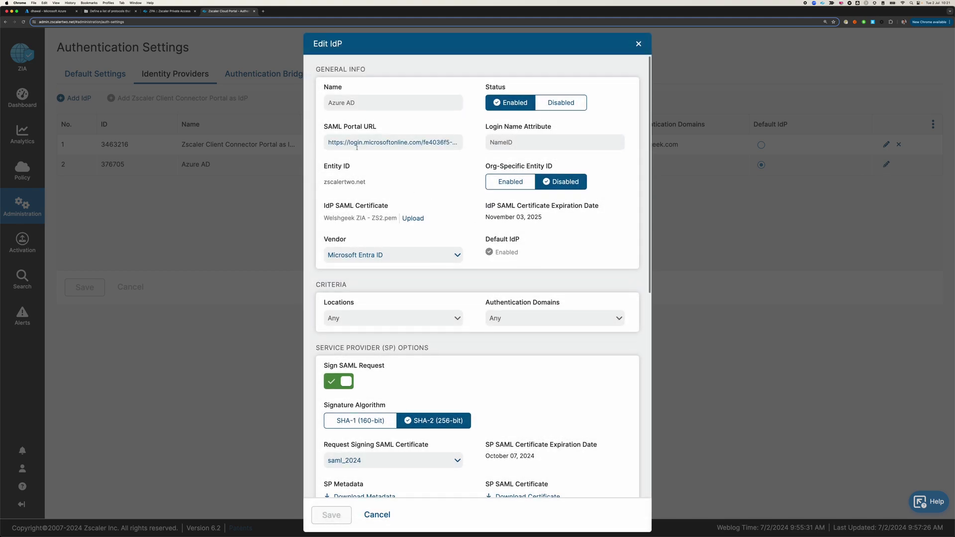
click(440, 143)
drag(440, 143, 482, 143)
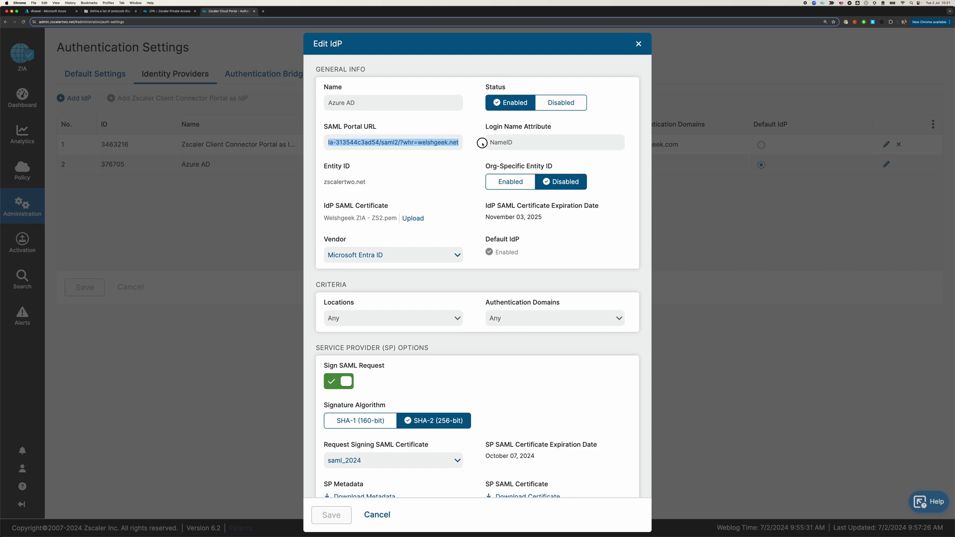
click(402, 143)
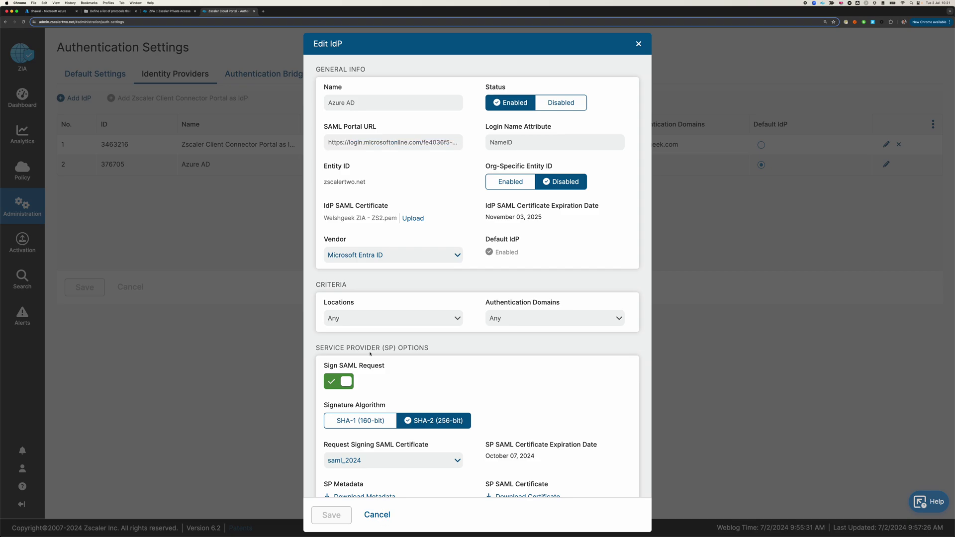
click(382, 516)
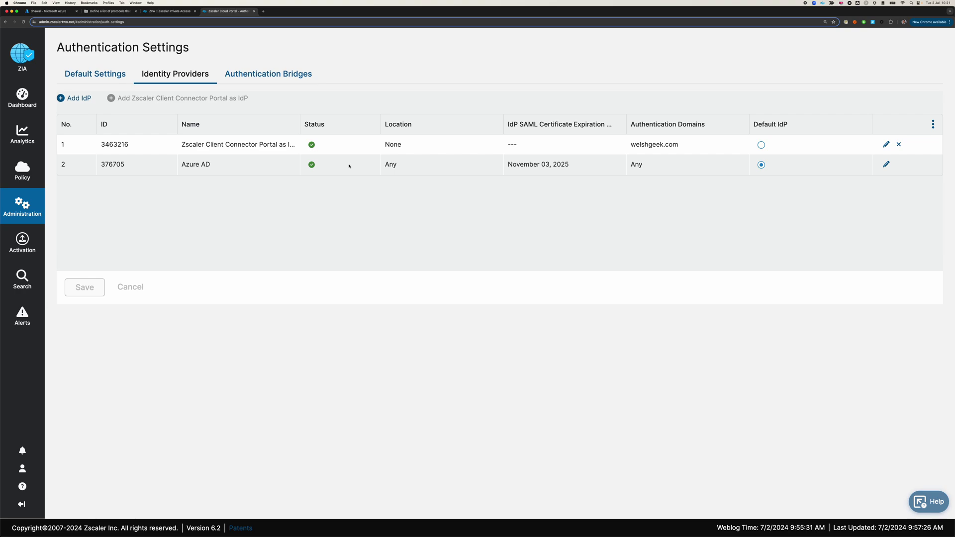
- Confirm the first VM's Access work or school page lists its MDM connection, then bring the hybrid VM forward
key(super+Tab)
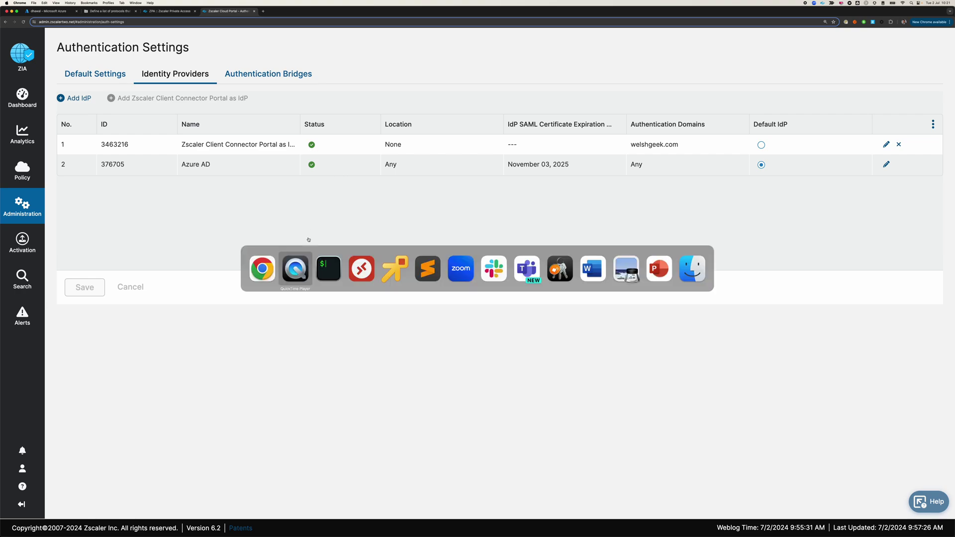
key(super+Tab)
key(super+Tab)
key(super+Tab)
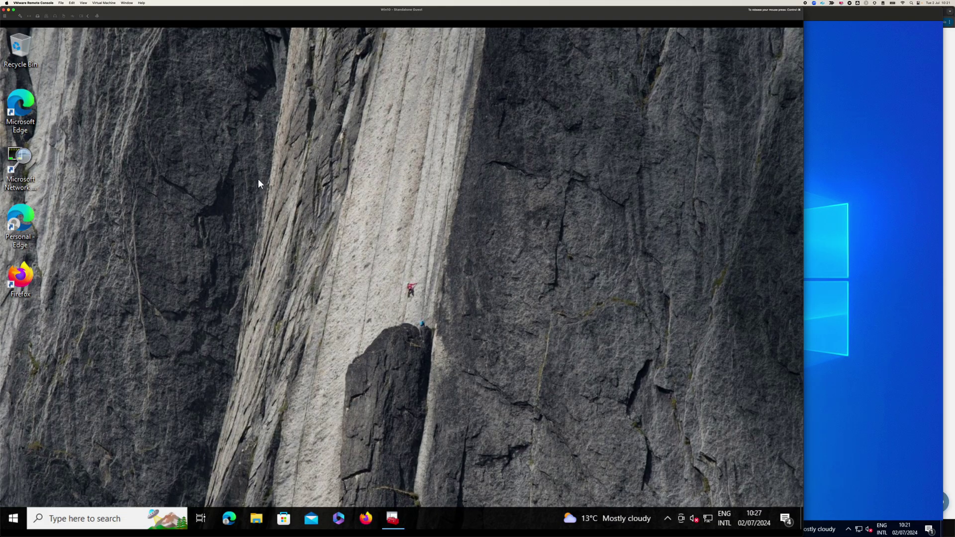
click(15, 517)
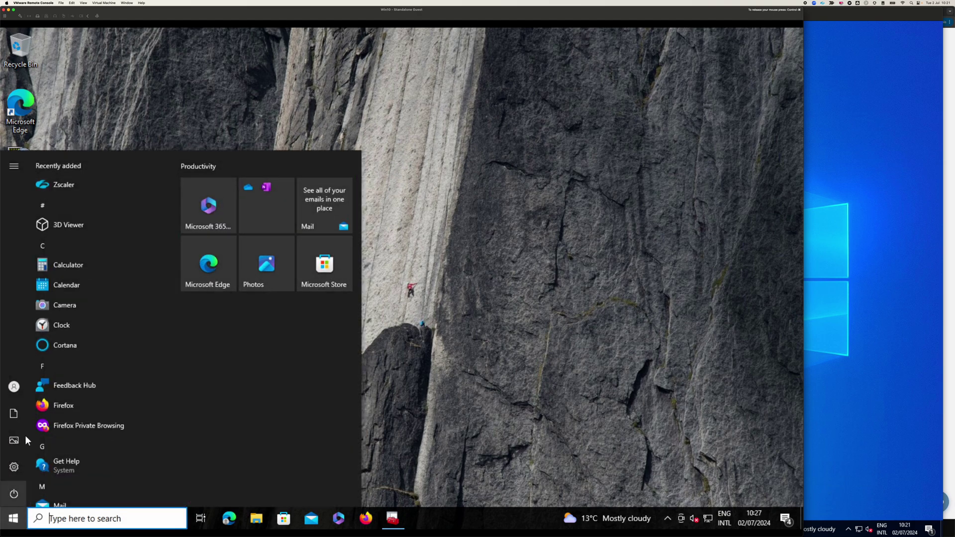
click(14, 387)
click(55, 322)
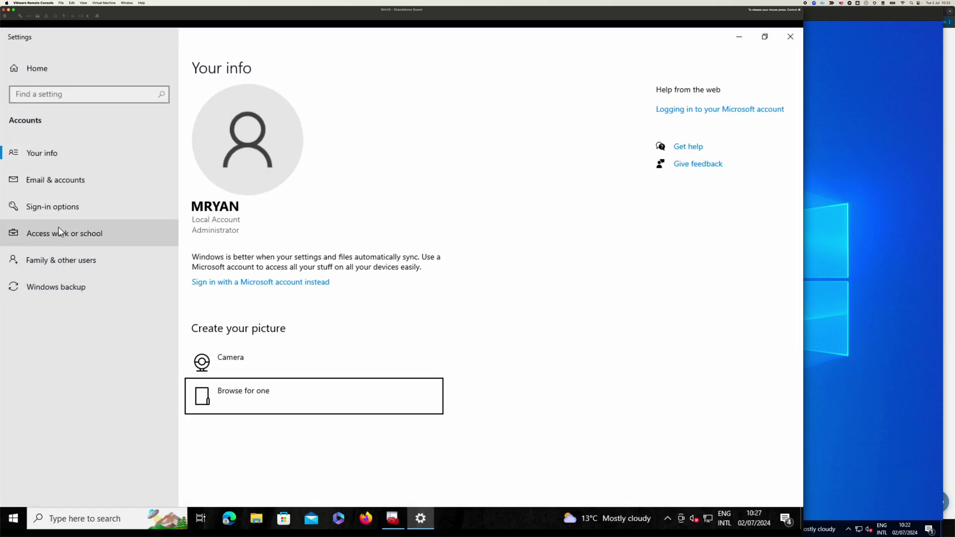
click(89, 233)
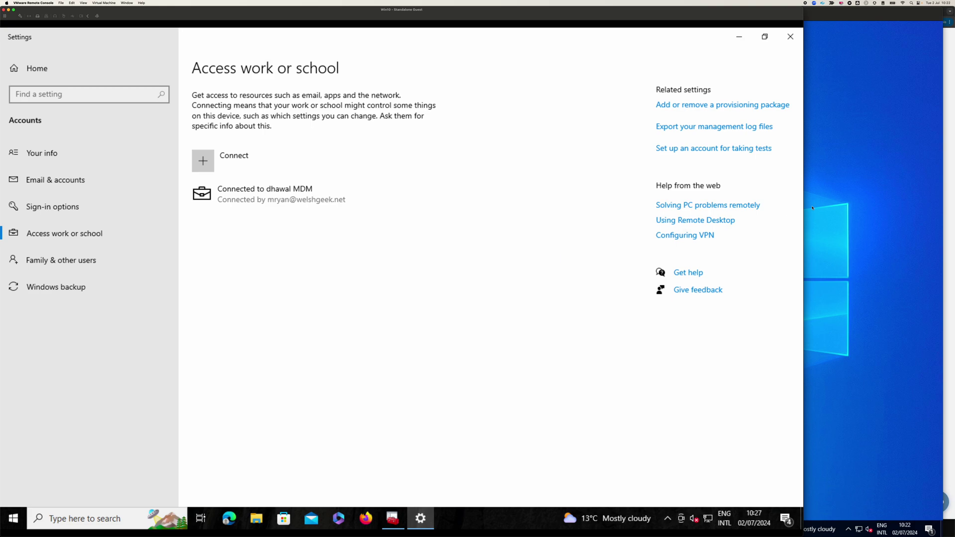
click(836, 212)
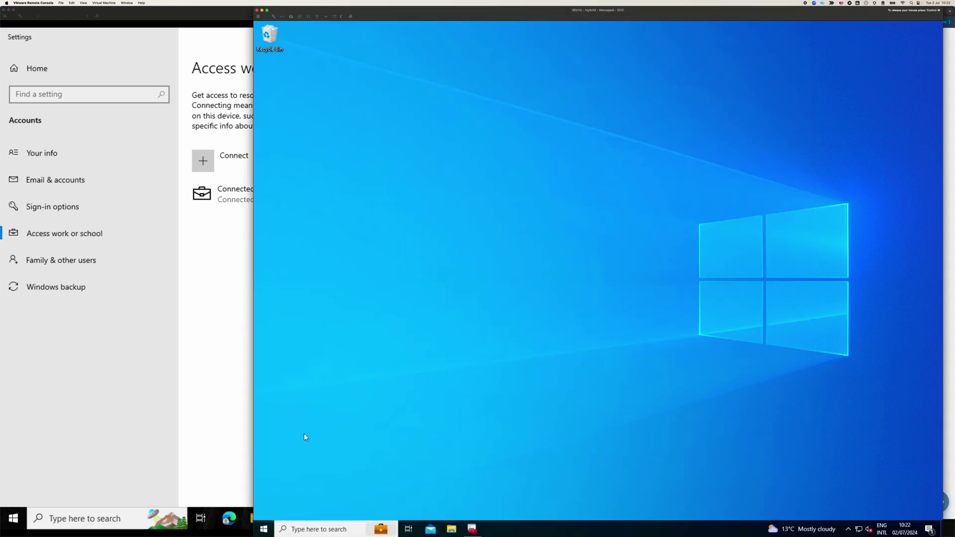
- Check the hybrid VM's Access work or school connections in account settings
click(266, 527)
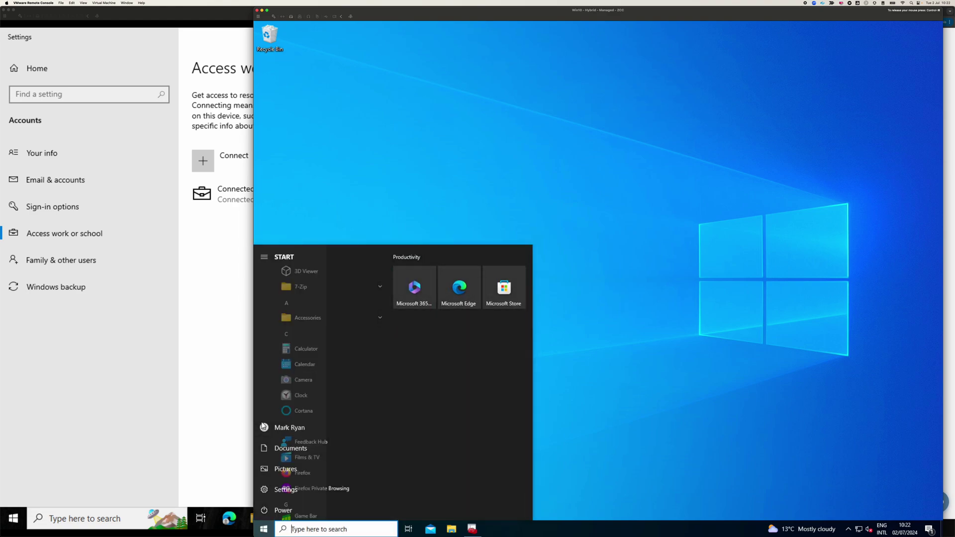
click(265, 429)
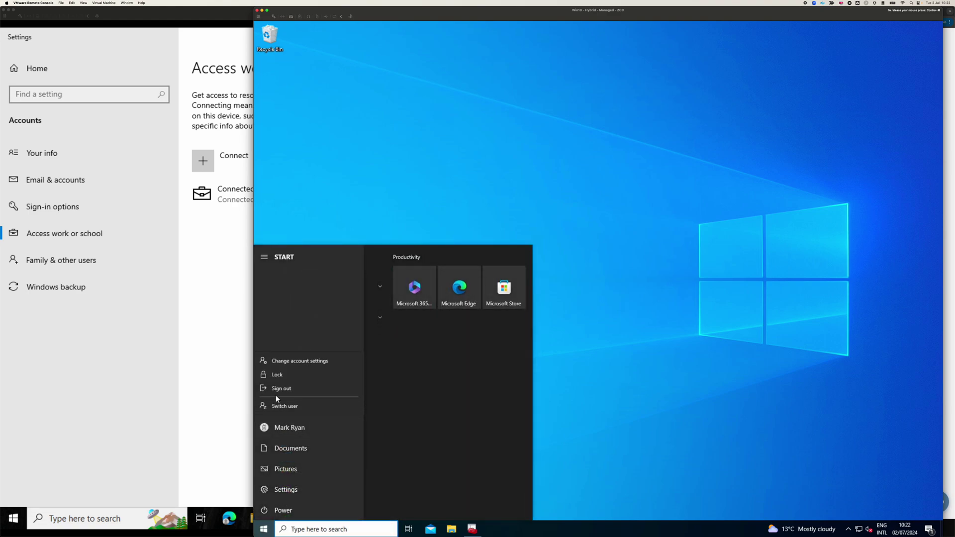
click(289, 360)
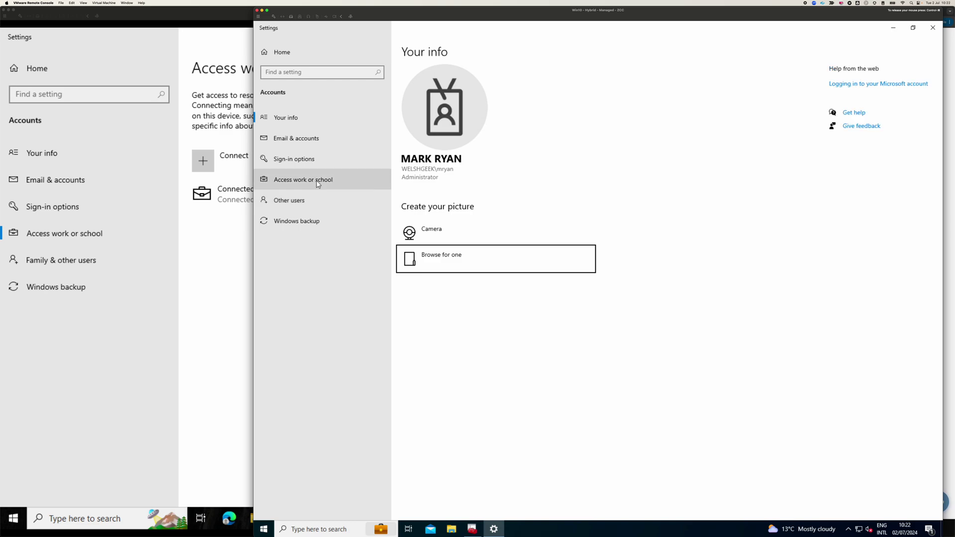
click(340, 179)
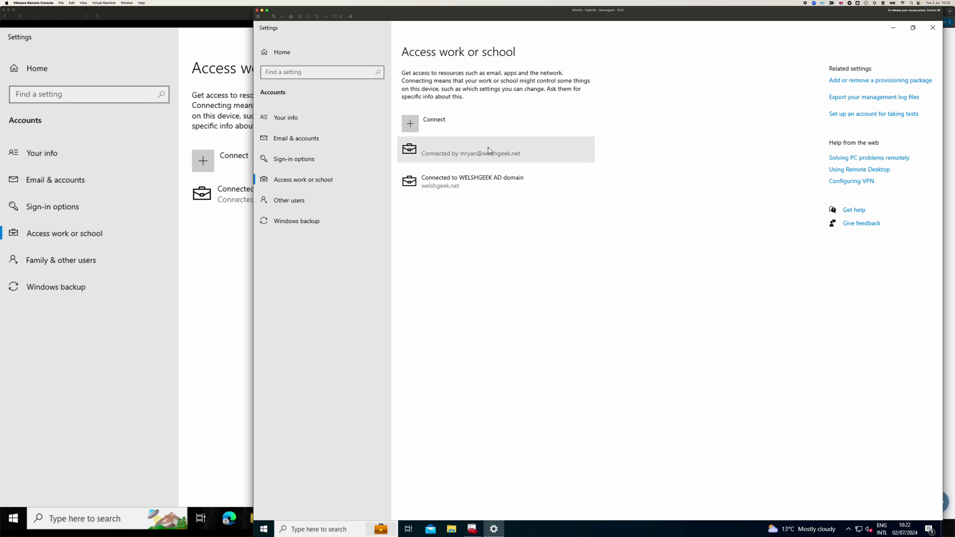
- Open Command Prompt and run dsregcmd /status |more
click(265, 529)
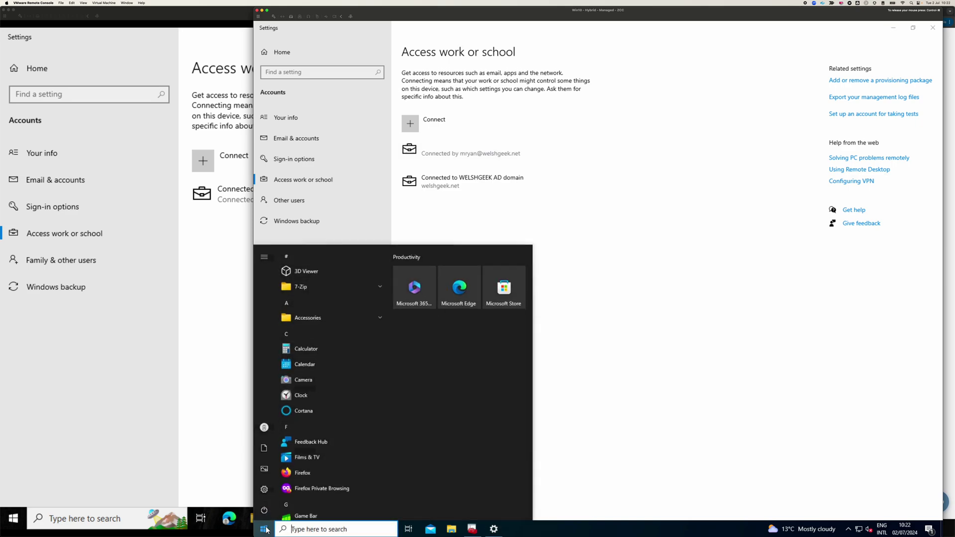
text(cmd)
key(Return)
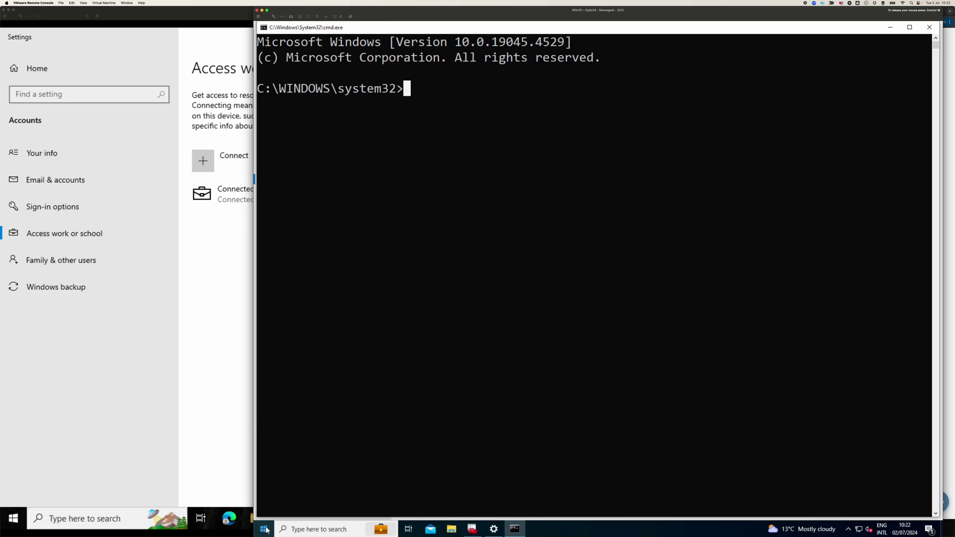
text(dsregcmd /s)
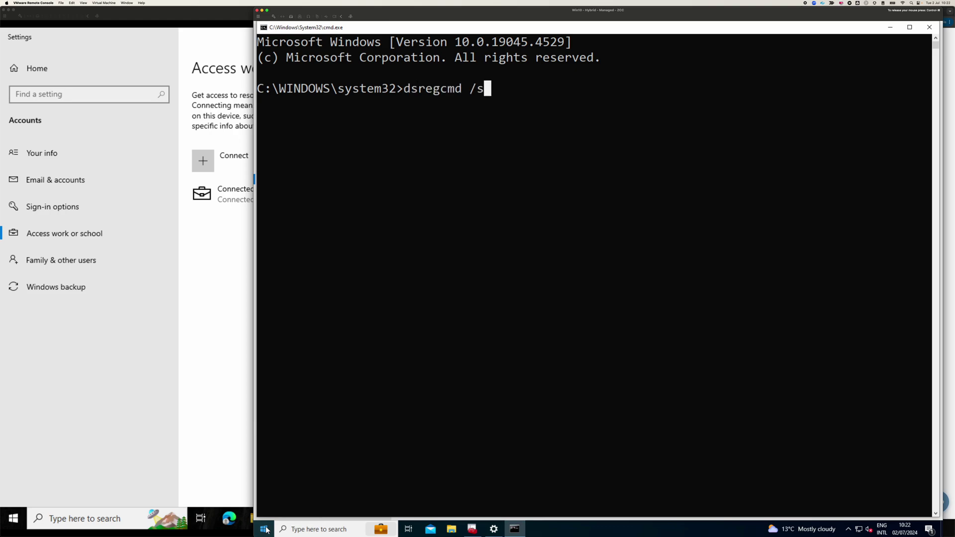
text(tatus |more)
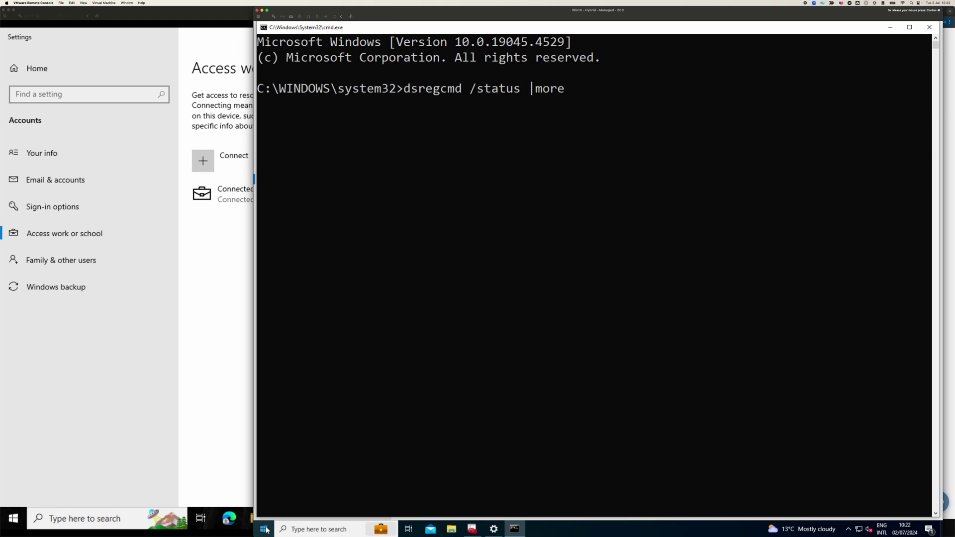
key(Return)
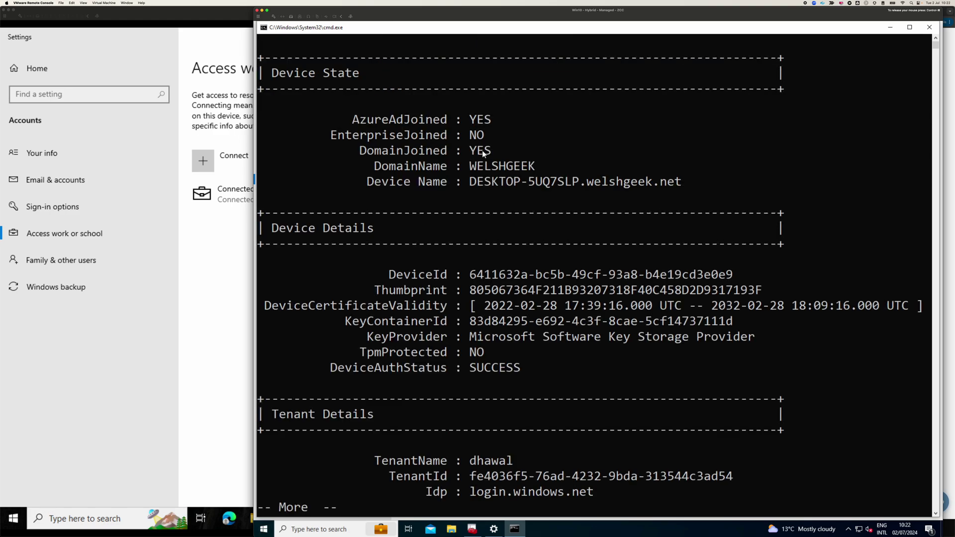
- Page through the status output, confirming Azure AD joined and domain joined
key(space)
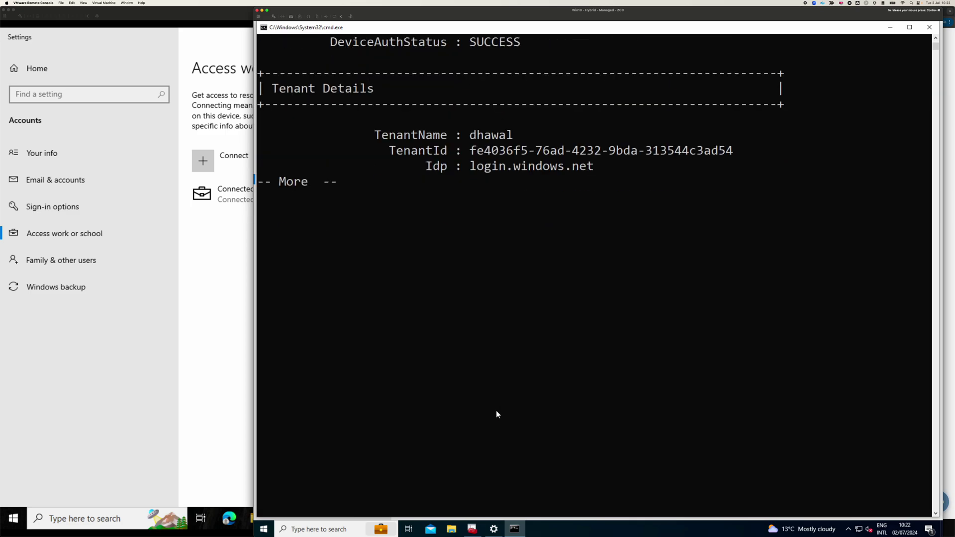
scroll(497, 413, down, 4)
scroll(495, 406, up, 3)
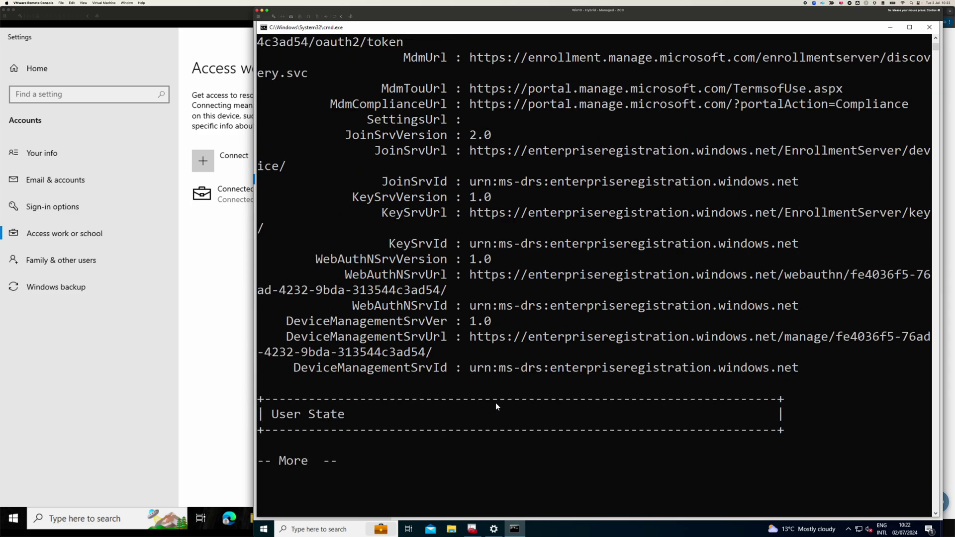
scroll(496, 407, up, 3)
scroll(496, 406, up, 1)
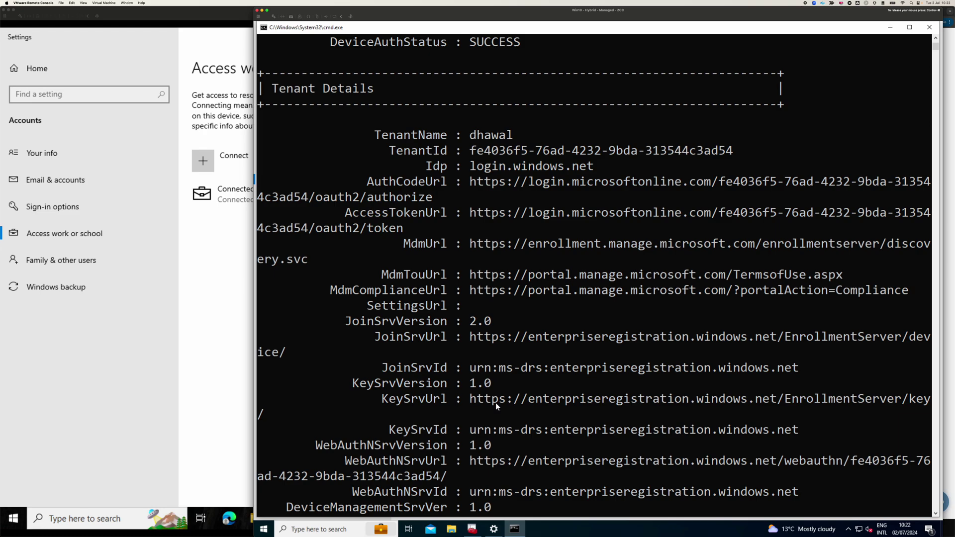
scroll(495, 402, down, 7)
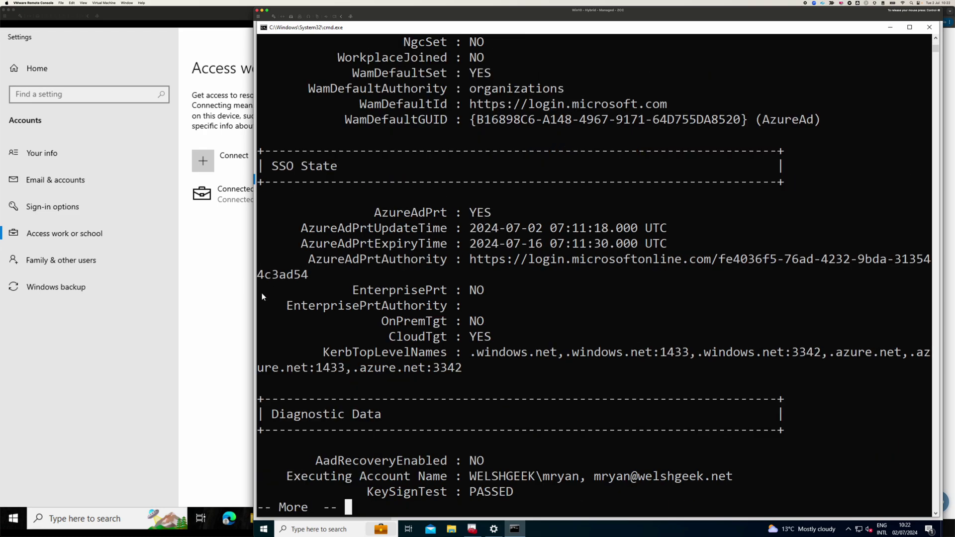
key(space)
key(space)
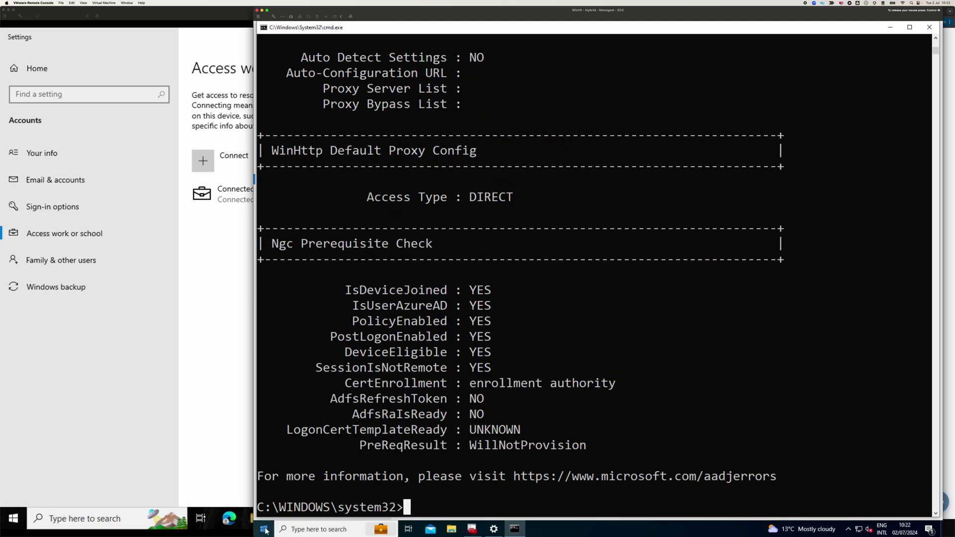
- On the standalone guest VM, run dsregcmd /status |more in Command Prompt, showing it is not Azure AD joined
click(12, 518)
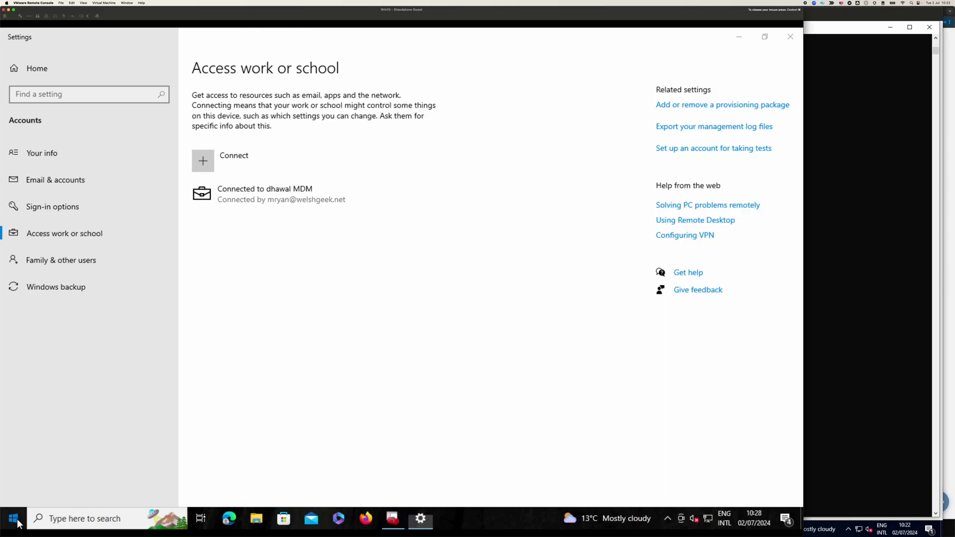
text(cmd)
key(Return)
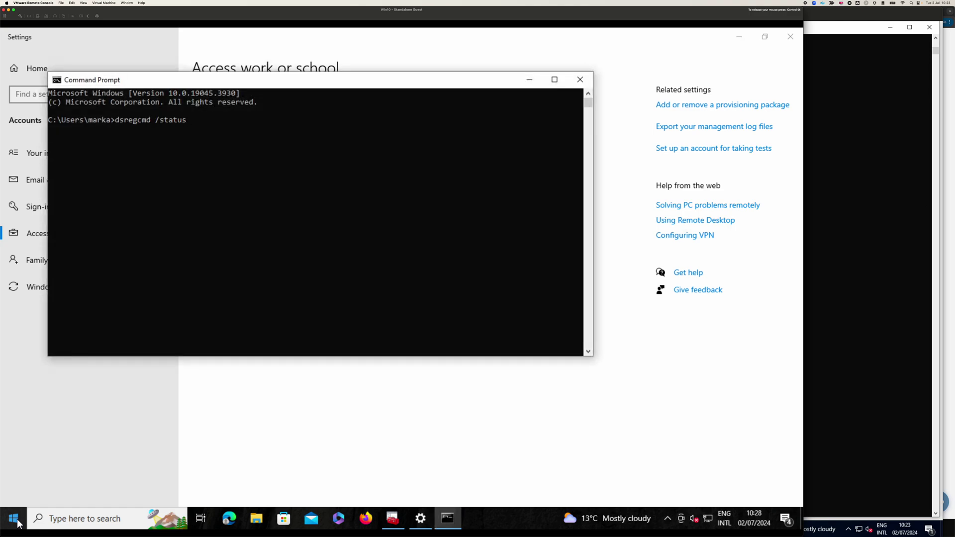
key(Return)
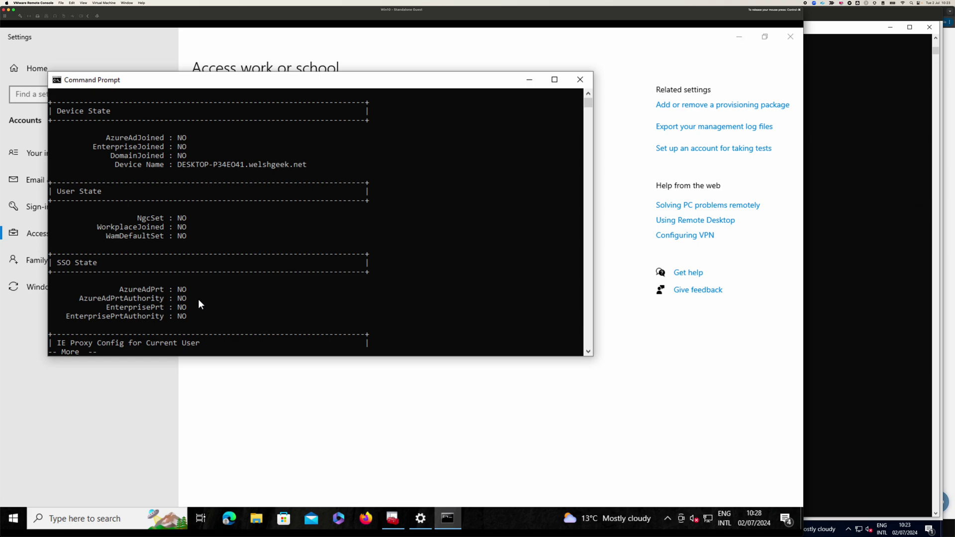
key(space)
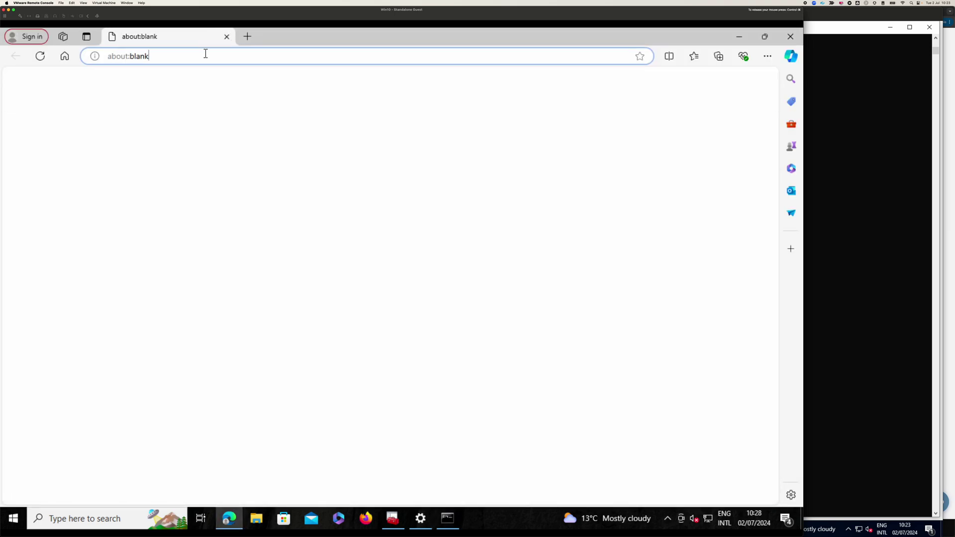
- Load myapps with the suggested account, then sign out and close Edge
click(206, 53)
text(myapps)
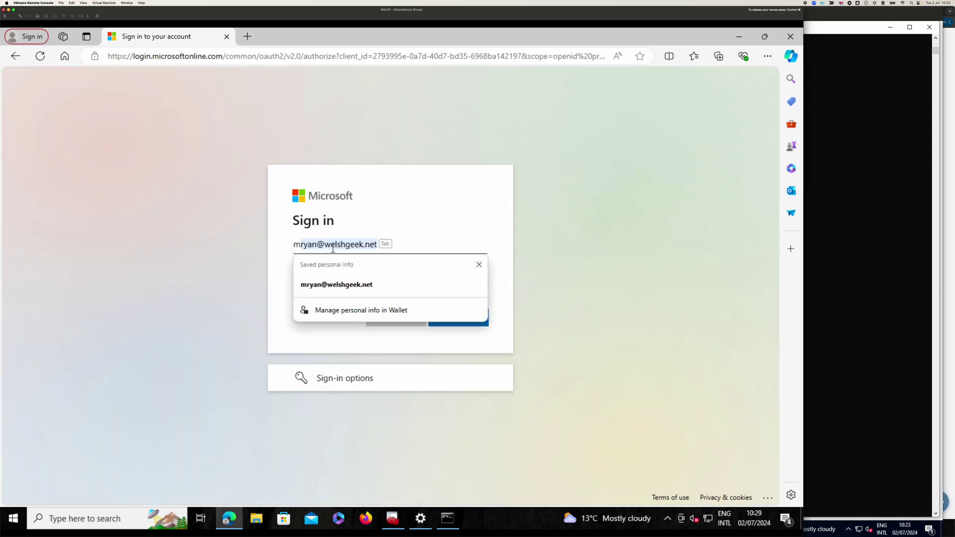
key(Return)
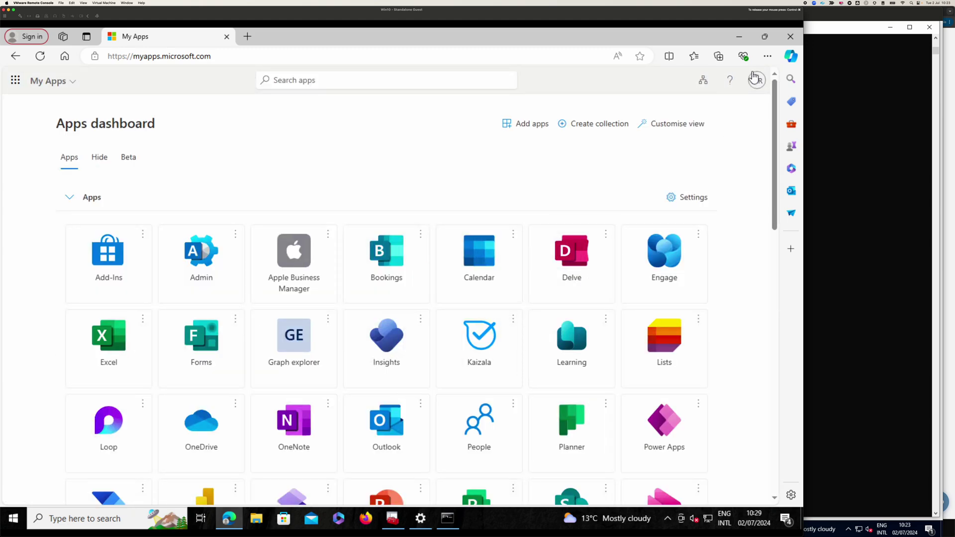
click(756, 81)
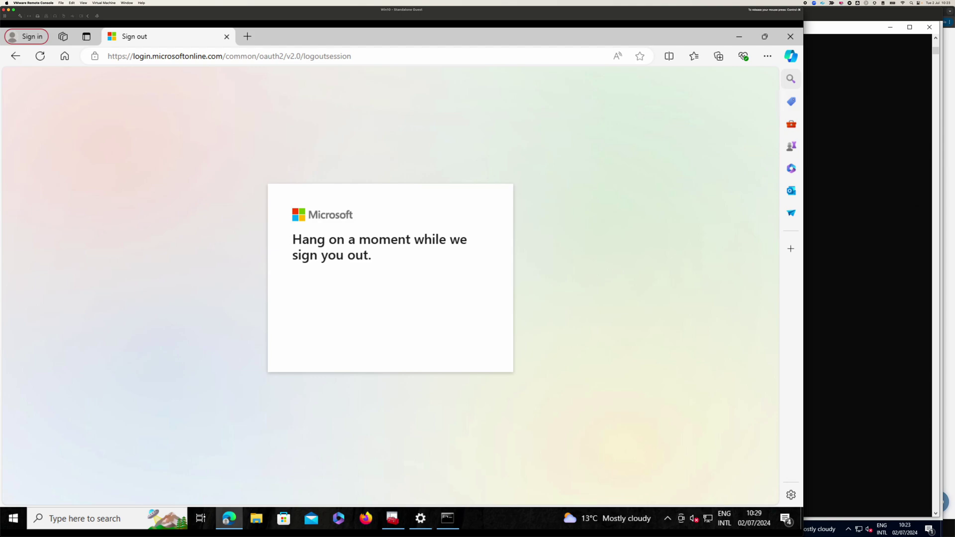
click(791, 36)
- On the hybrid VM, launch Edge, check its work profile, and load myapps.microsoft.com
click(855, 110)
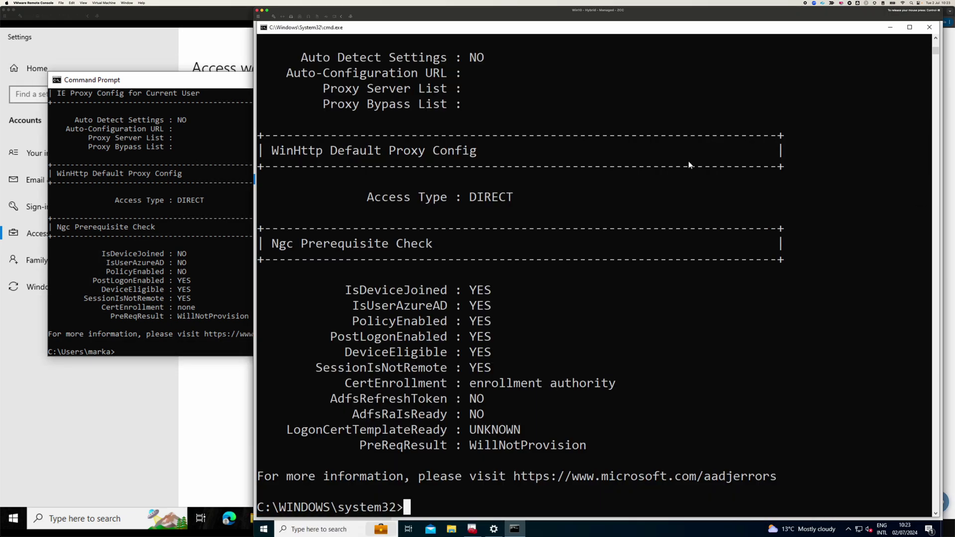
click(263, 529)
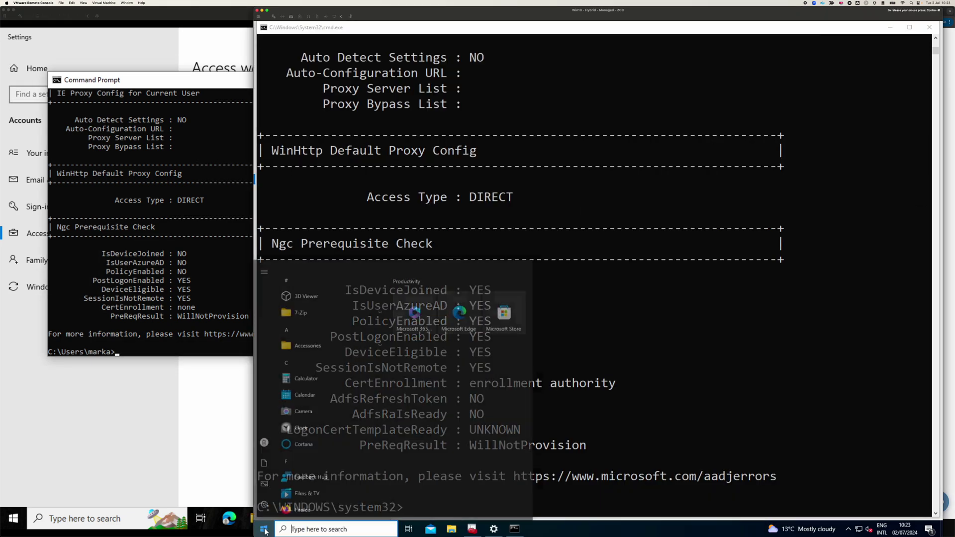
click(460, 290)
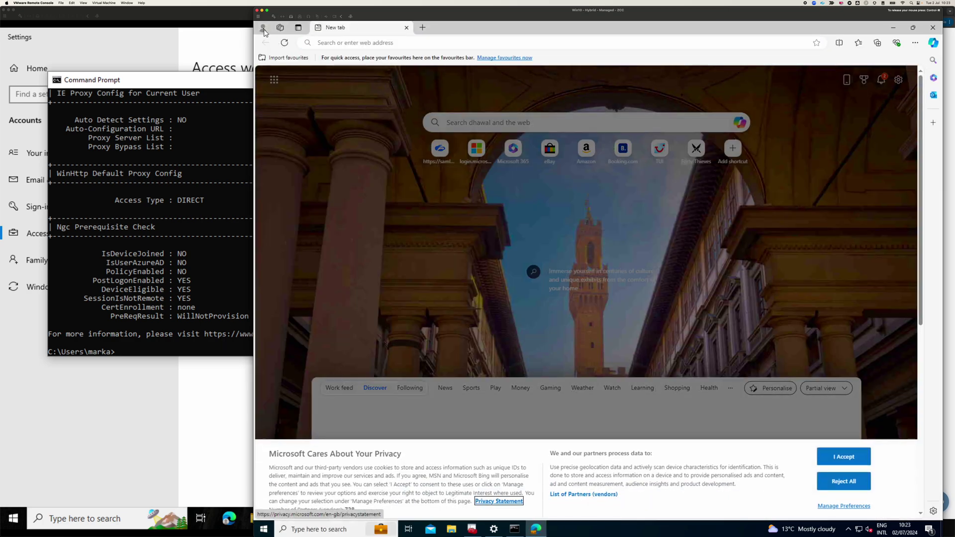
click(263, 28)
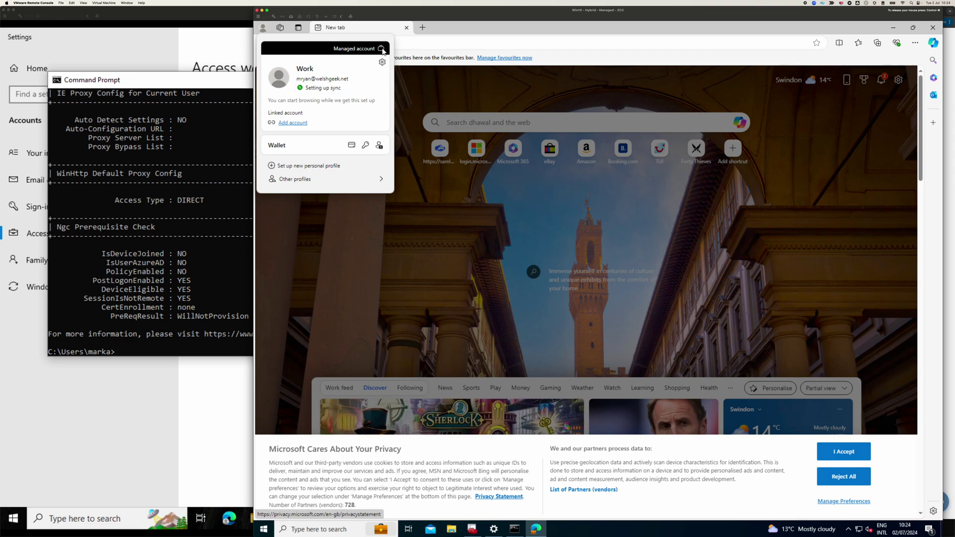
click(419, 45)
text(m)
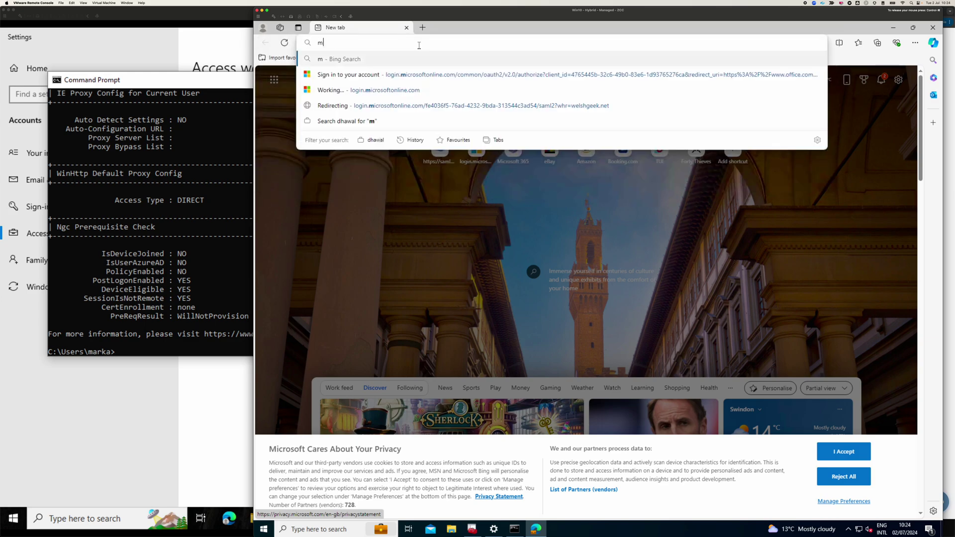
text(yapps.)
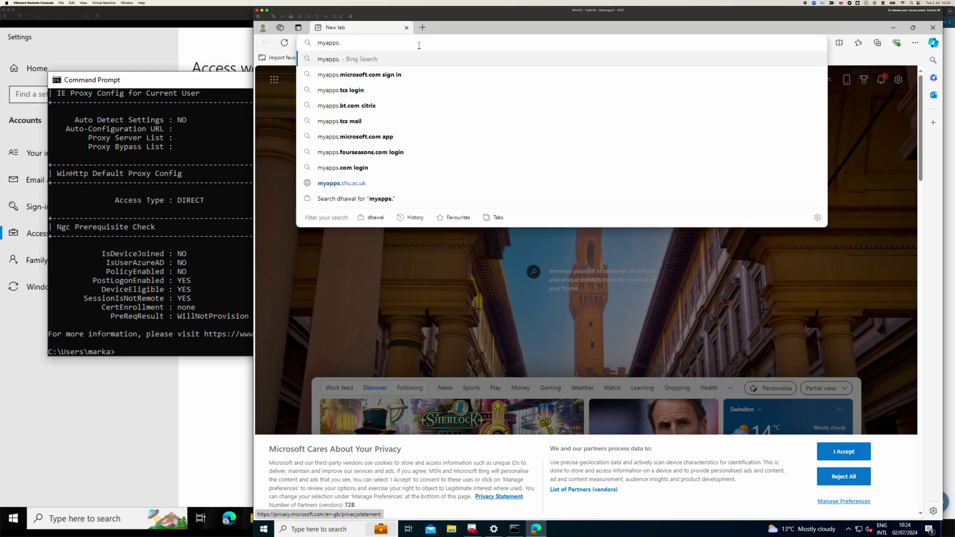
text(microsoft.com)
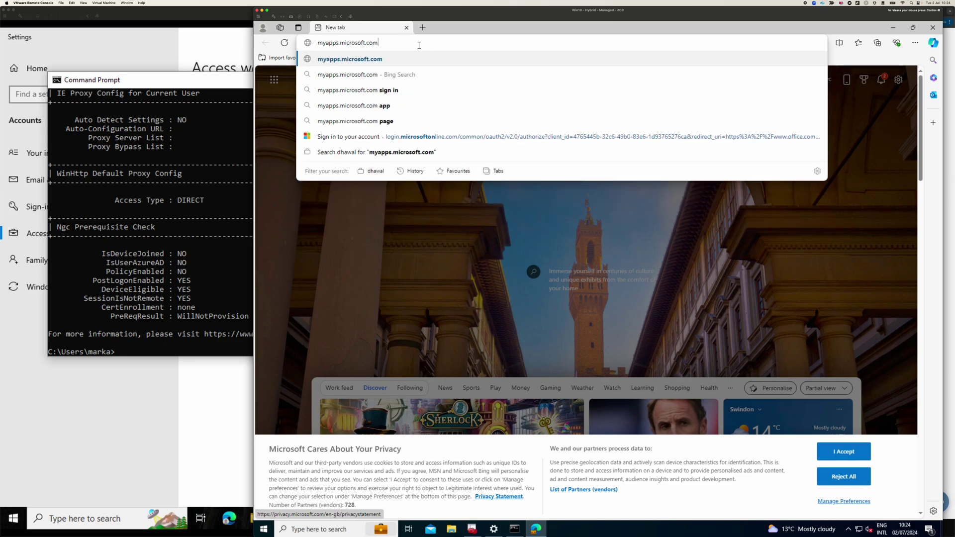
key(Return)
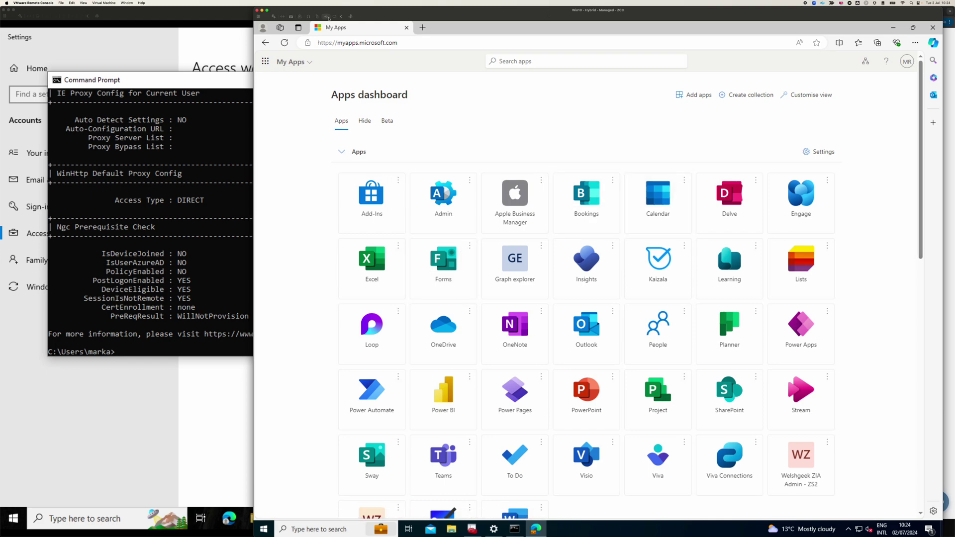
- Sign Edge's work profile out from profile settings and close the browser
click(263, 30)
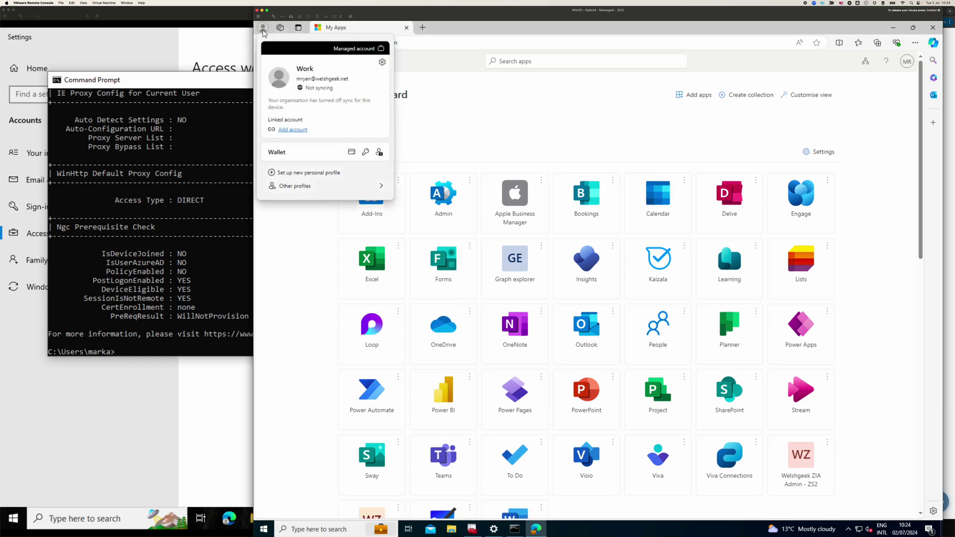
click(382, 62)
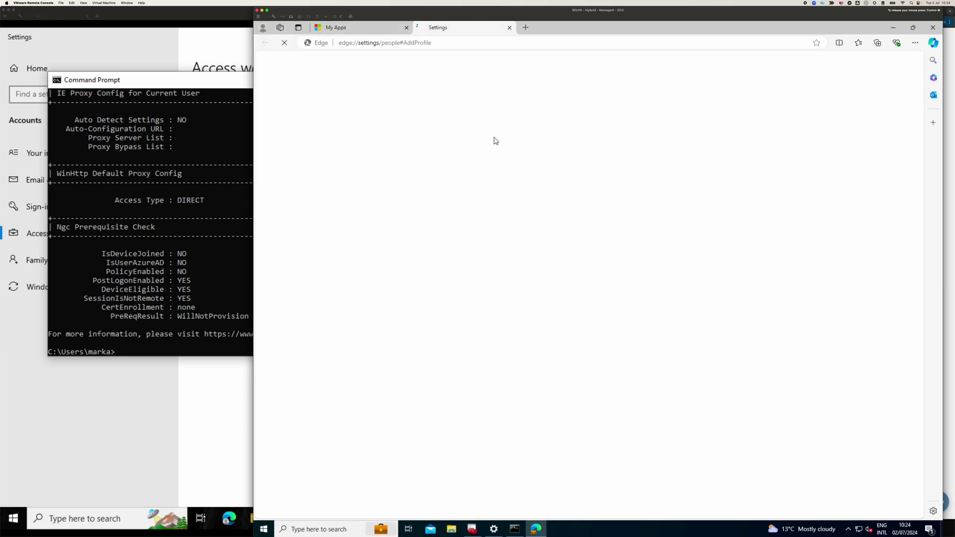
click(754, 124)
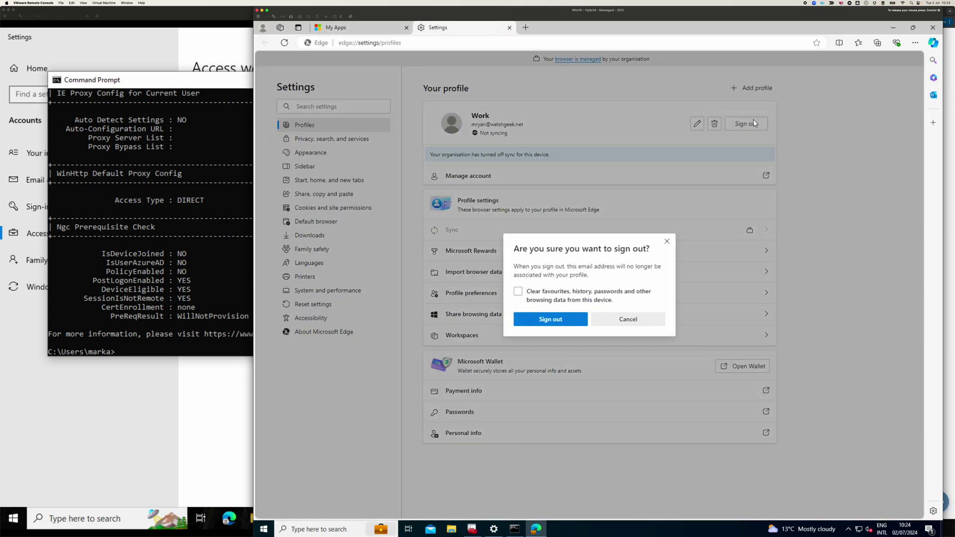
click(558, 316)
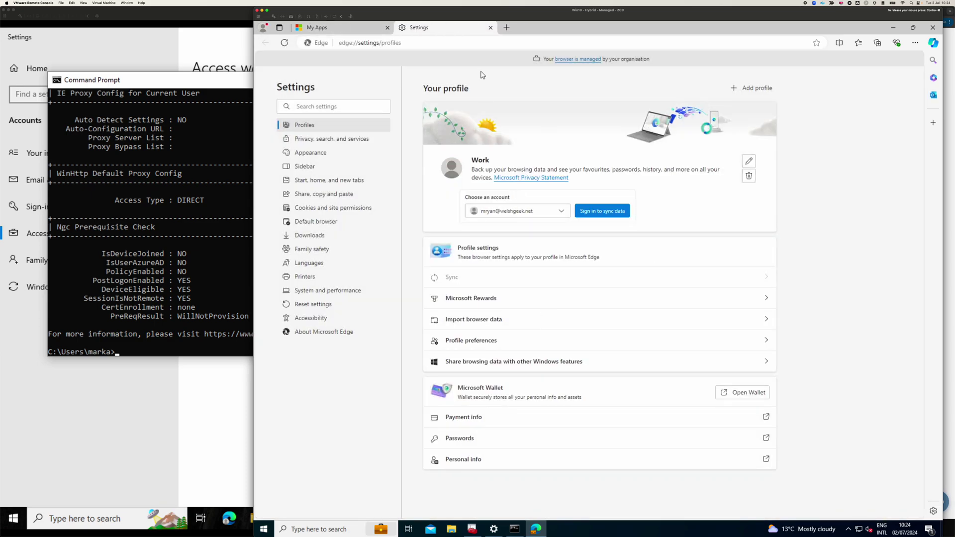
click(466, 41)
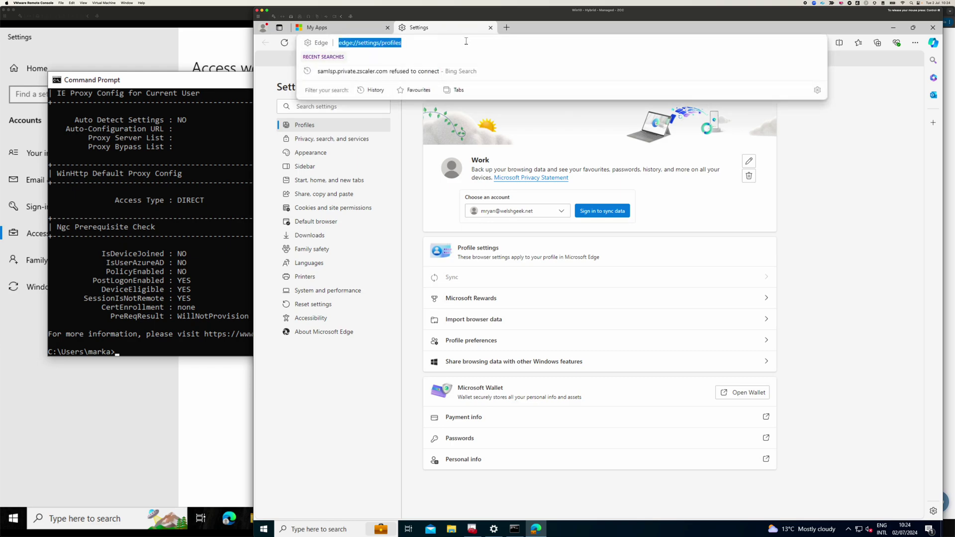
click(932, 28)
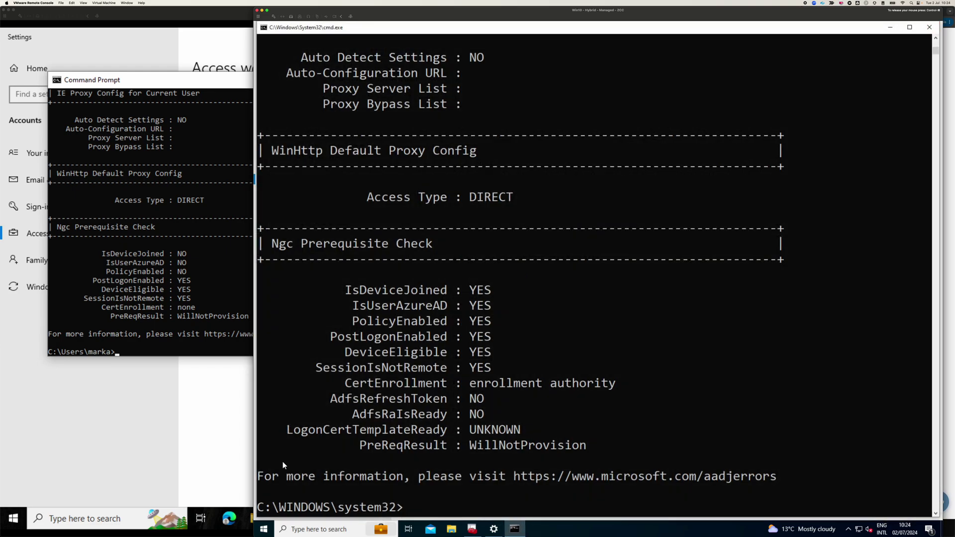
- Relaunch Edge and load the My Apps dashboard
click(265, 530)
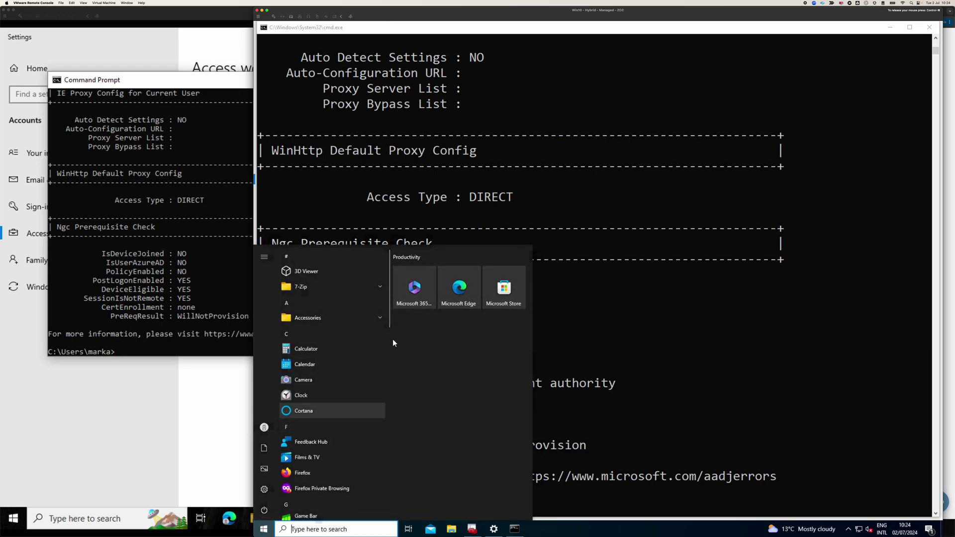
click(469, 290)
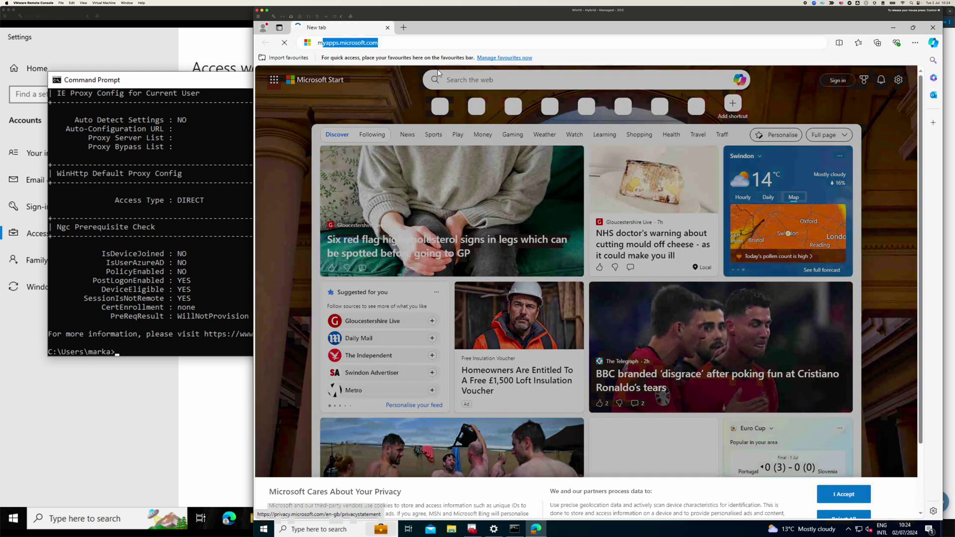
text(my)
key(Return)
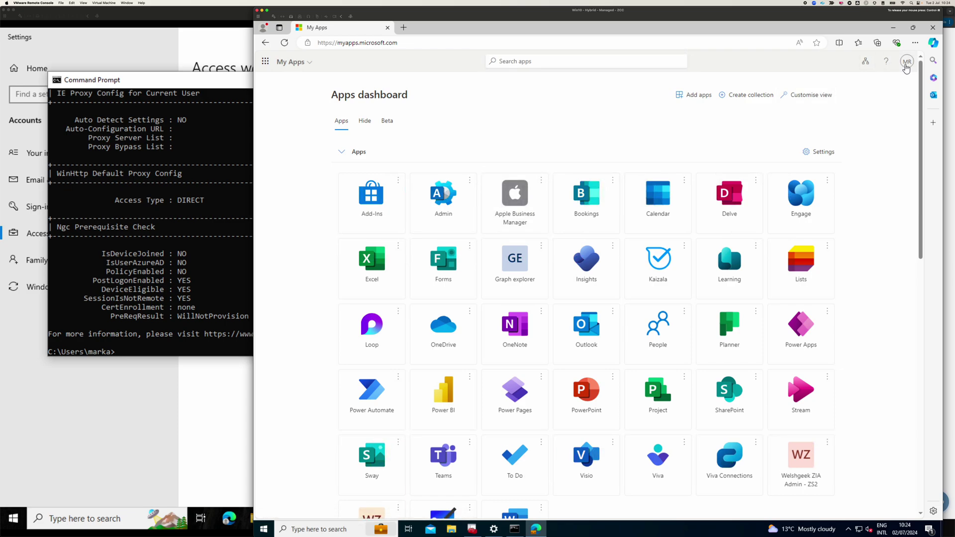
- Sign out of My Apps and sign back in using a certificate or smart card
click(906, 64)
click(902, 83)
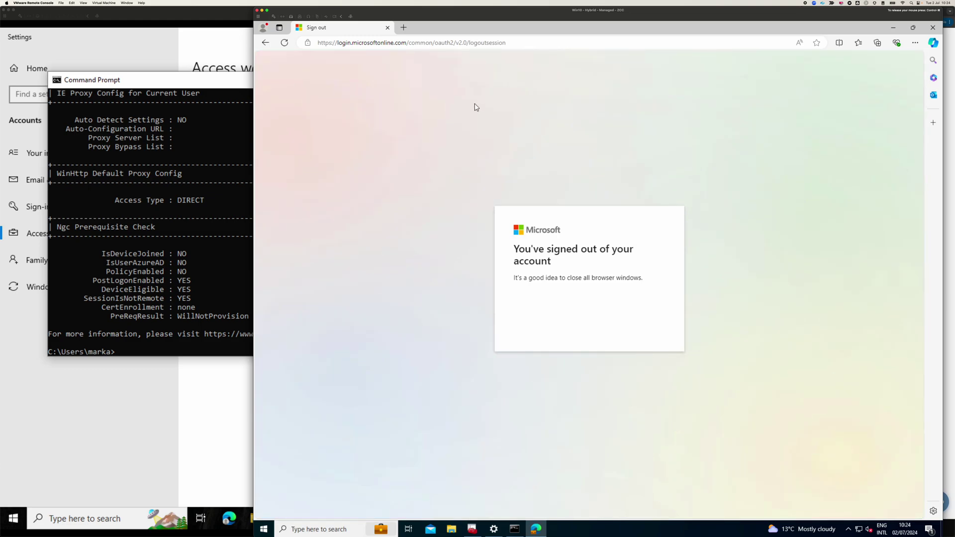
click(725, 45)
text(my)
key(Return)
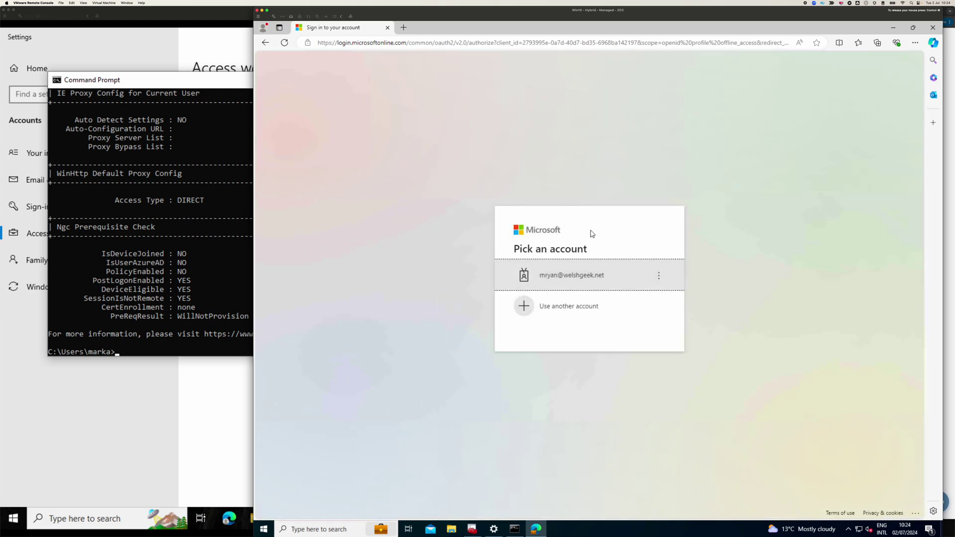
click(589, 286)
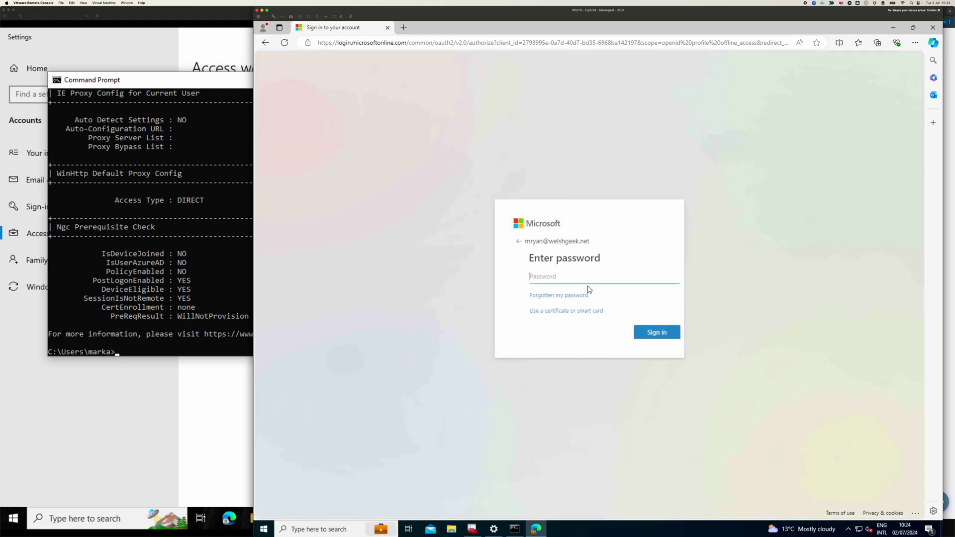
click(531, 311)
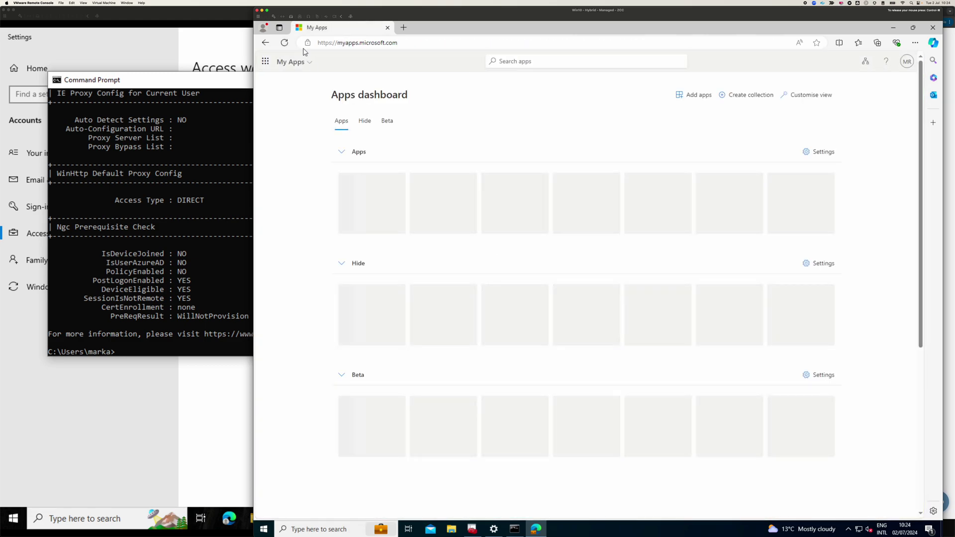
- Sign the Edge browser profile into the managed work account
click(264, 28)
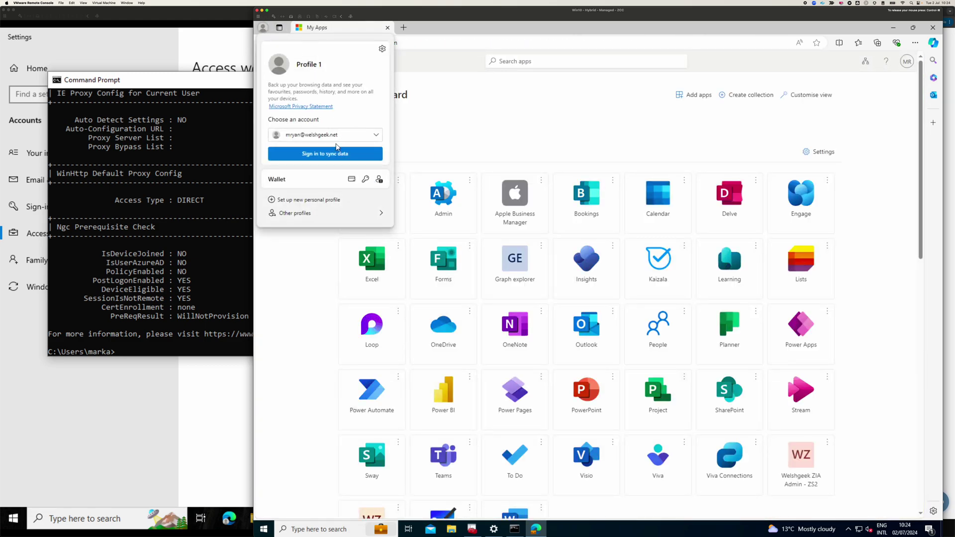
click(334, 156)
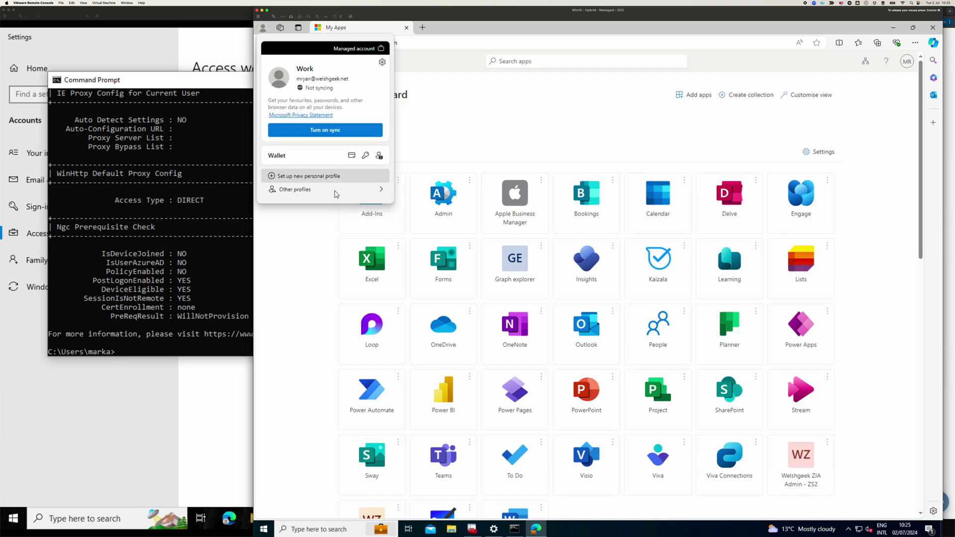
click(423, 45)
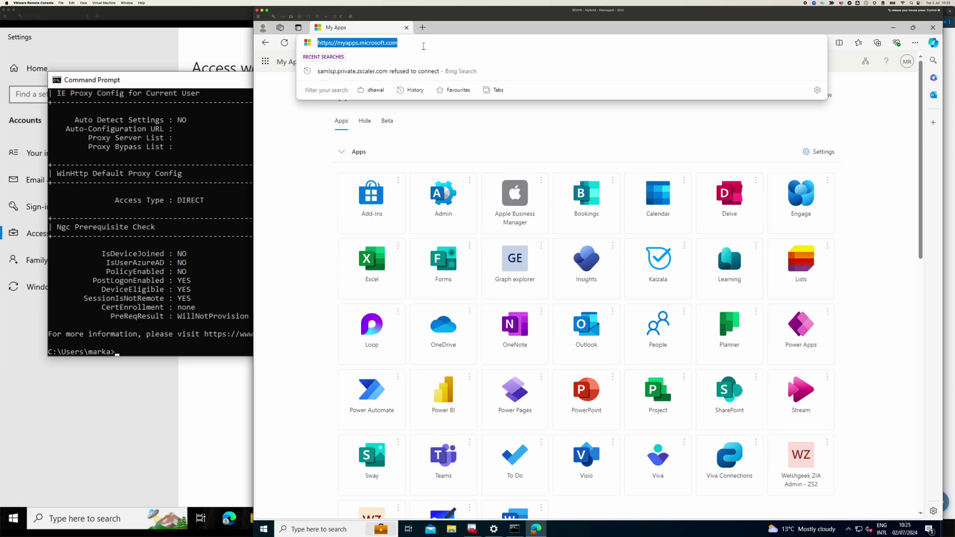
- Open edge://policy to list the browser's applied policies
text(edge://po;l)
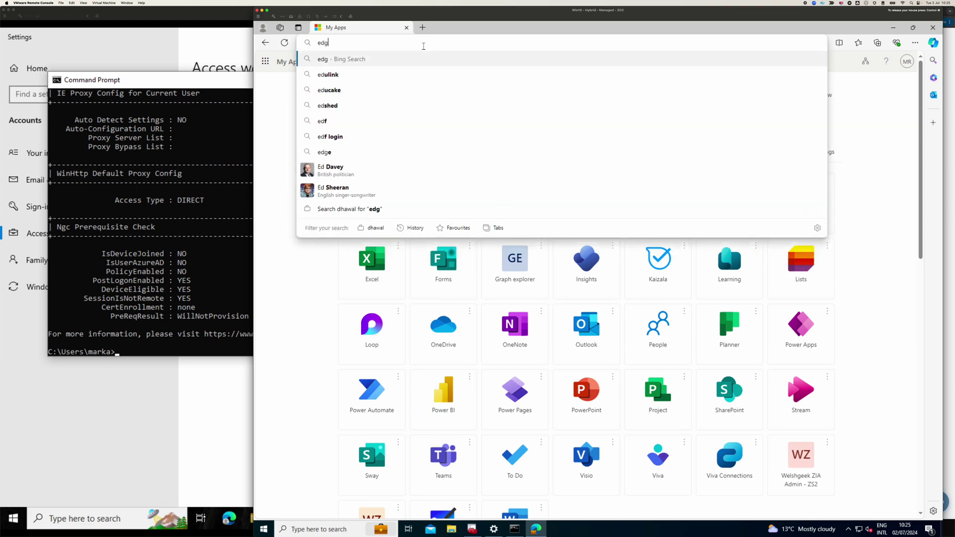
key(BackSpace)
key(BackSpace)
text(licy)
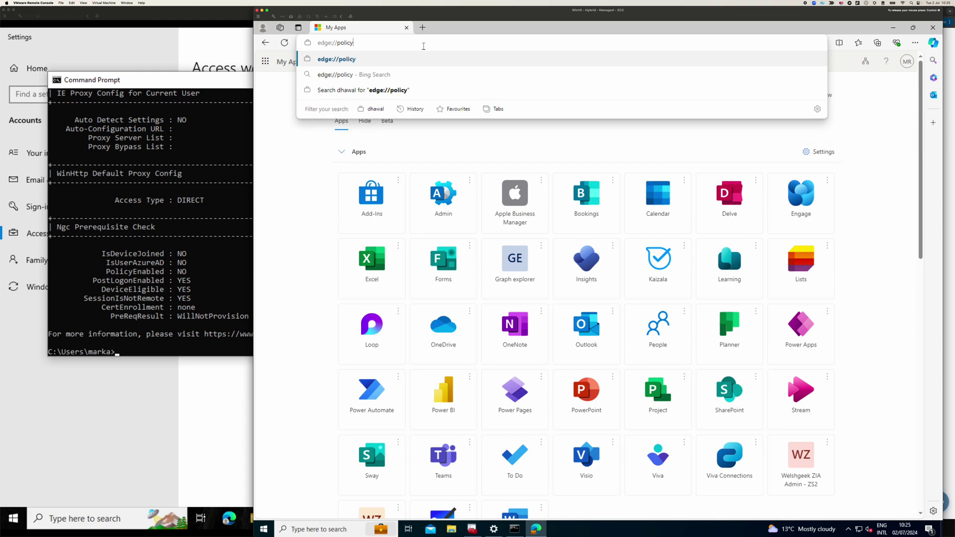
key(Return)
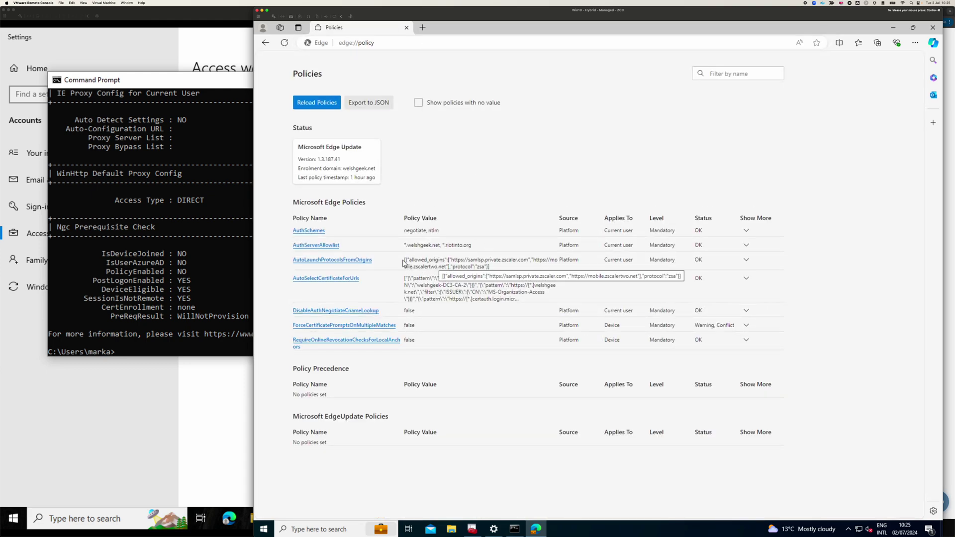
- Review the AutoLaunchProtocolsFromOrigins and AutoSelectCertificateForUrls policy values
drag(404, 259, 496, 269)
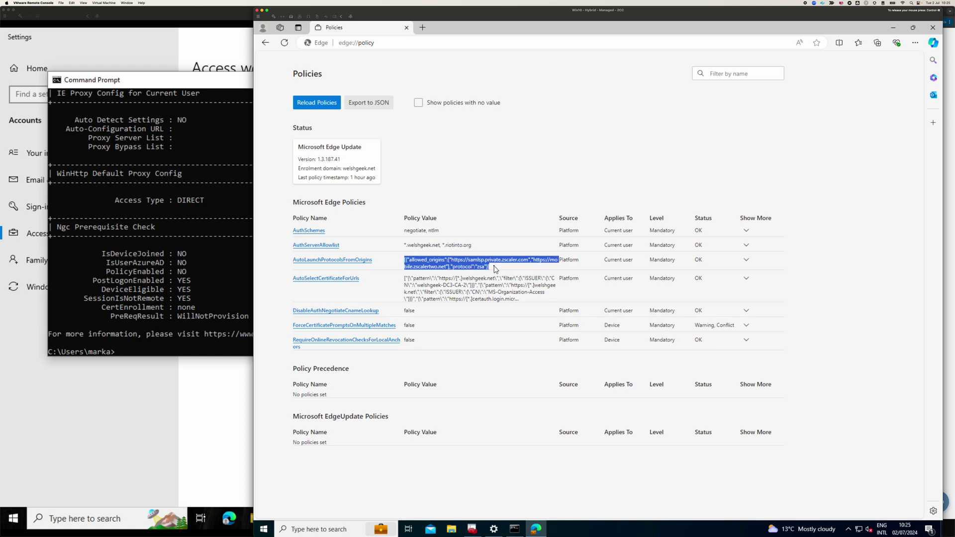
drag(404, 279, 520, 299)
drag(490, 267, 502, 306)
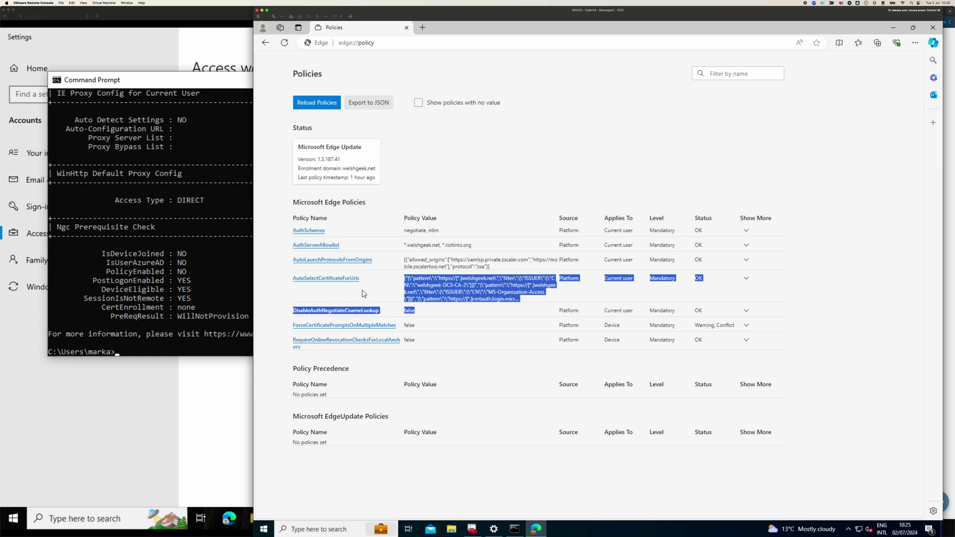
click(503, 293)
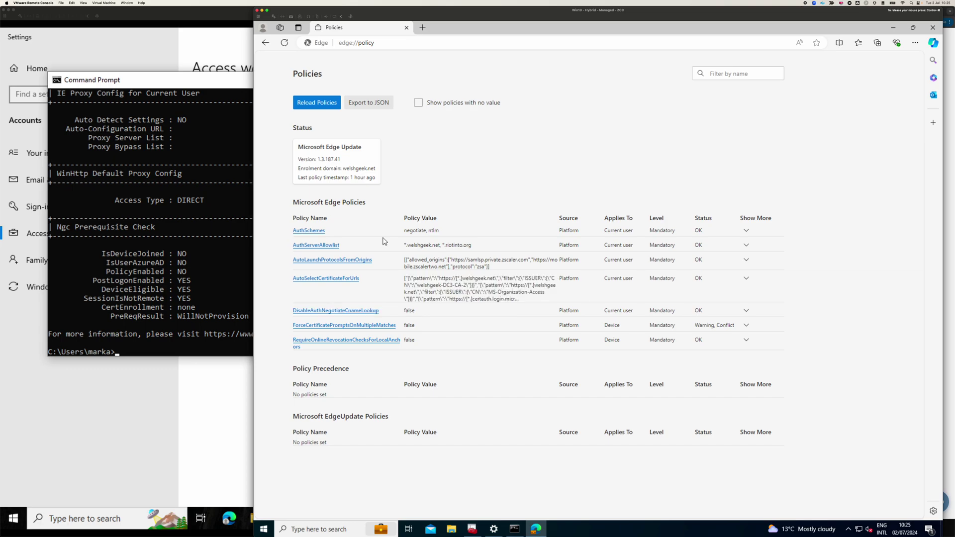
key(super+grave)
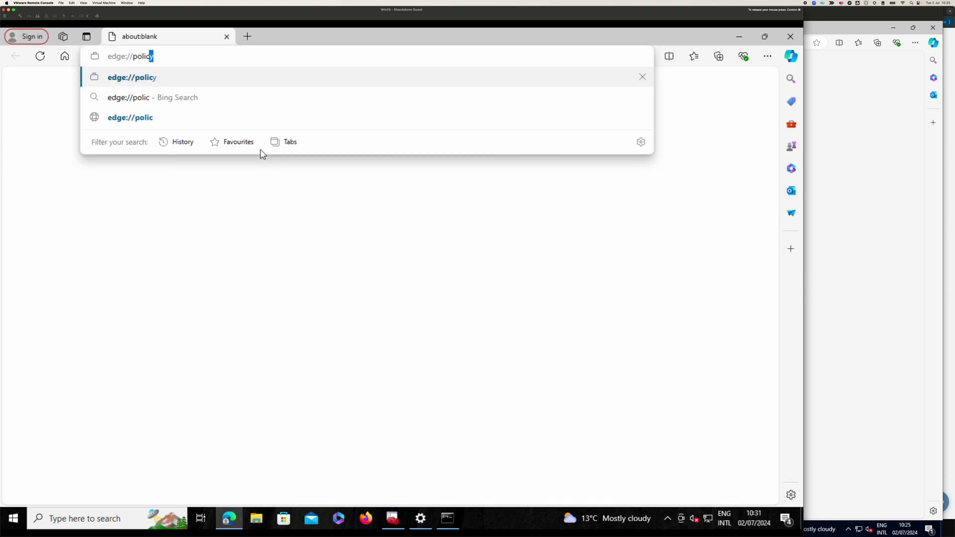
- On the standalone VM, view edge://policy, then the Application links settings listing the zsa origins
key(Return)
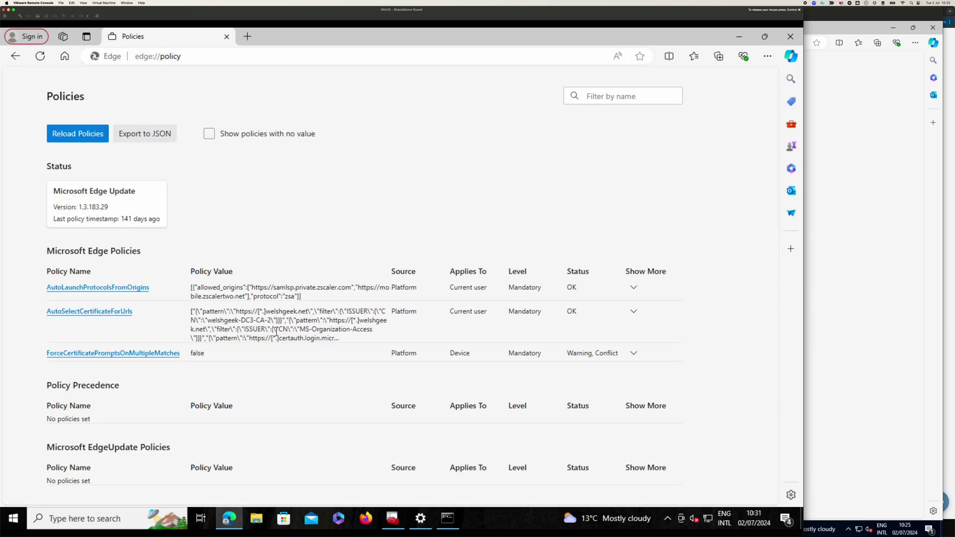
click(291, 59)
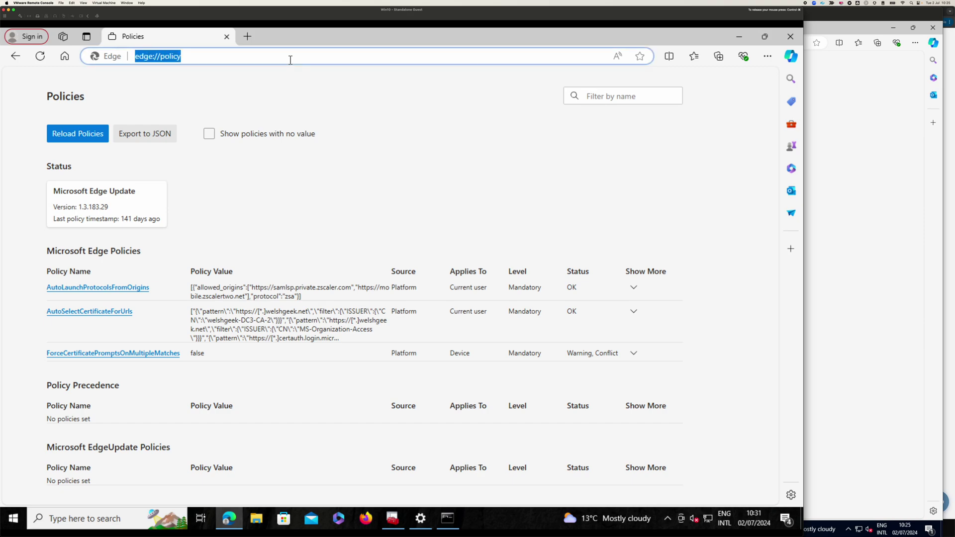
click(288, 60)
key(super)
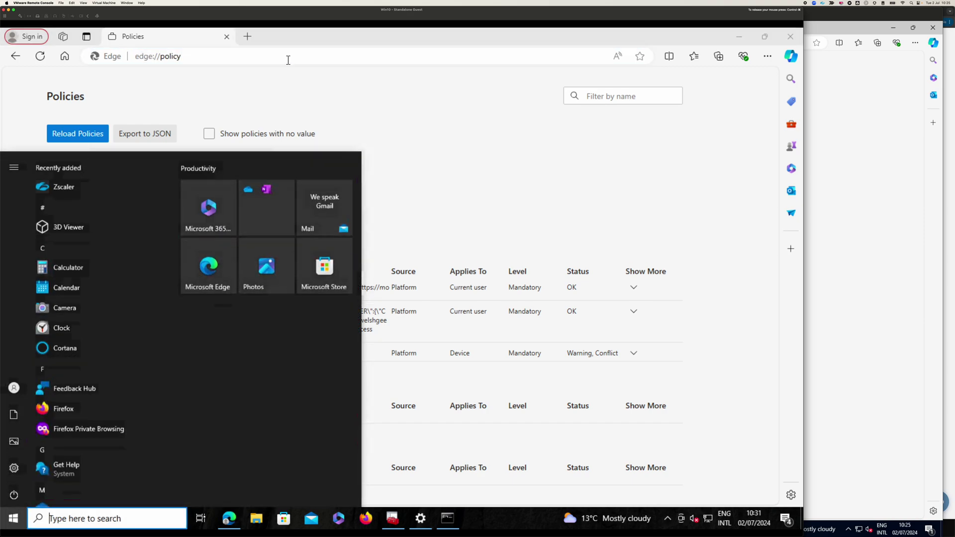
key(super)
key(BackSpace)
key(BackSpace)
key(BackSpace)
key(BackSpace)
key(BackSpace)
key(BackSpace)
key(BackSpace)
text(/settings)
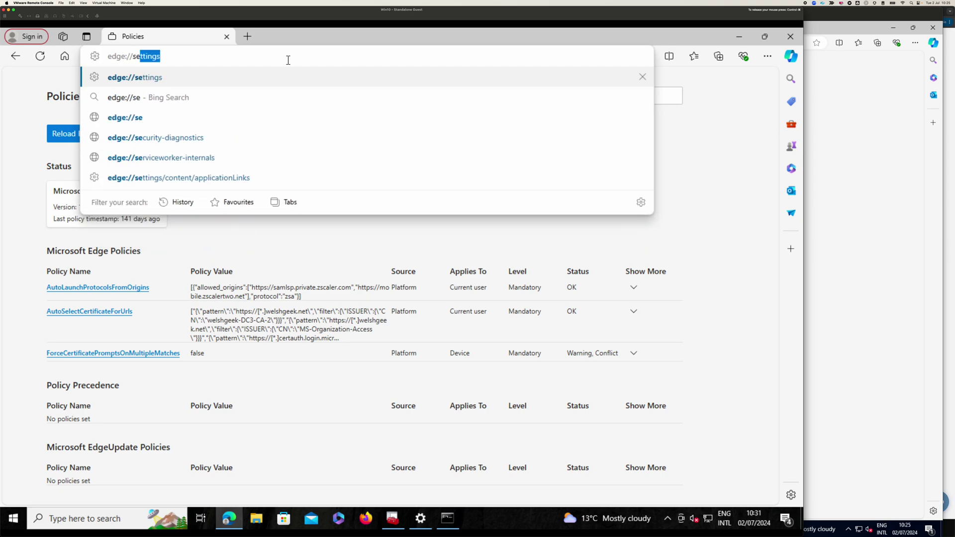
key(Down)
key(Down)
key(Down)
key(Down)
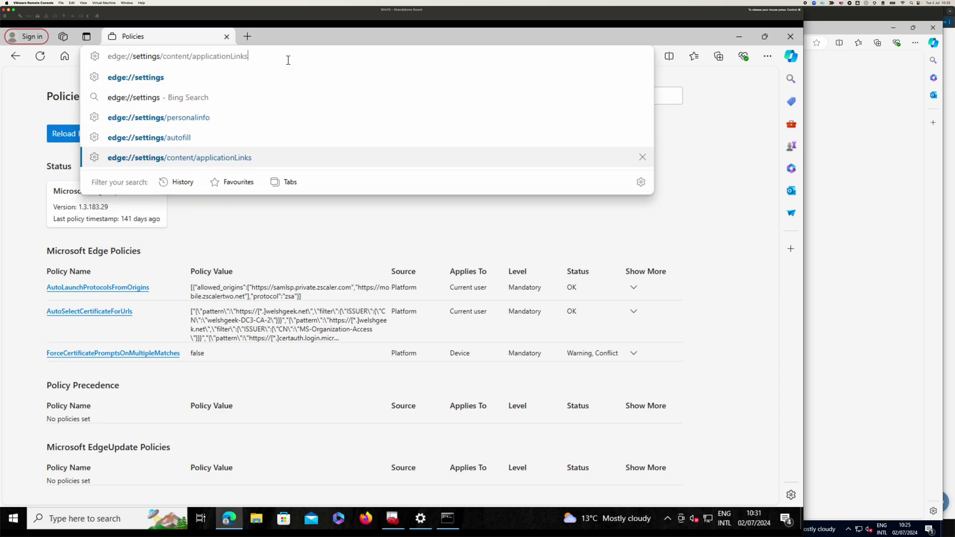
key(Return)
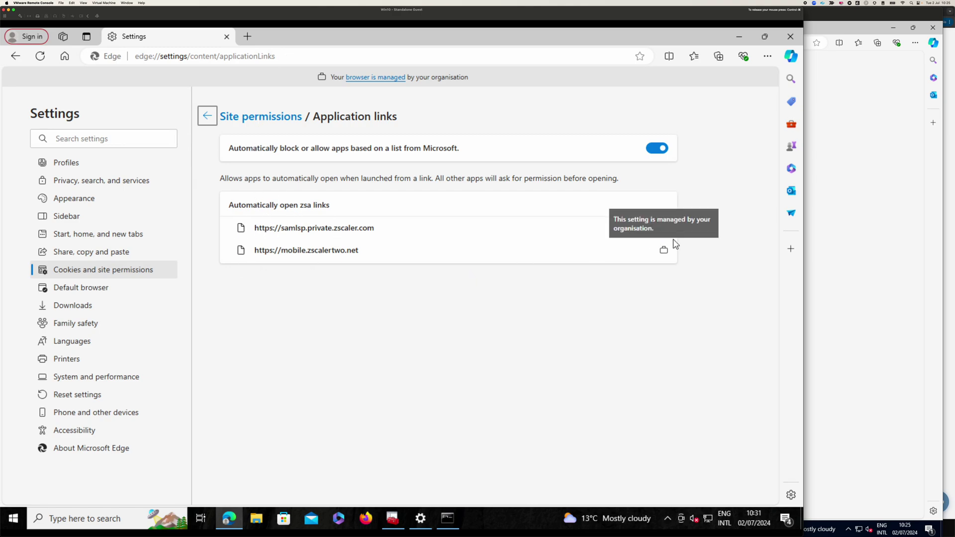
- Recheck the managed VM's AutoLaunch allowed origins, then close Edge on both machines
key(super+grave)
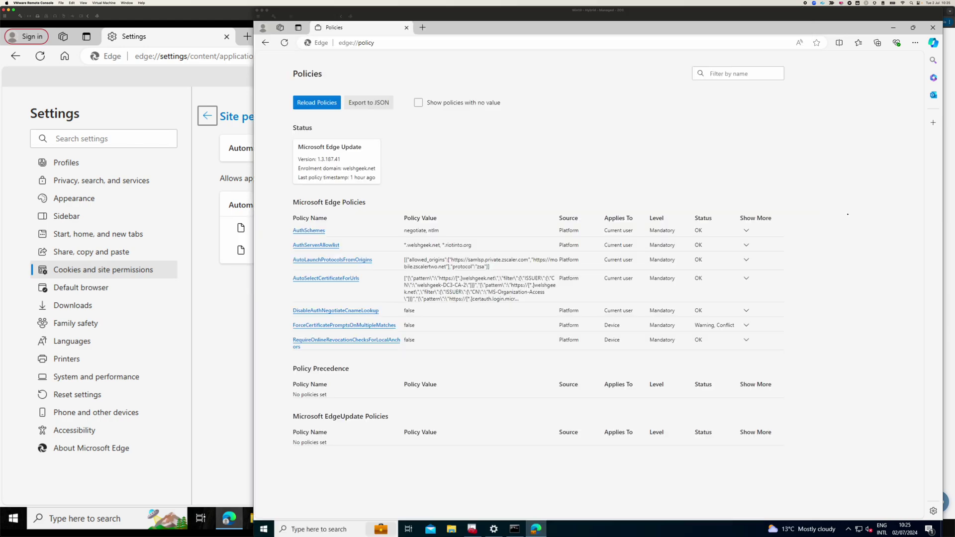
drag(490, 260, 490, 267)
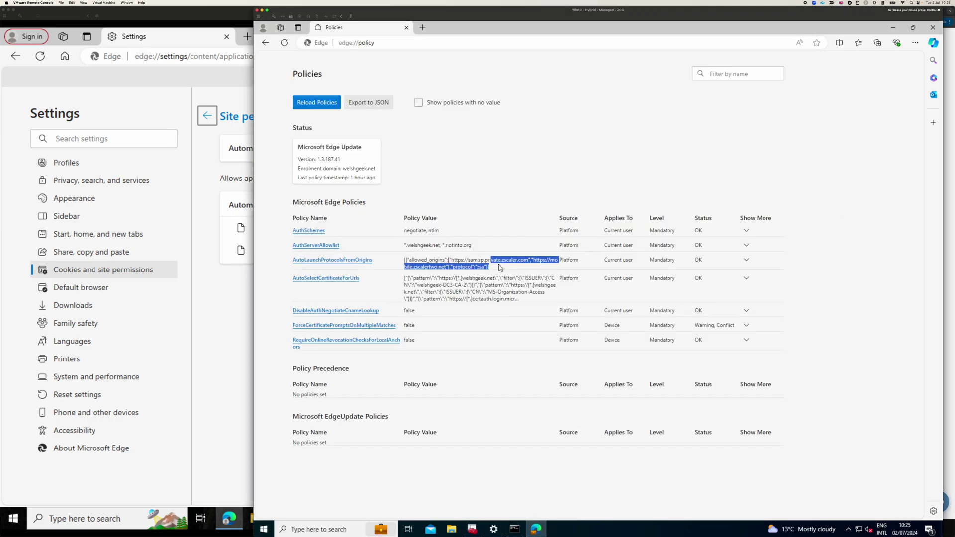
click(567, 119)
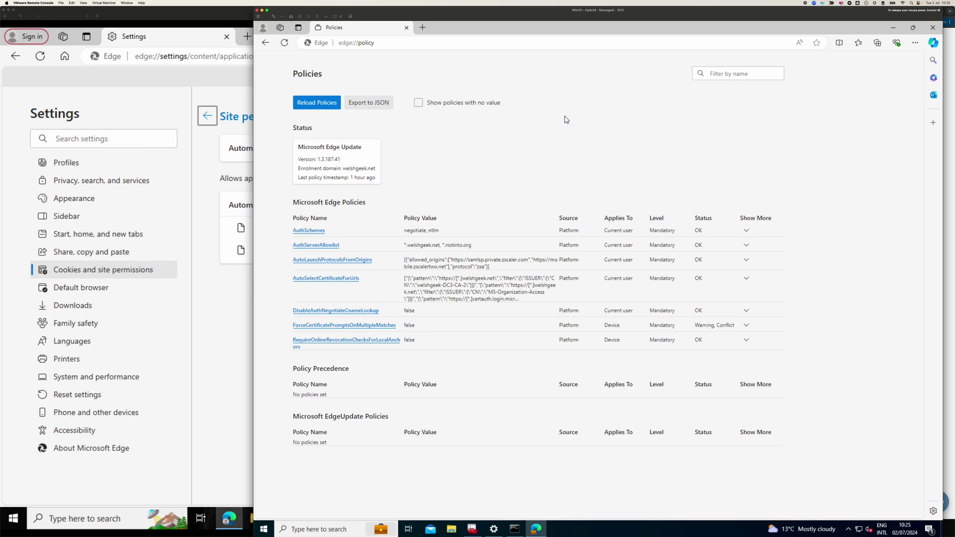
click(404, 29)
key(super+grave)
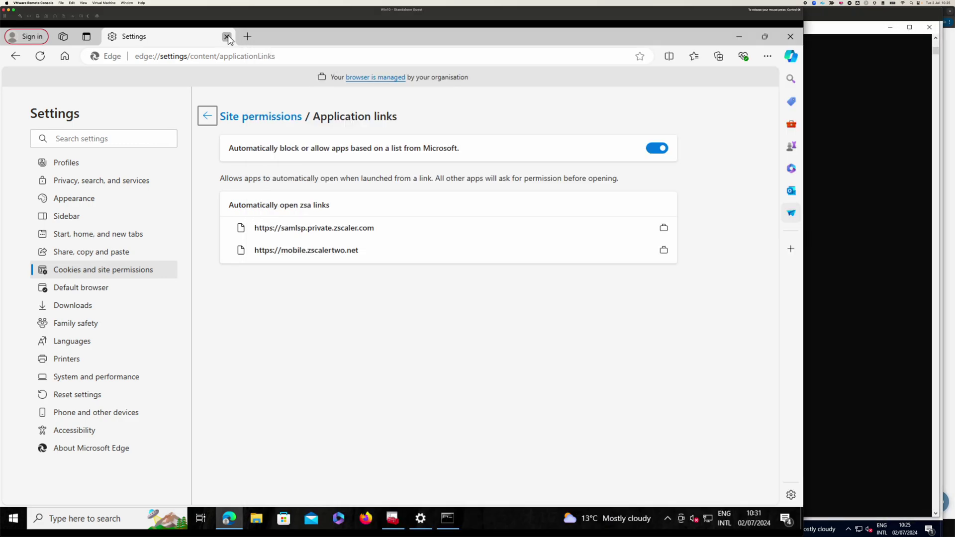
click(227, 36)
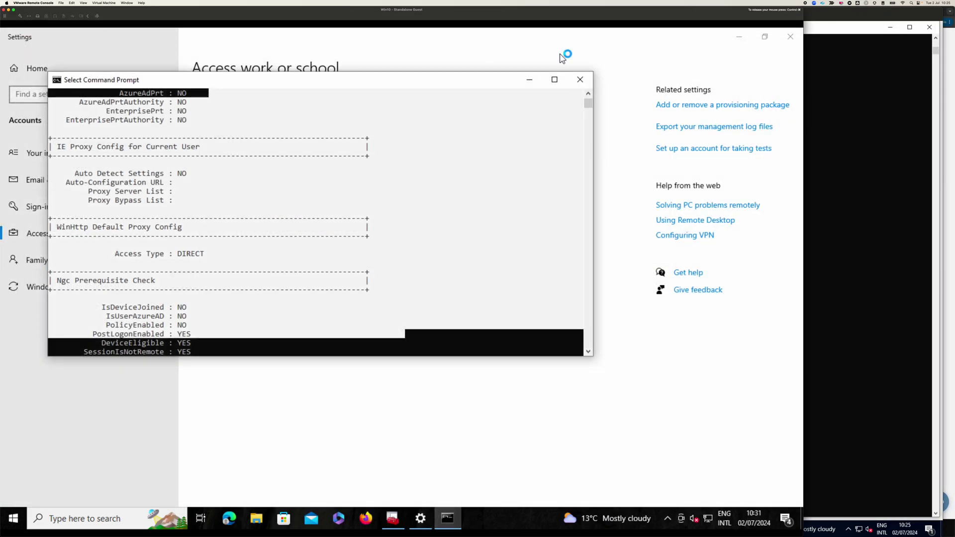
- Close both command prompts and review the Personal certificates, including Intune MDM and Smart Card Log-on
click(578, 81)
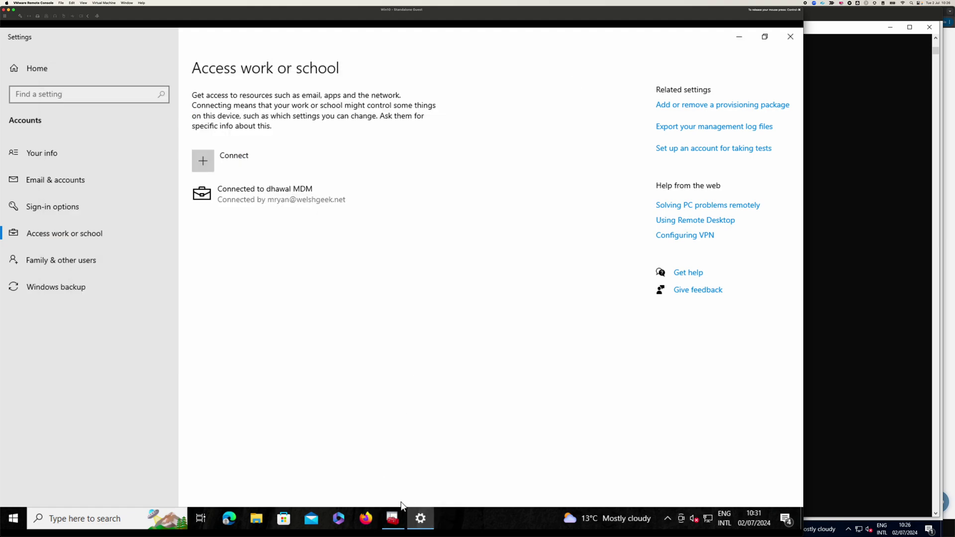
click(392, 519)
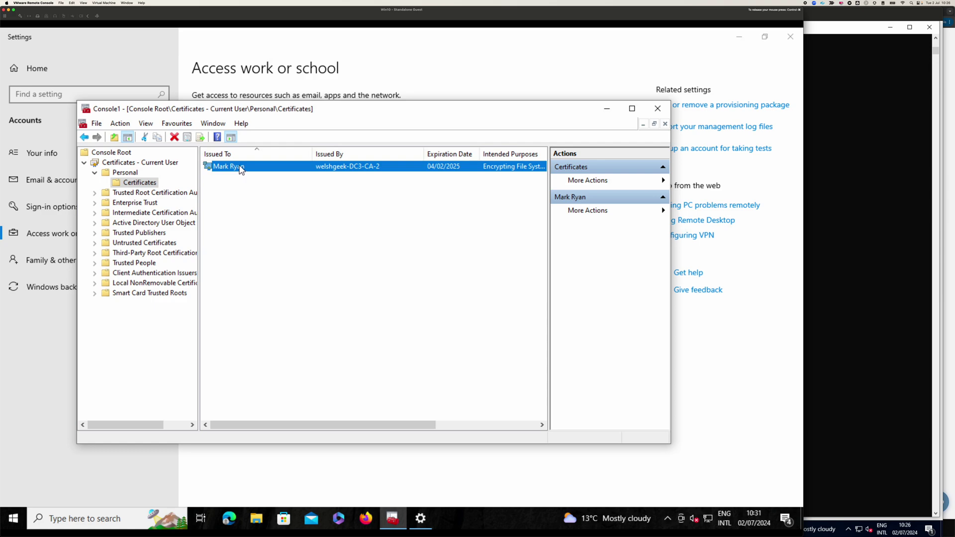
click(854, 229)
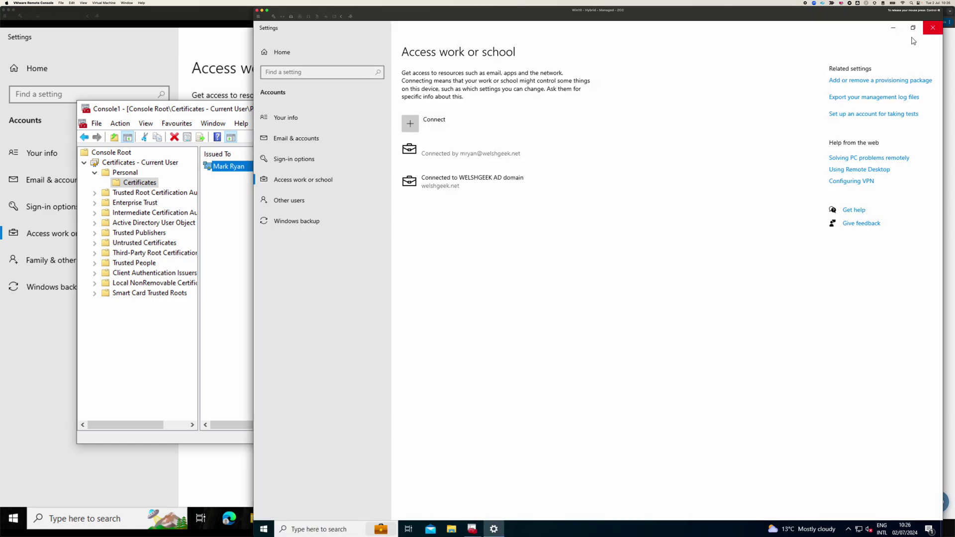
click(929, 27)
click(472, 530)
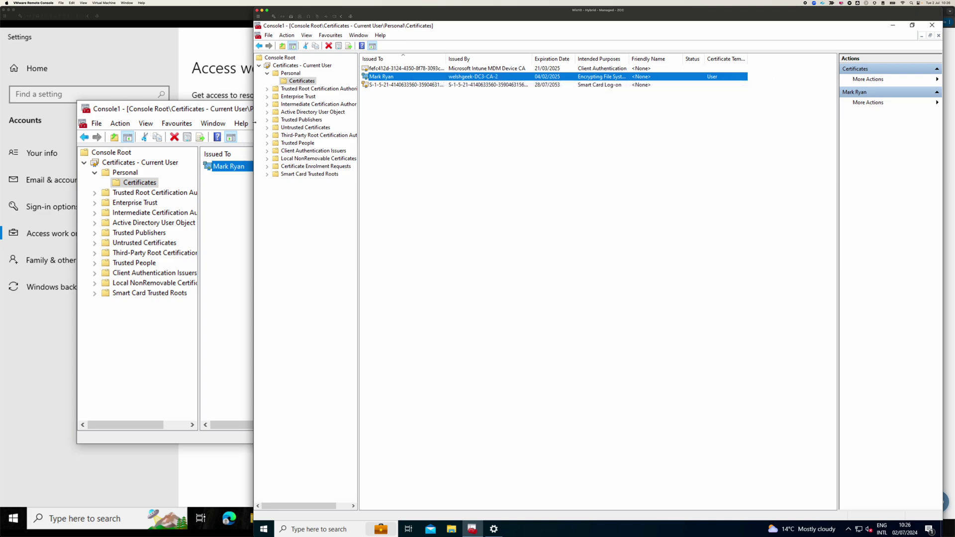
- Minimize the standalone guest's certificates console and Settings window to show its desktop
click(194, 51)
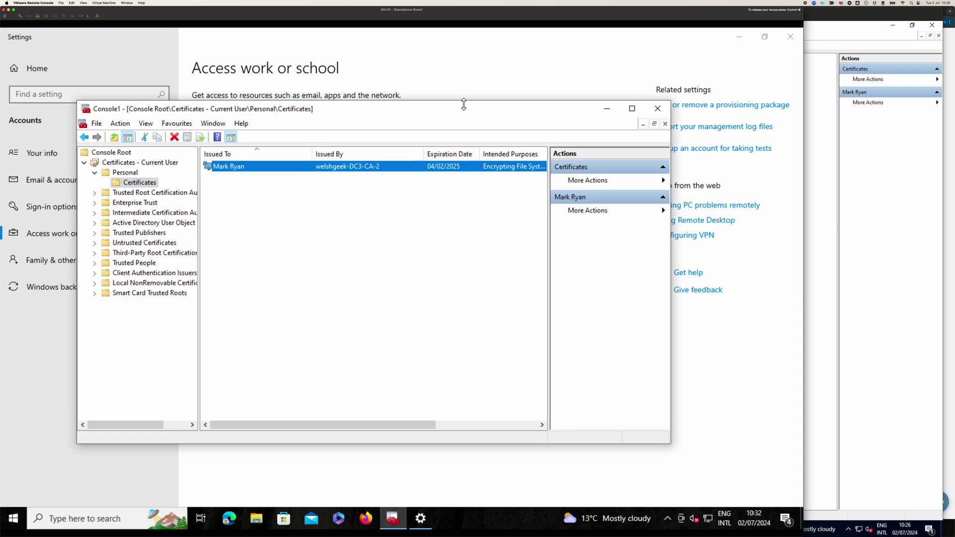
click(606, 106)
click(741, 37)
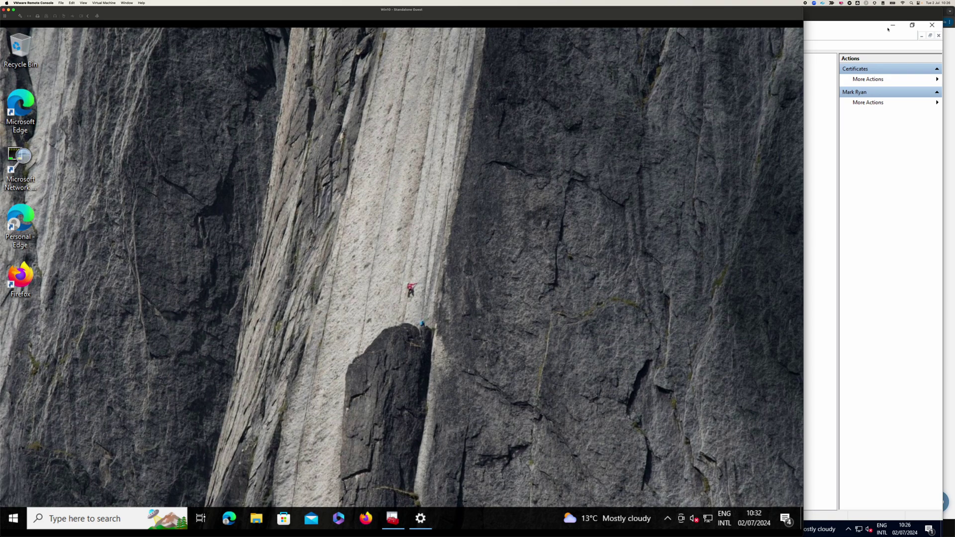
- On the hybrid VM, minimize Settings and launch Zscaler from the Start search
click(893, 30)
click(893, 30)
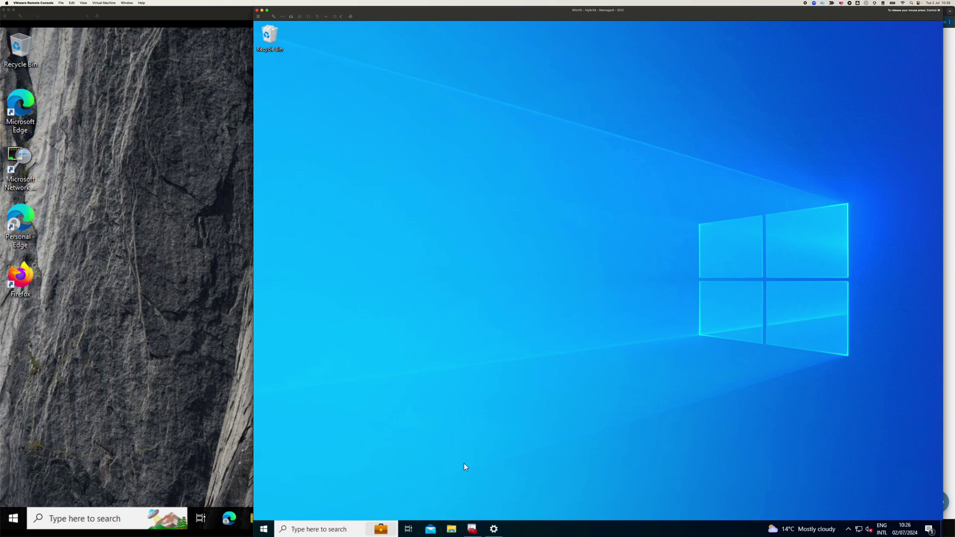
click(265, 528)
text(zscaler)
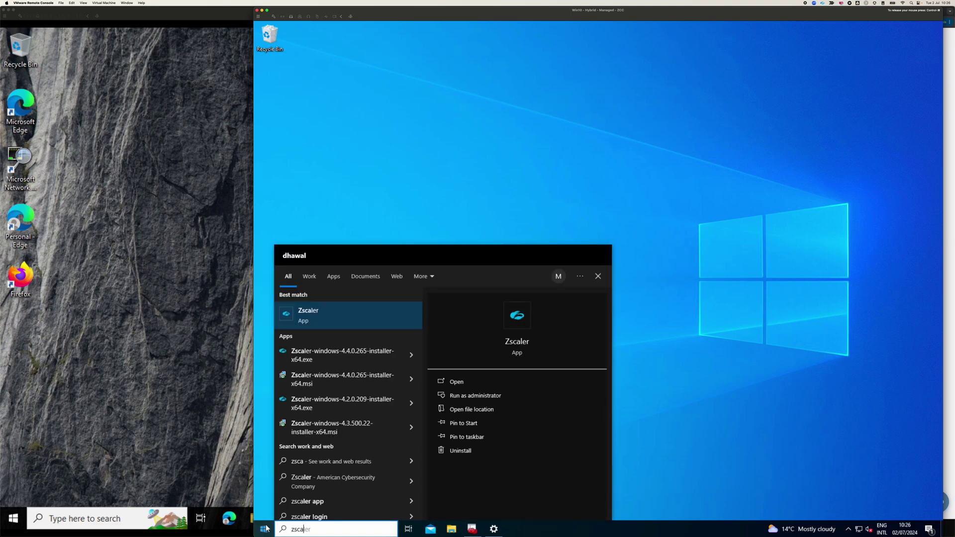
key(Return)
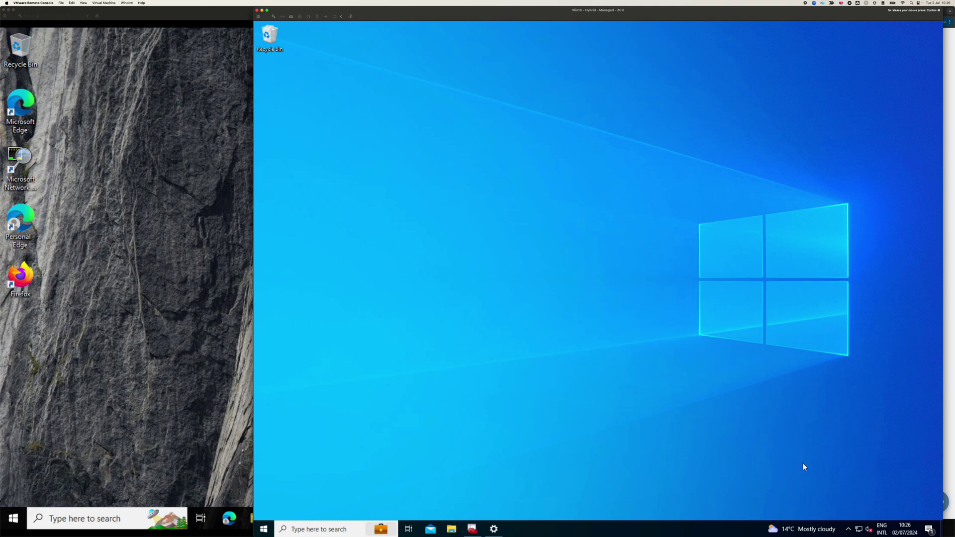
- Open Zscaler Client Connector from the tray to check it is Authenticated, then return to the standalone guest
click(848, 528)
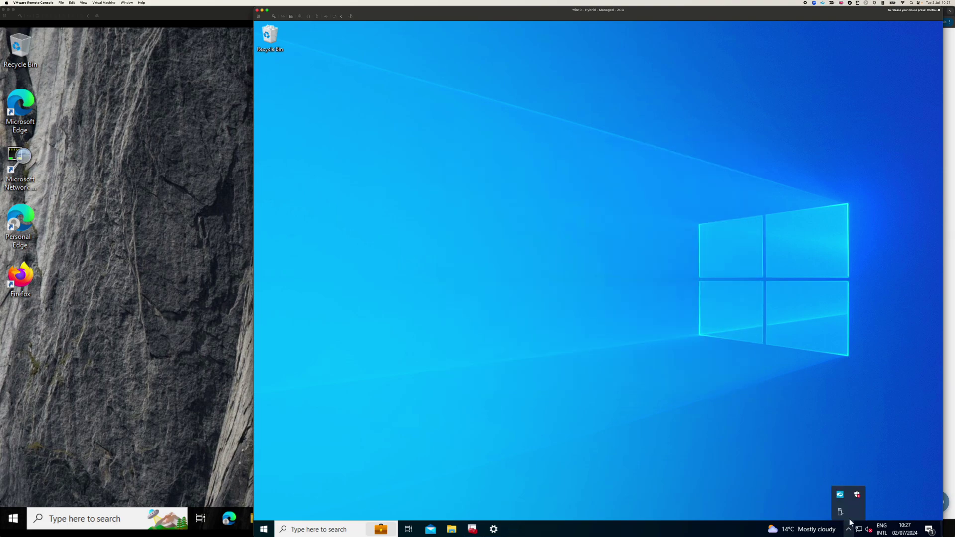
right_click(841, 495)
click(865, 467)
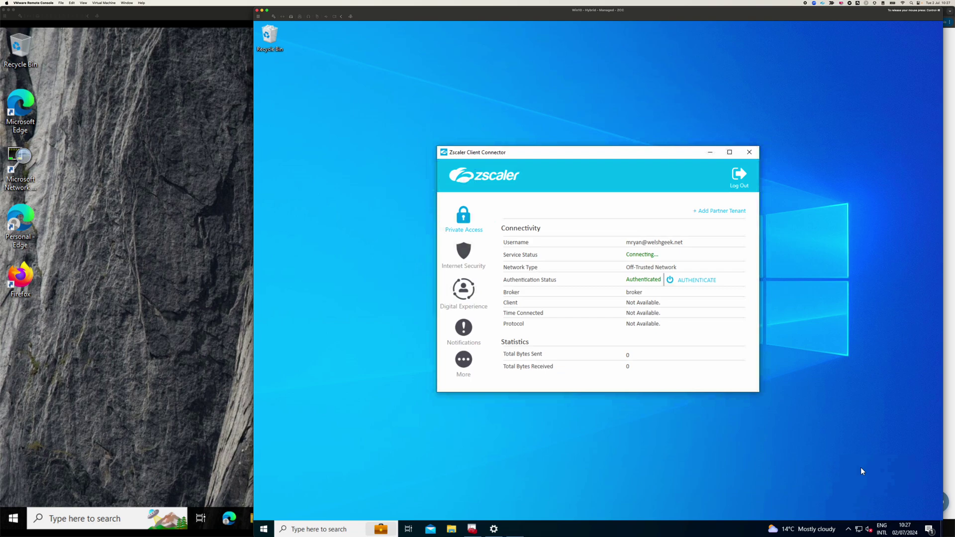
click(174, 240)
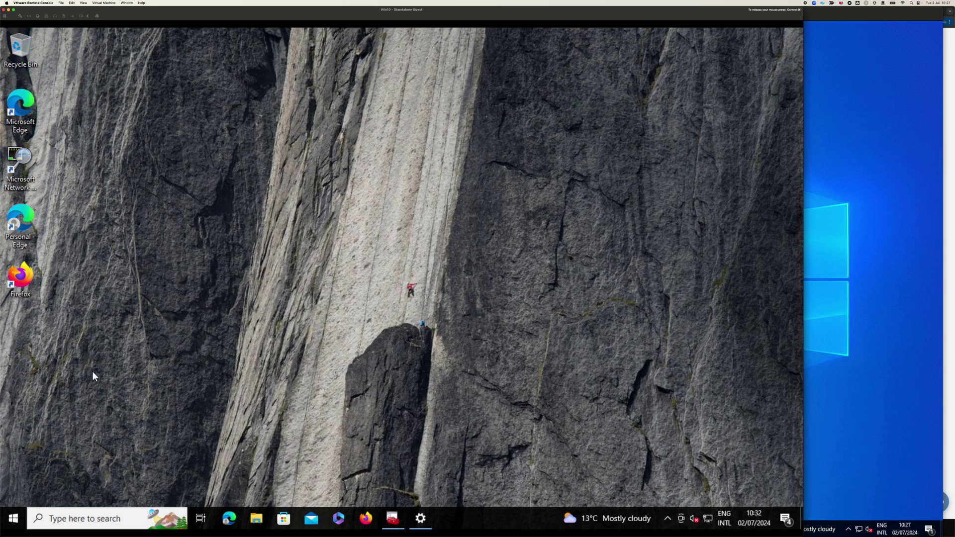
- Launch Zscaler on the standalone guest and sign in with the user's email using a certificate or smart card
click(14, 517)
text(zscaler)
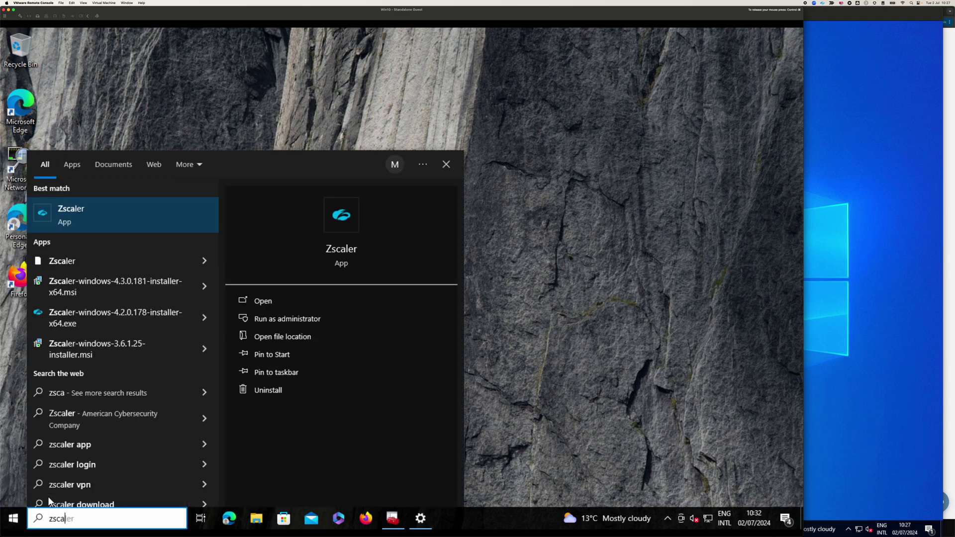
key(Return)
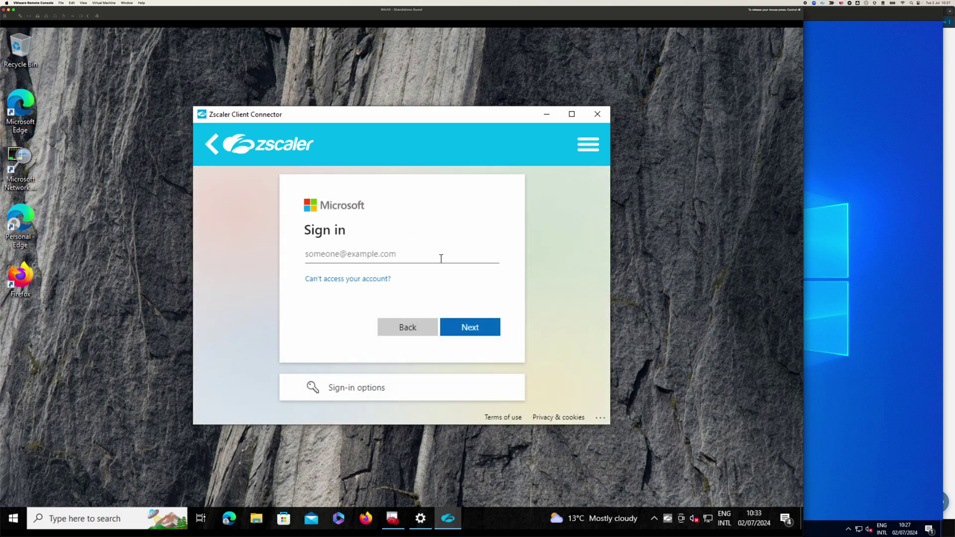
click(434, 253)
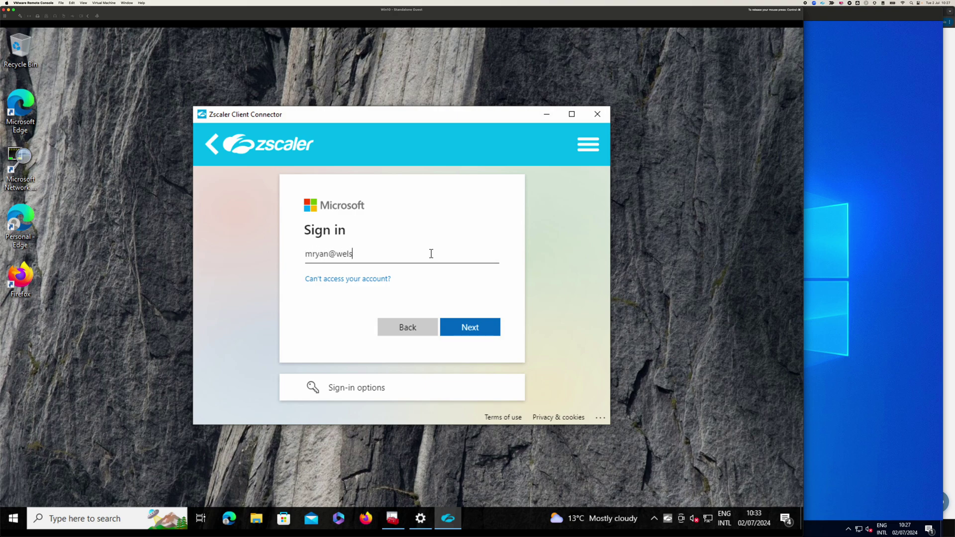
key(Return)
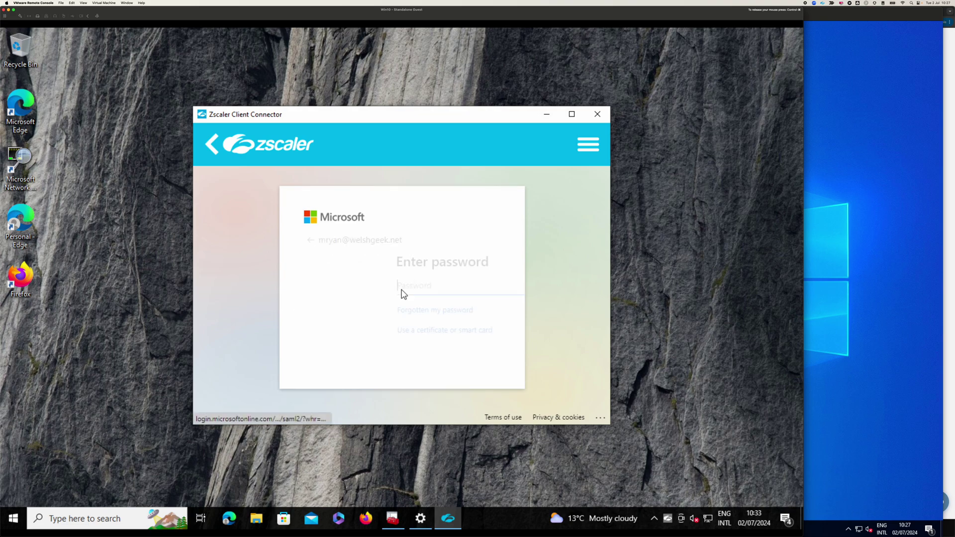
click(362, 332)
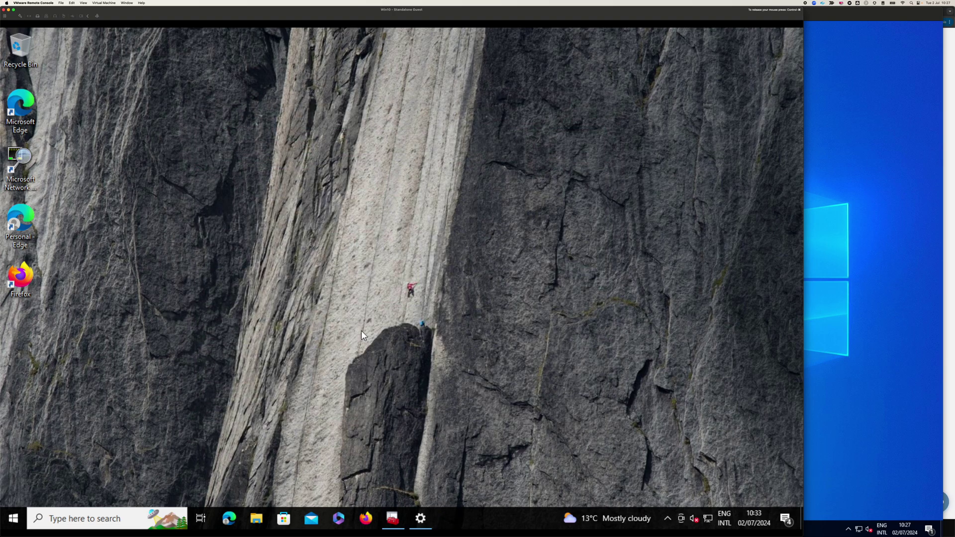
- Open Zscaler Client Connector from the tray to view the Private Access status
click(668, 518)
right_click(670, 470)
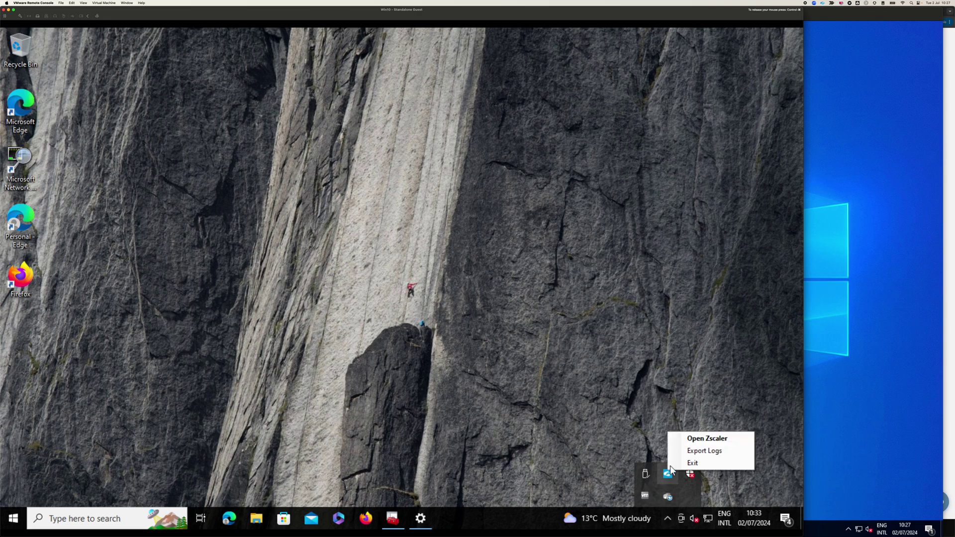
click(692, 438)
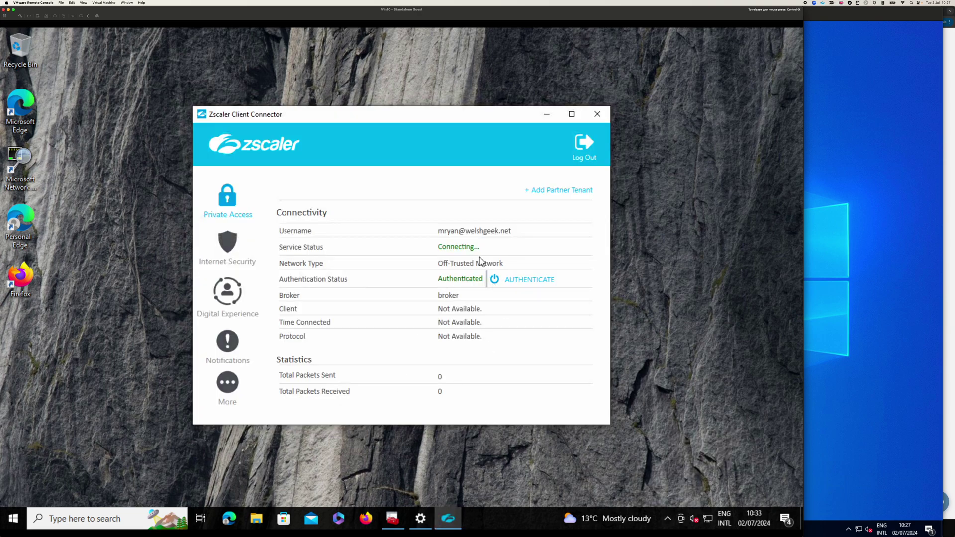
key(super+Tab)
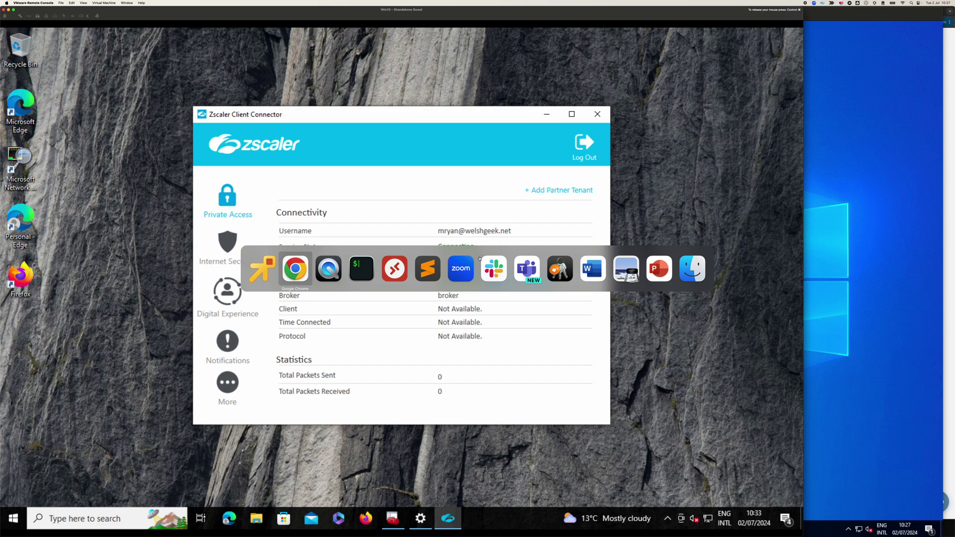
- From the ZPA admin portal, open the Client Connector Portal on the zscalertwo.net cloud
key(super+Tab)
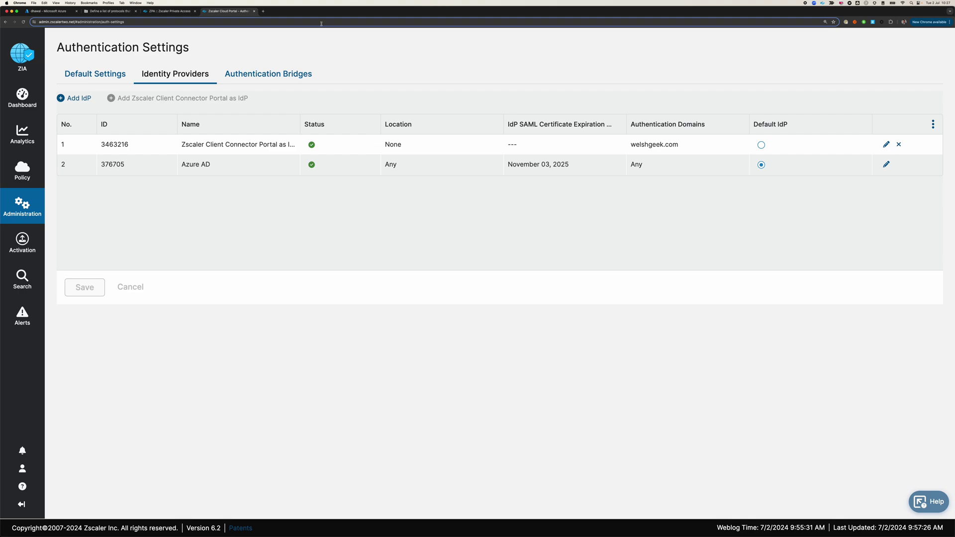
click(168, 11)
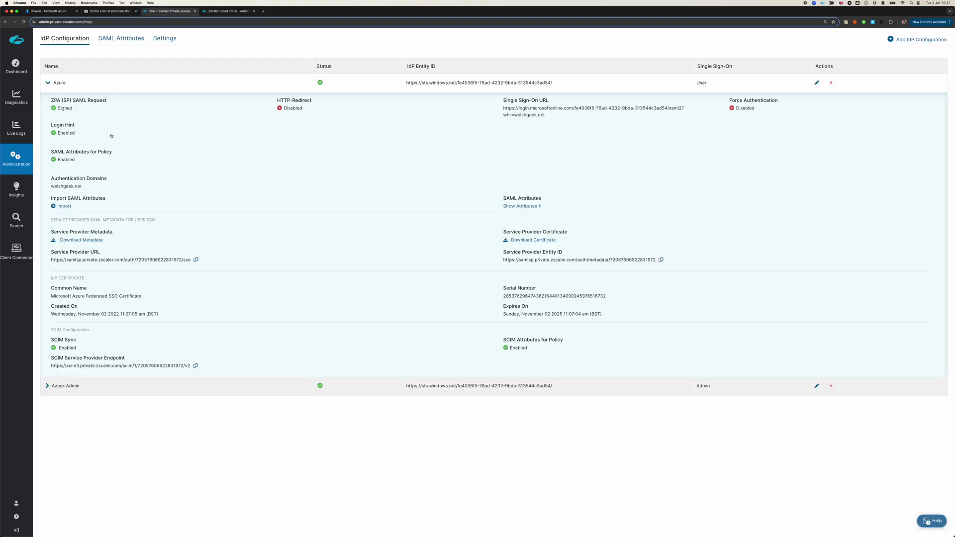
click(17, 252)
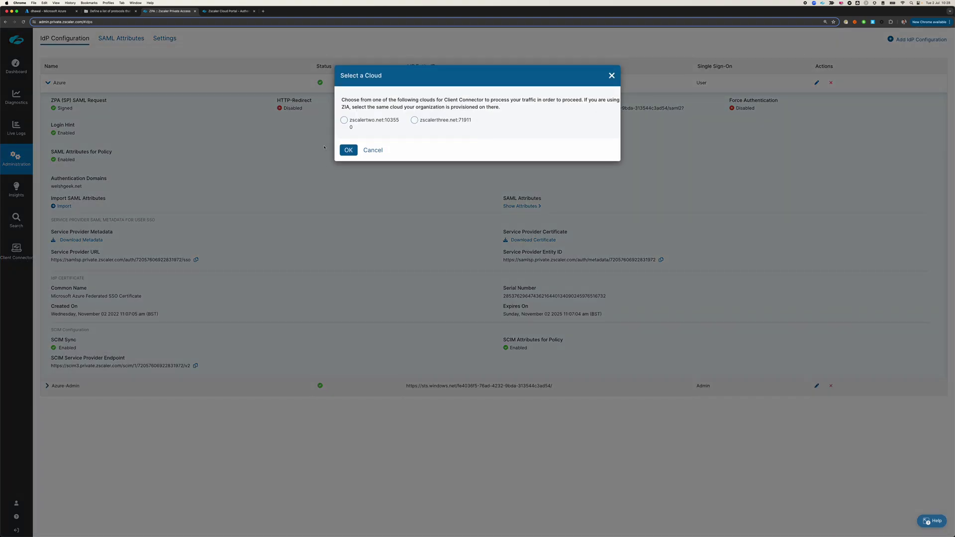
click(344, 121)
click(349, 151)
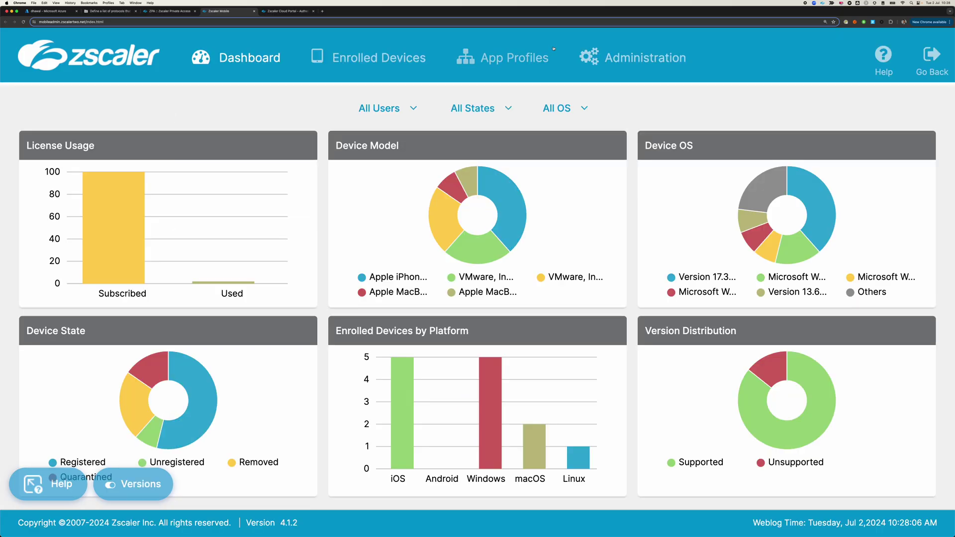
- Enable Browser-Based Authentication in Administration > Platform Settings and save
click(636, 61)
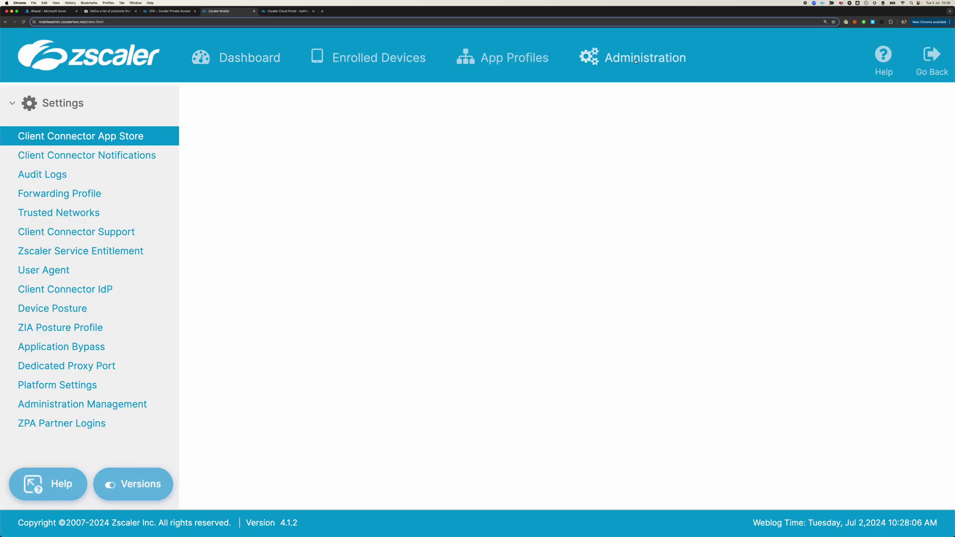
click(57, 386)
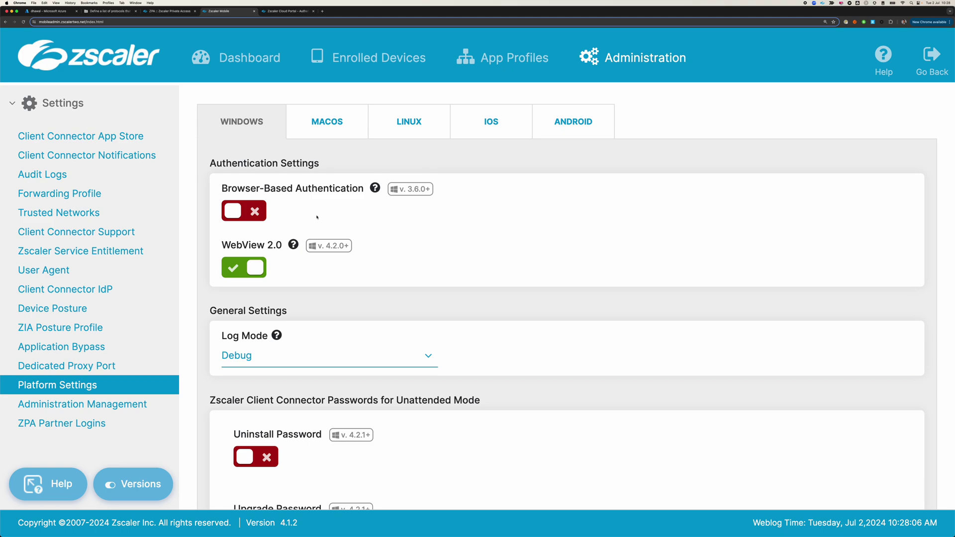
click(236, 215)
scroll(294, 288, down, 5)
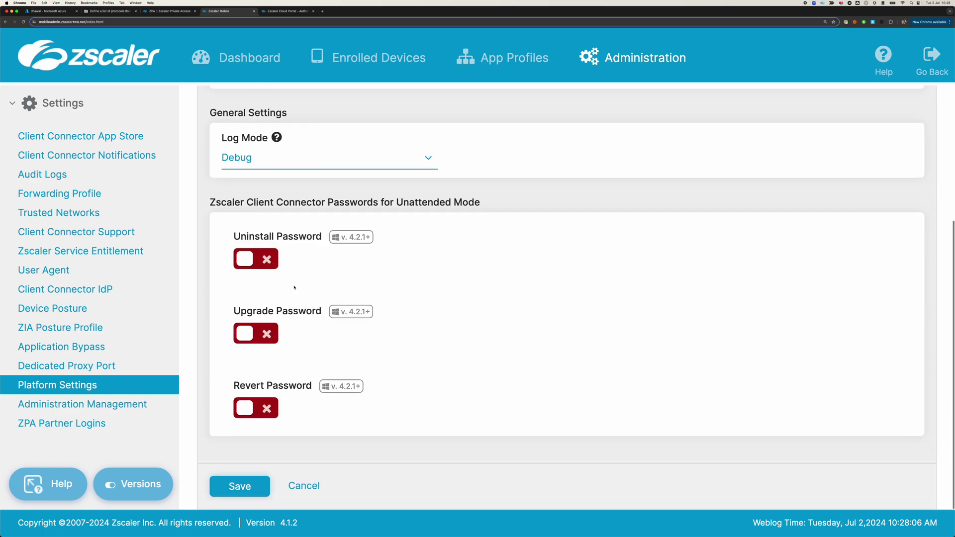
click(240, 486)
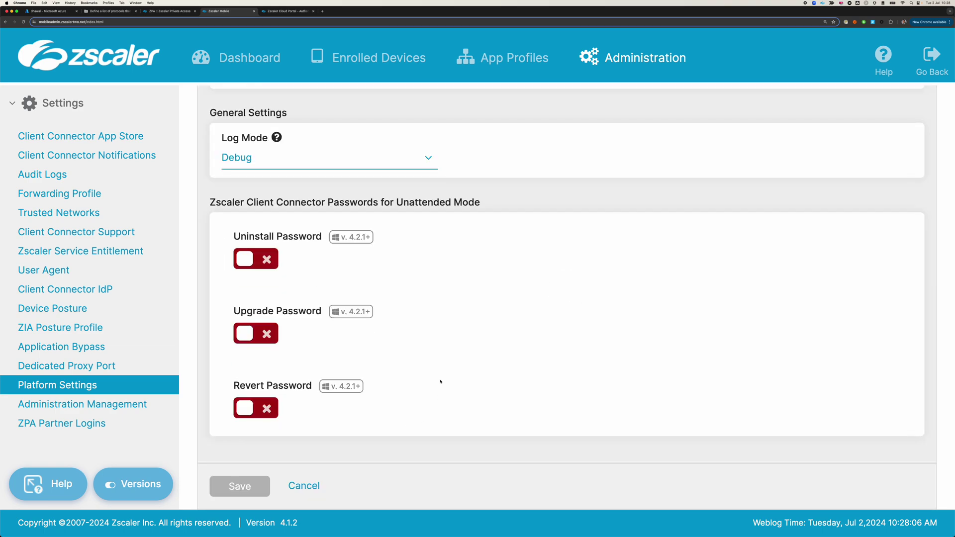
key(super+Tab)
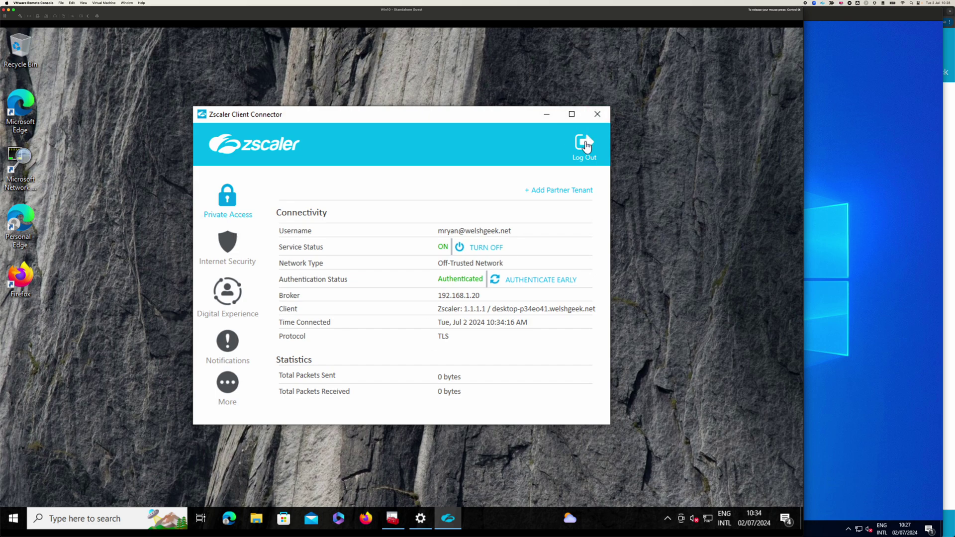
- Log out of Client Connector, log back in, and always open the sign-in with Microsoft Edge
click(587, 146)
click(464, 330)
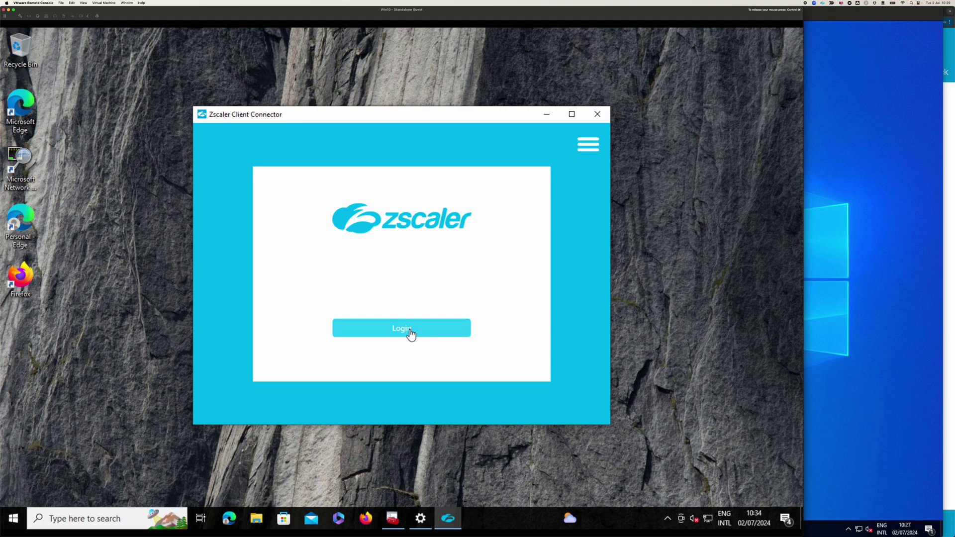
click(412, 333)
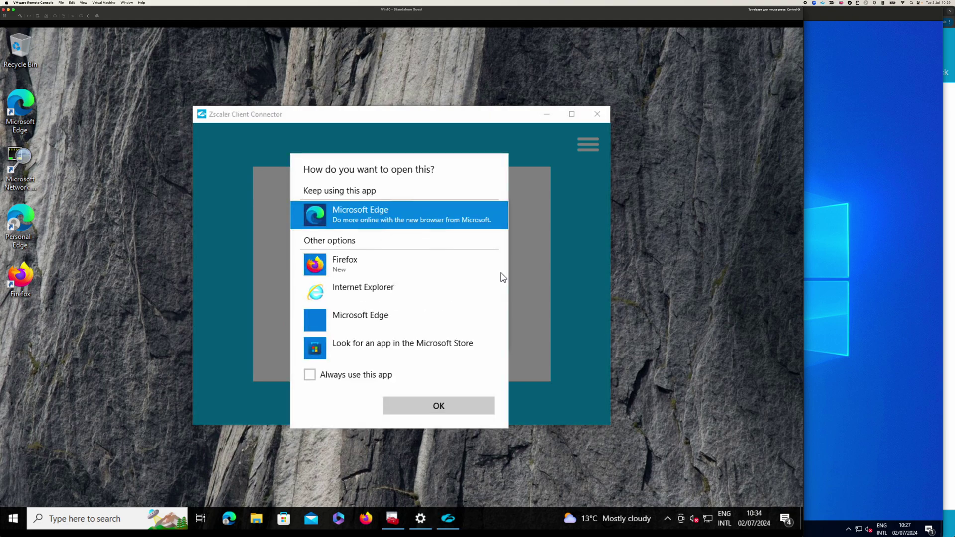
click(355, 377)
click(452, 407)
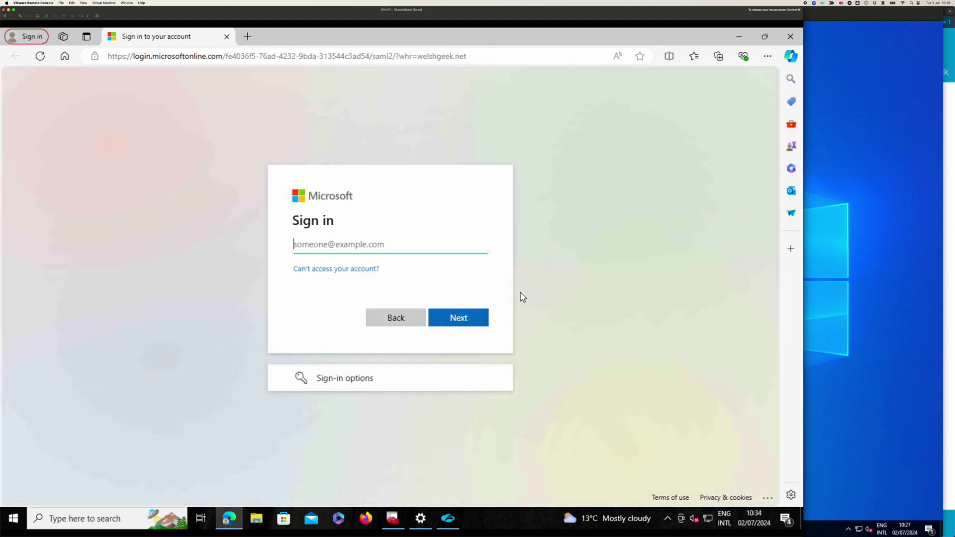
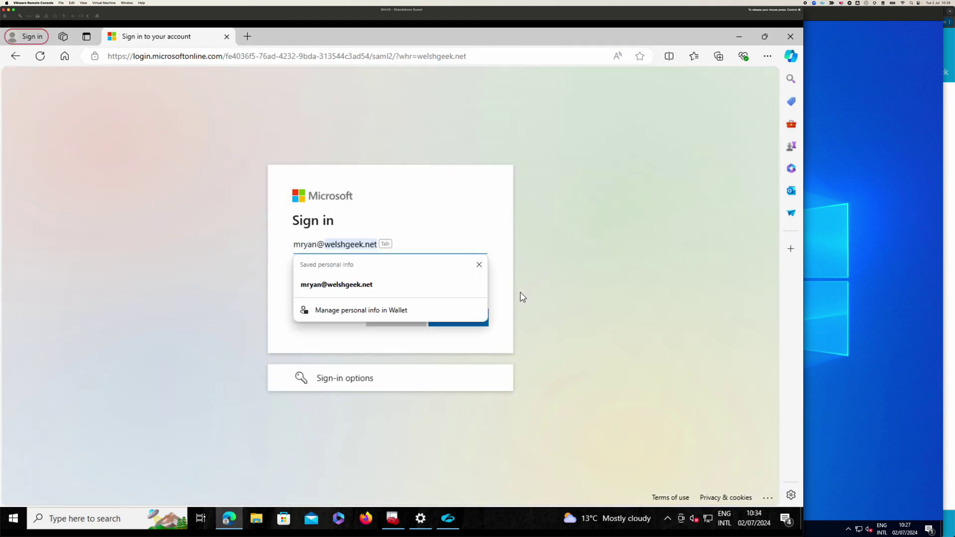
- In Edge, enter the username and choose 'Use a certificate or smart card' to complete the Zscaler sign-in
key(Return)
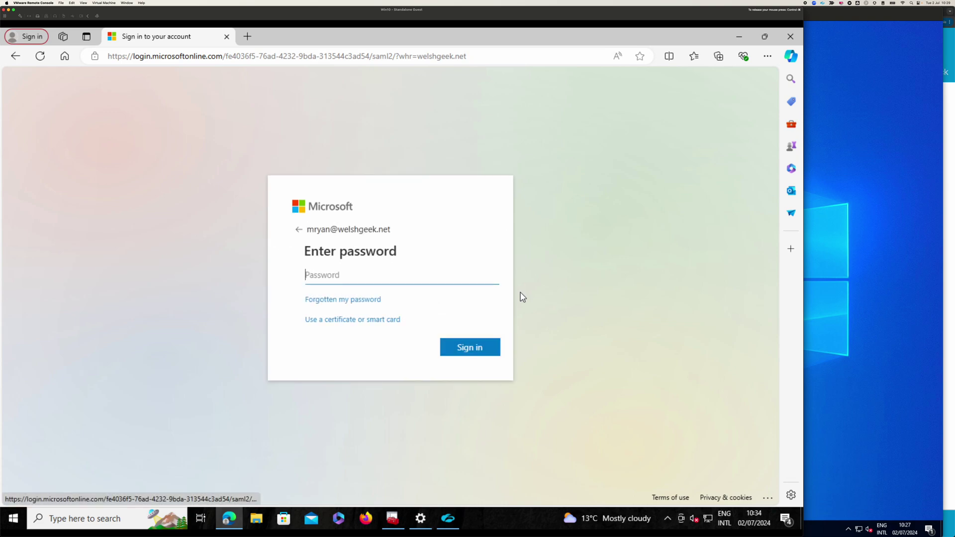
click(357, 320)
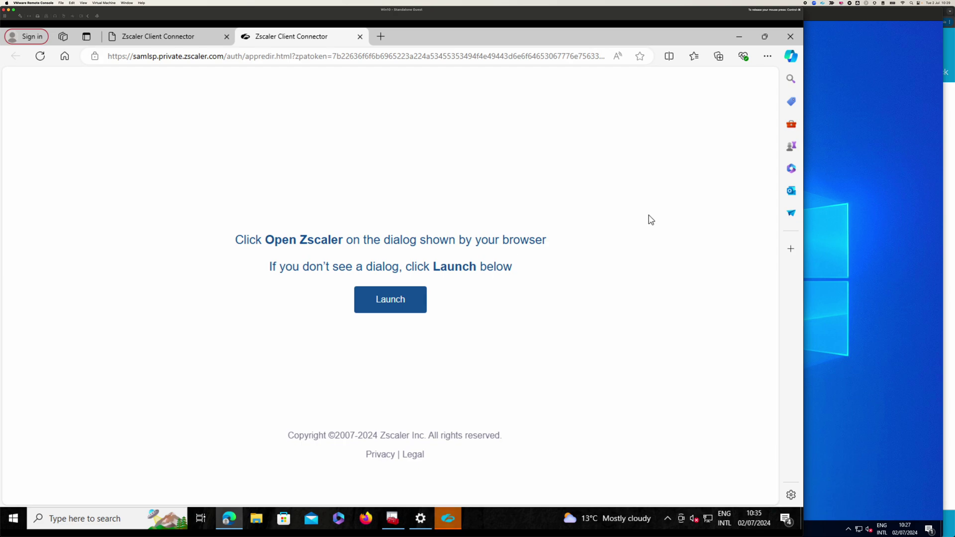
click(458, 516)
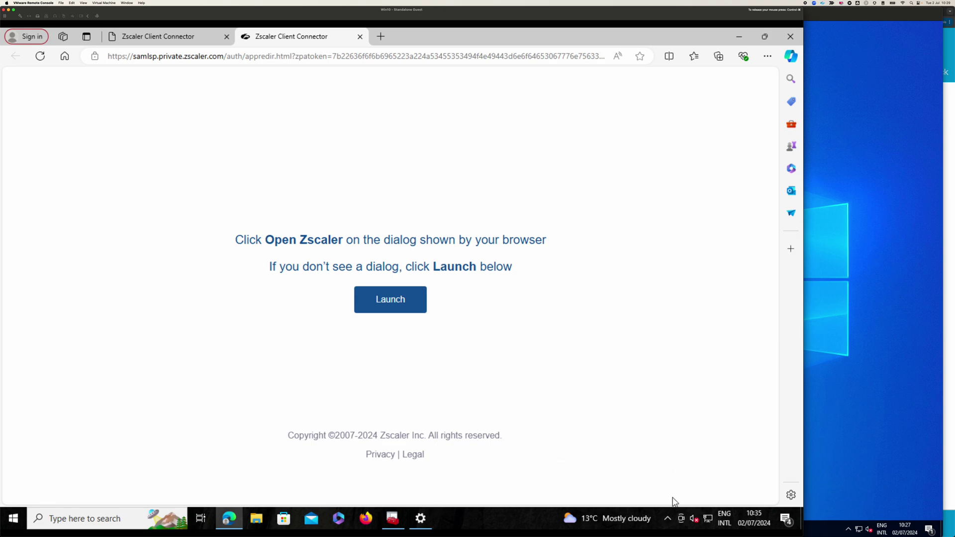
- Open Zscaler Client Connector from the tray to see Private Access connecting, then switch back to host Chrome
click(667, 517)
right_click(667, 473)
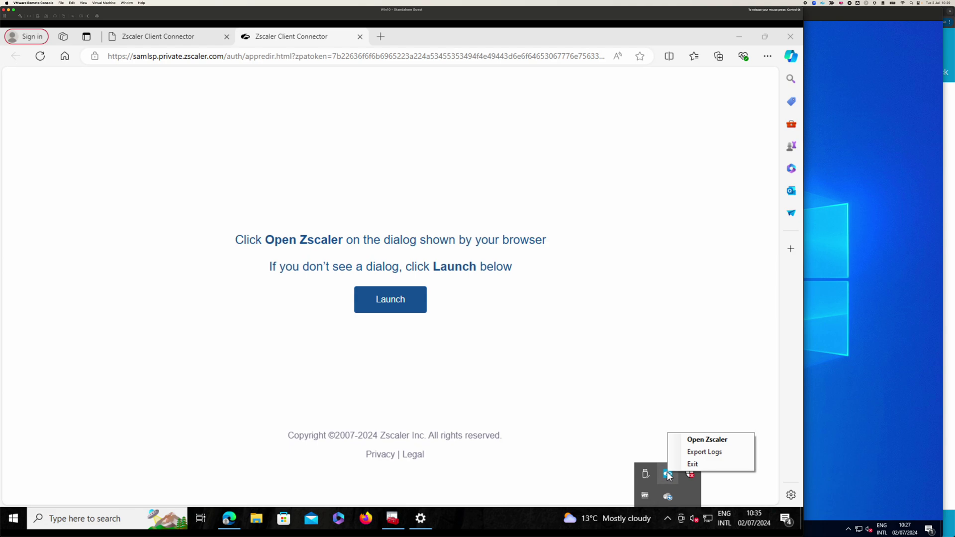
click(682, 438)
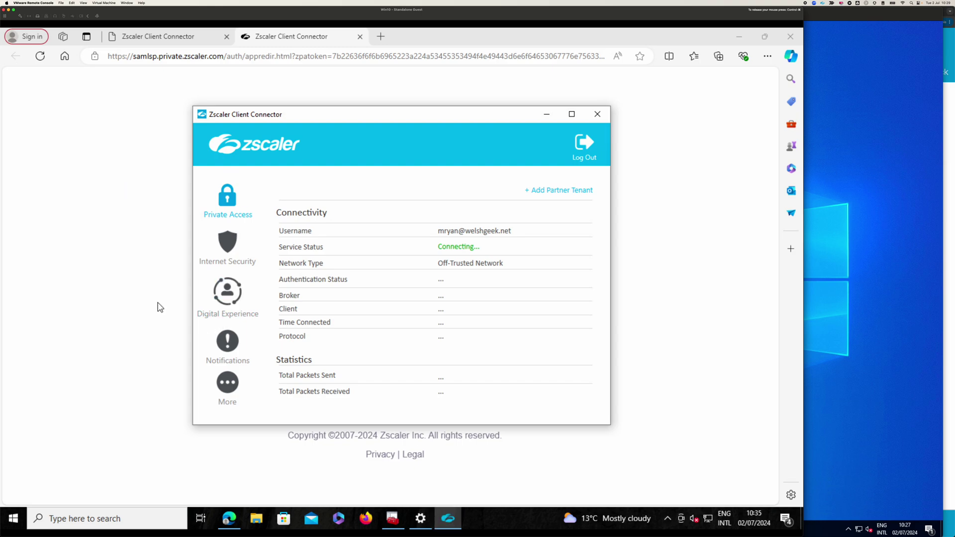
key(super+Tab)
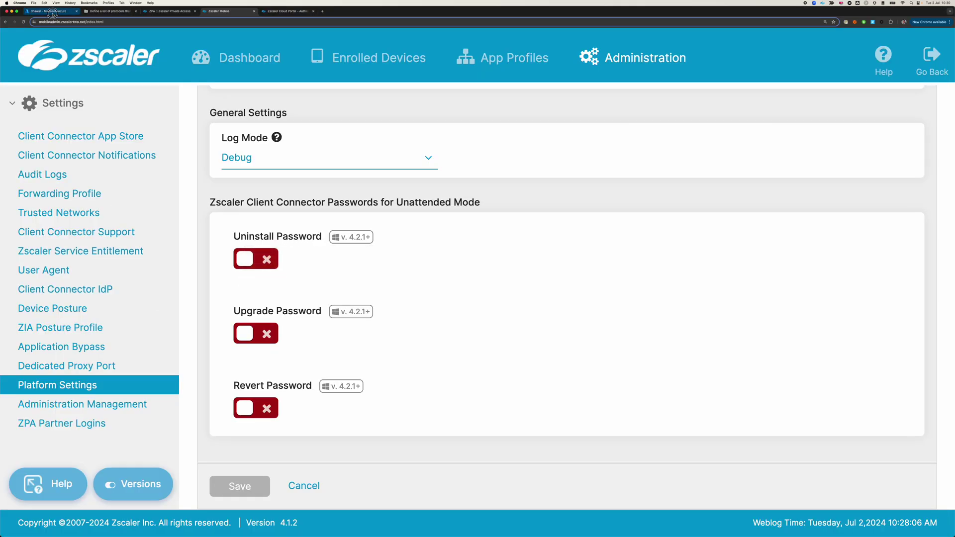
- On the Azure tab, go to Monitoring > Sign-in logs to list the interactive sign-ins
click(49, 10)
scroll(31, 482, down, 1)
scroll(32, 481, down, 2)
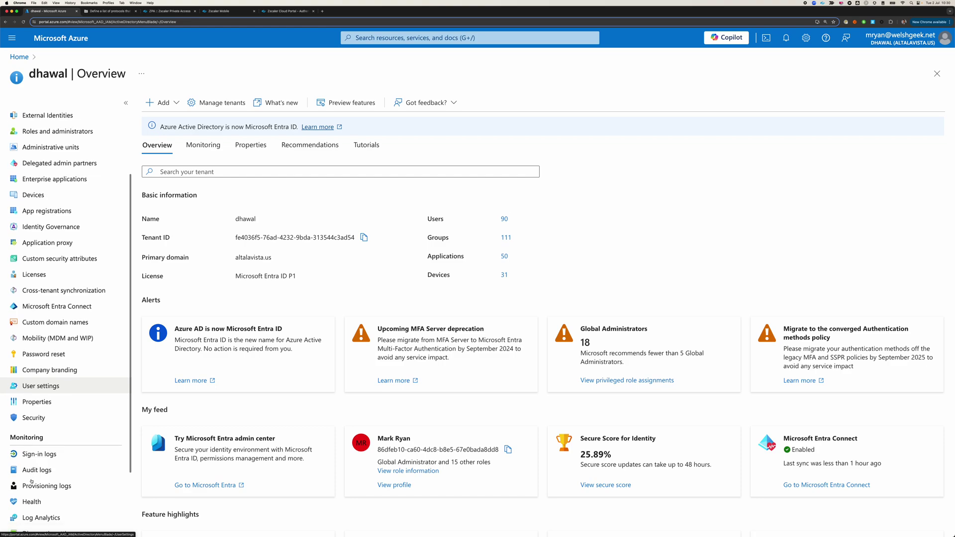
click(40, 513)
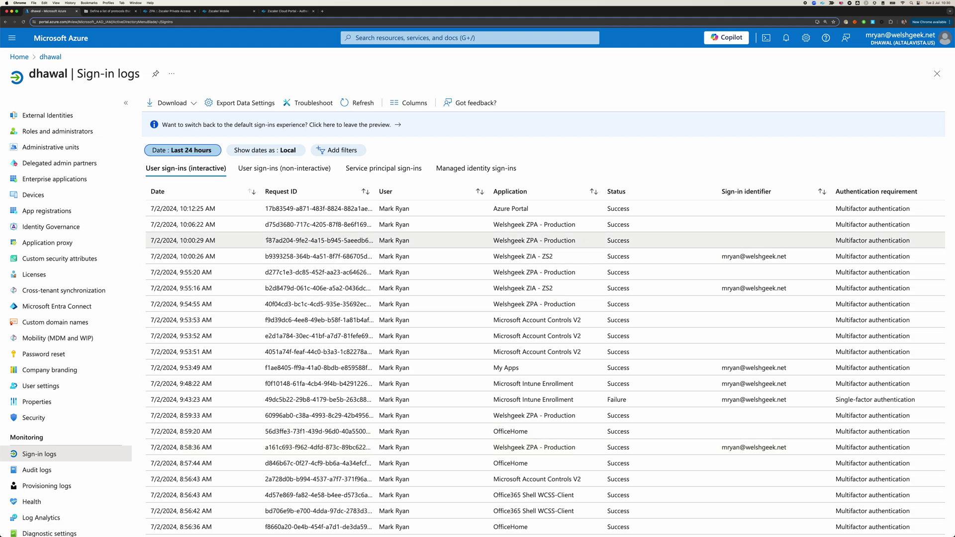
- Check the authentication details of the 10:06:22 AM and 10:00:26 AM ZIA sign-ins, showing X.509 Certificate
click(231, 228)
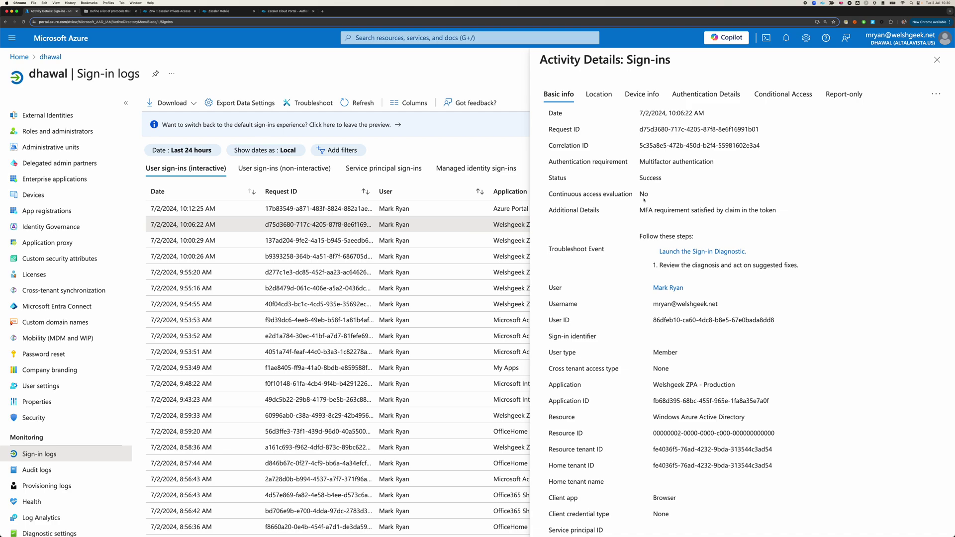
click(706, 94)
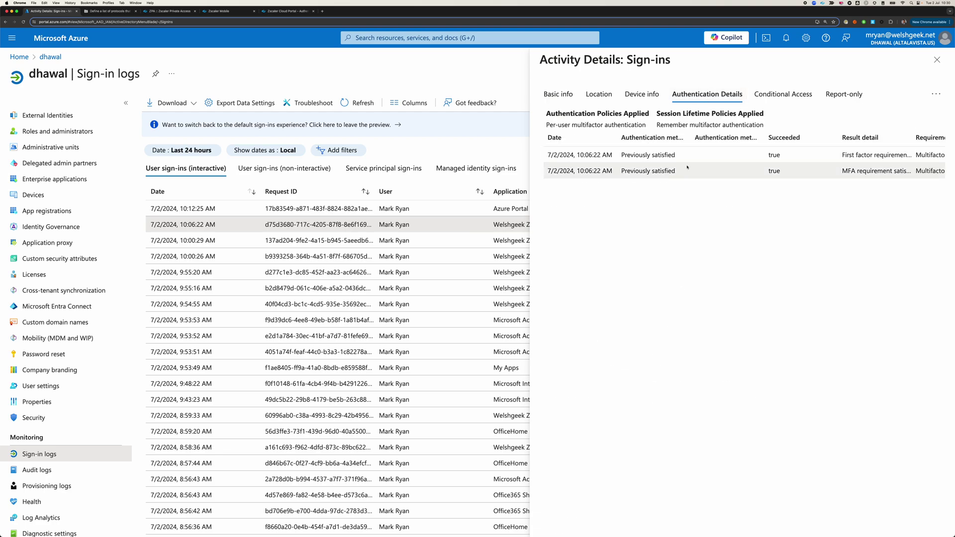
click(937, 60)
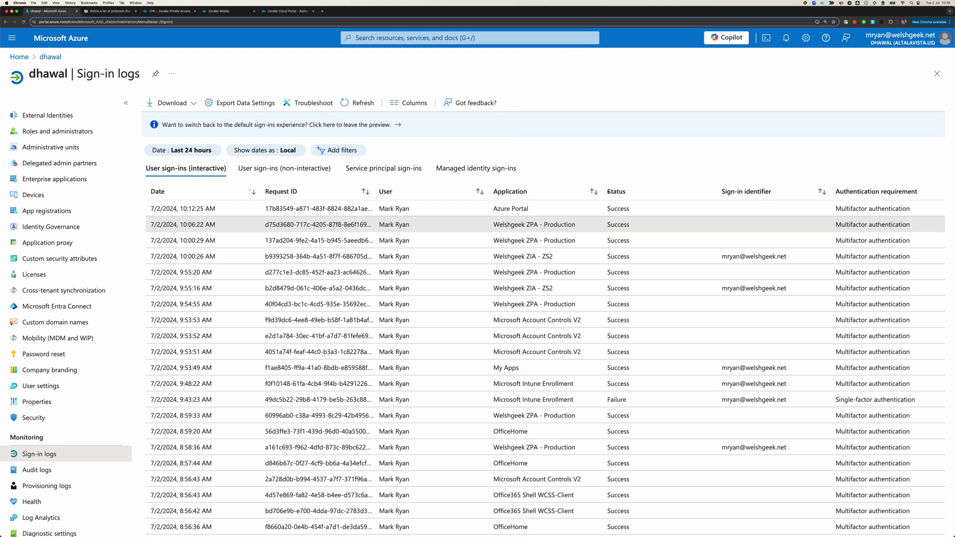
click(542, 257)
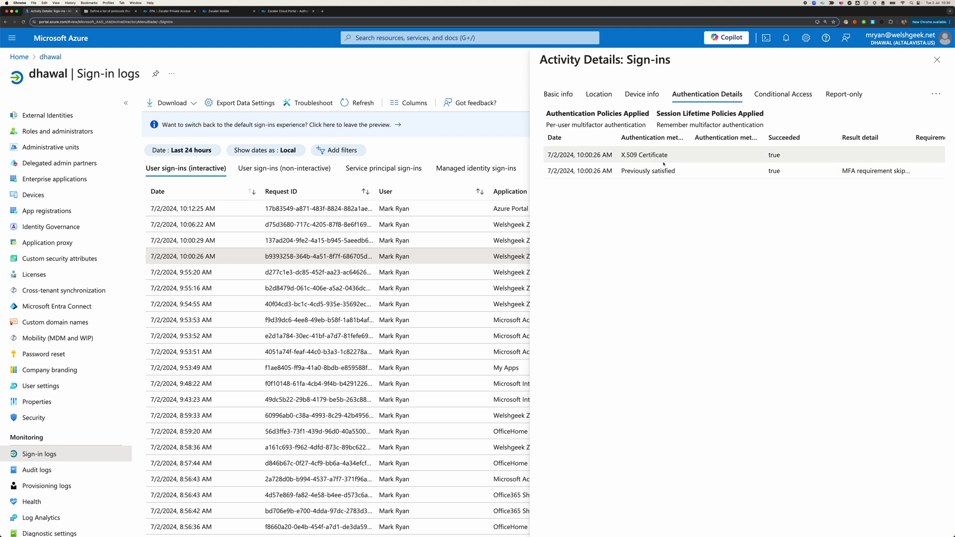
click(933, 62)
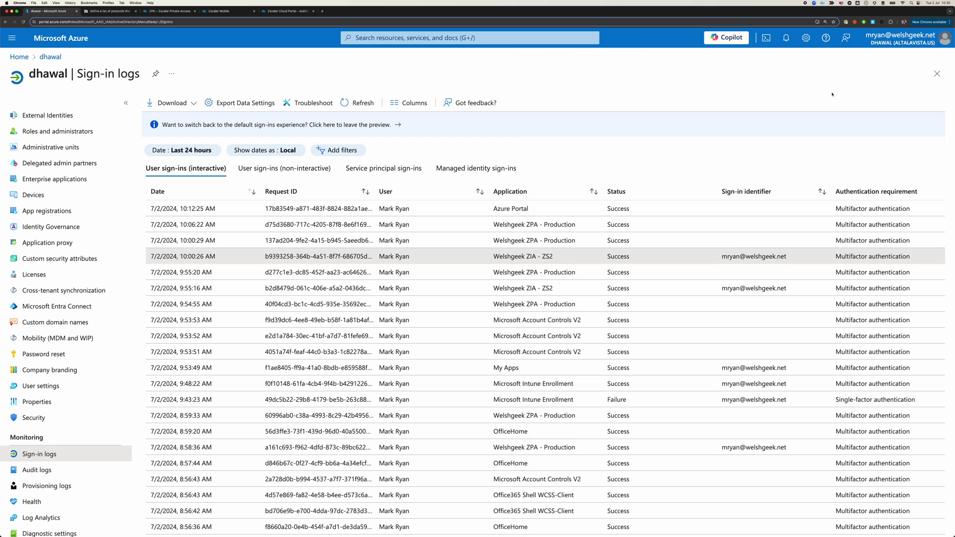
- Review the 9:55:16 AM sign-in's device info (not managed) and basic info, then reload the crashed tab
click(427, 285)
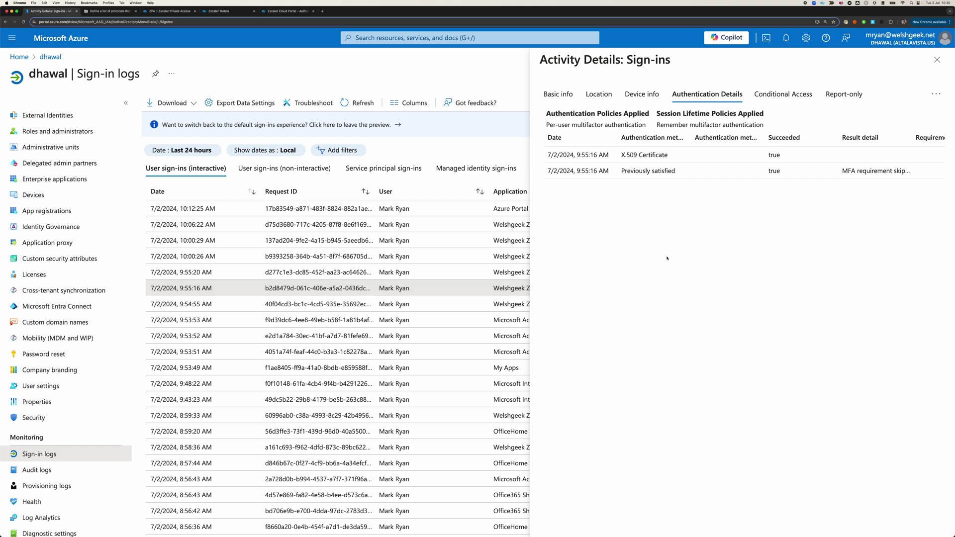
click(639, 95)
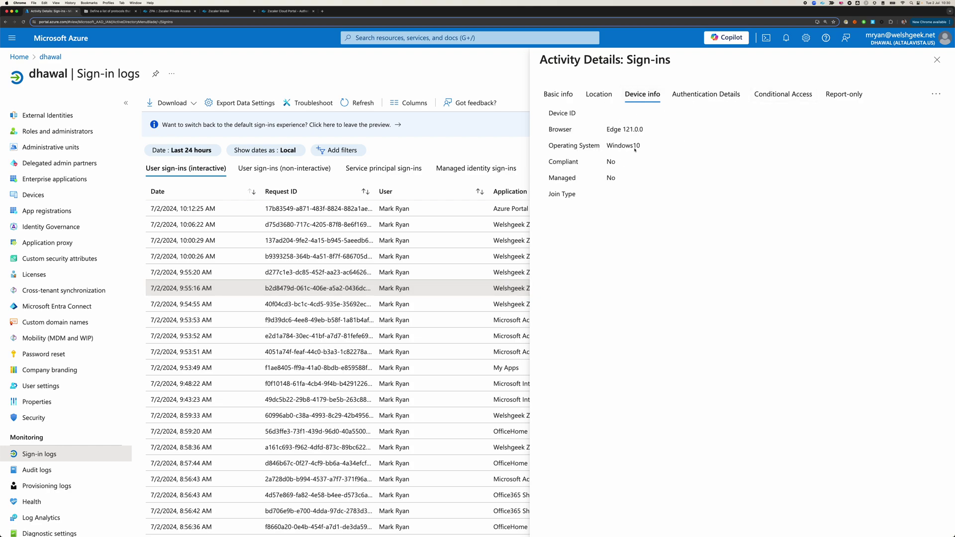
click(558, 95)
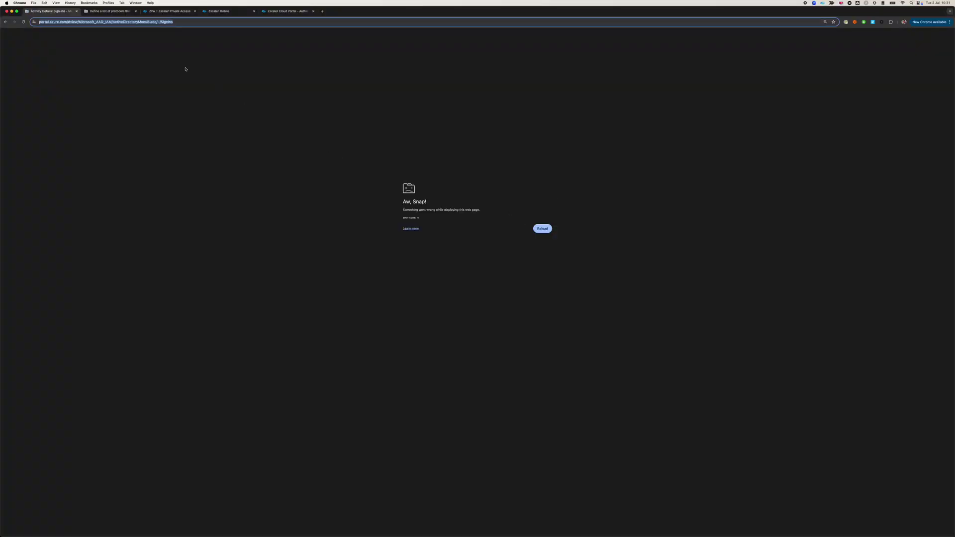
click(24, 22)
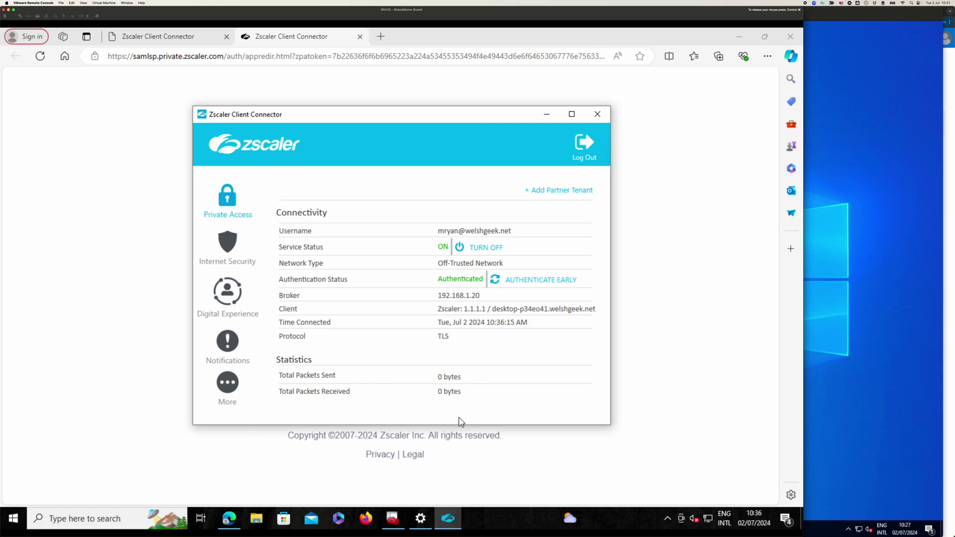
- In the VM's Edge, browse to apache.welshgeek.net and see it blocked by Private Access policy
click(121, 146)
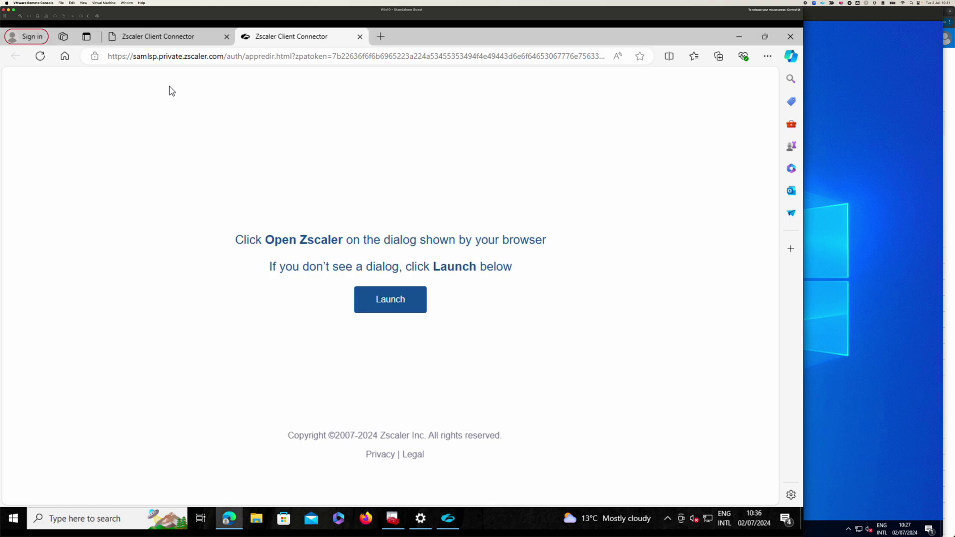
click(164, 60)
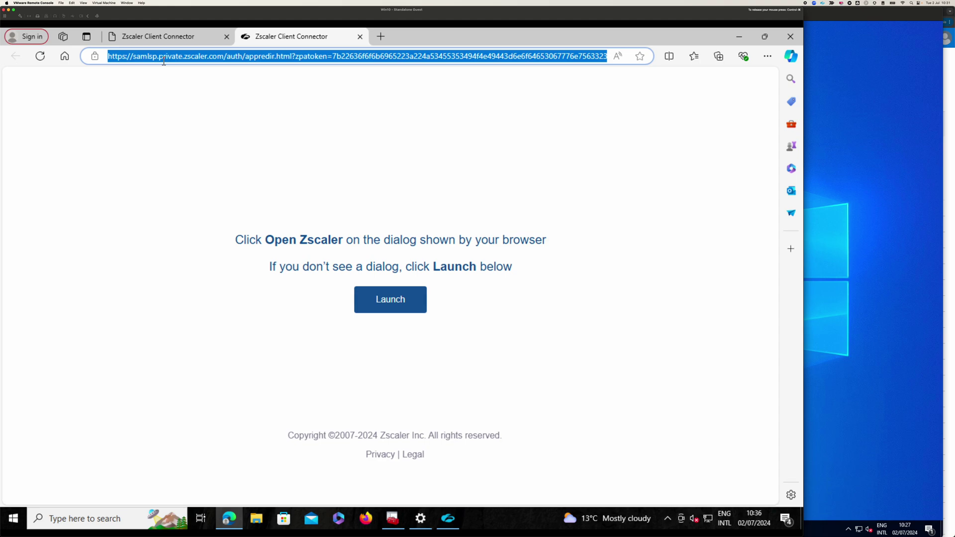
text(apah)
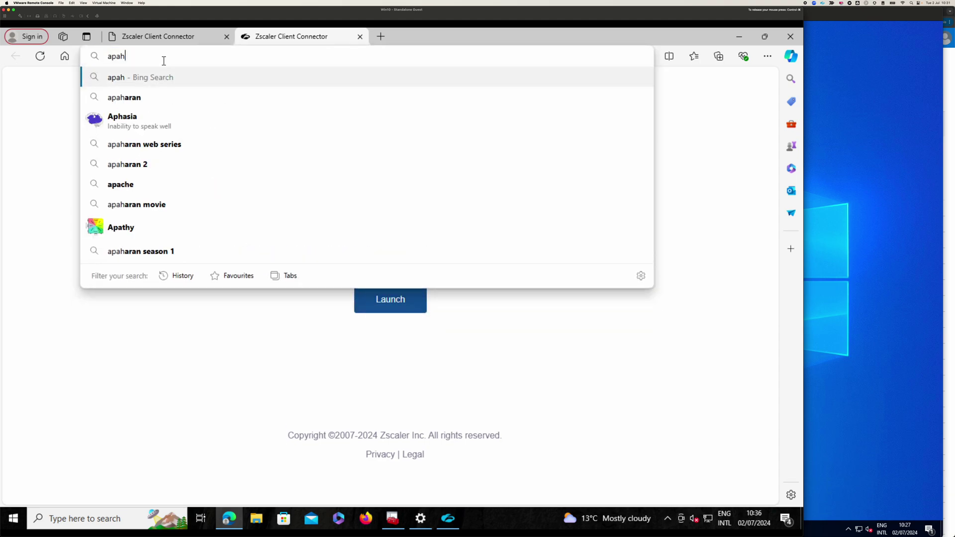
key(BackSpace)
text(ac)
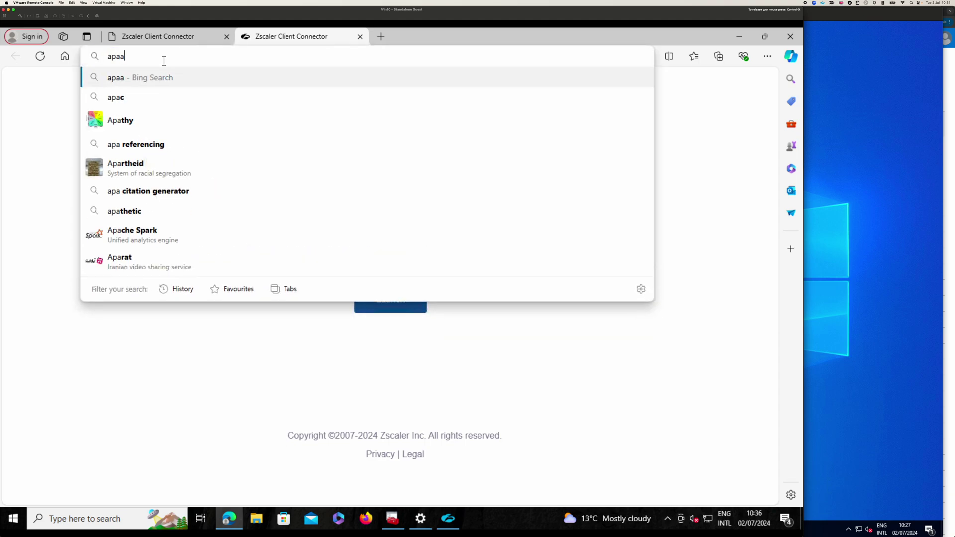
key(BackSpace)
key(Down)
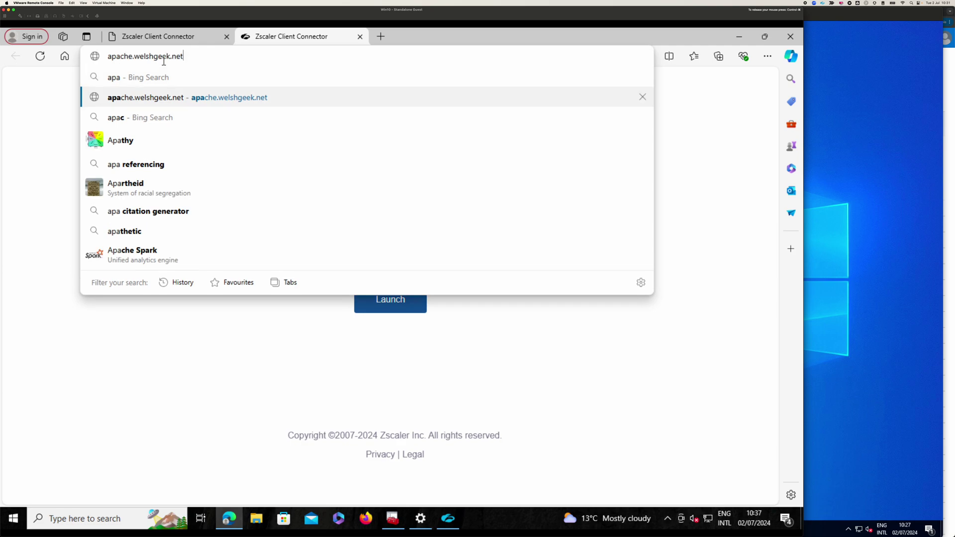
key(Return)
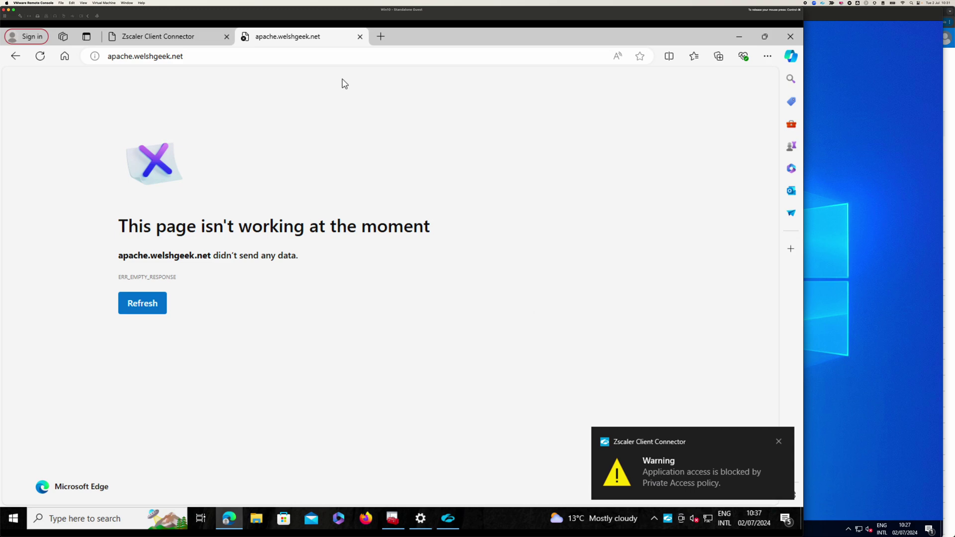
- Browse to centos.welshgeek.net to load the WELSHNET INTRANET page and dismiss the Zscaler block warning
double_click(131, 55)
text(cent)
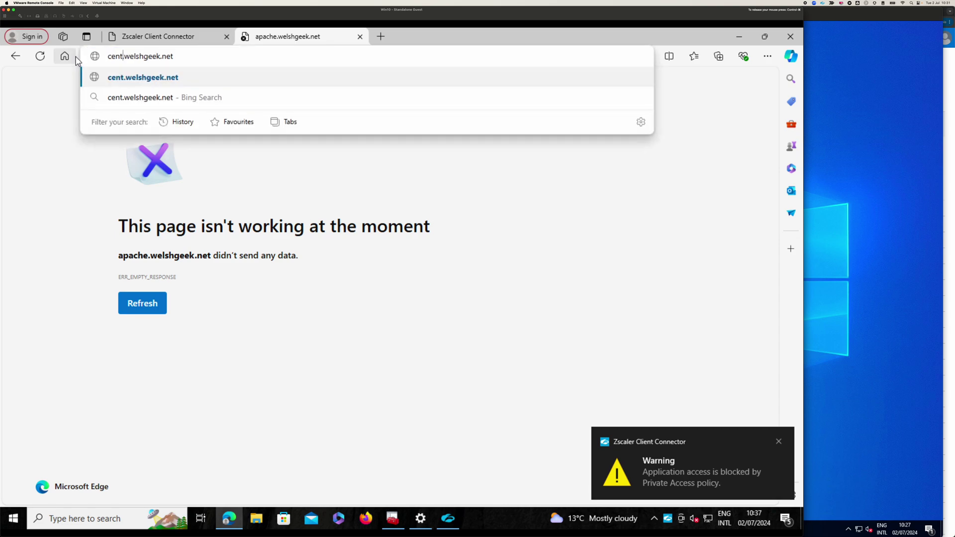
text(os.)
key(Return)
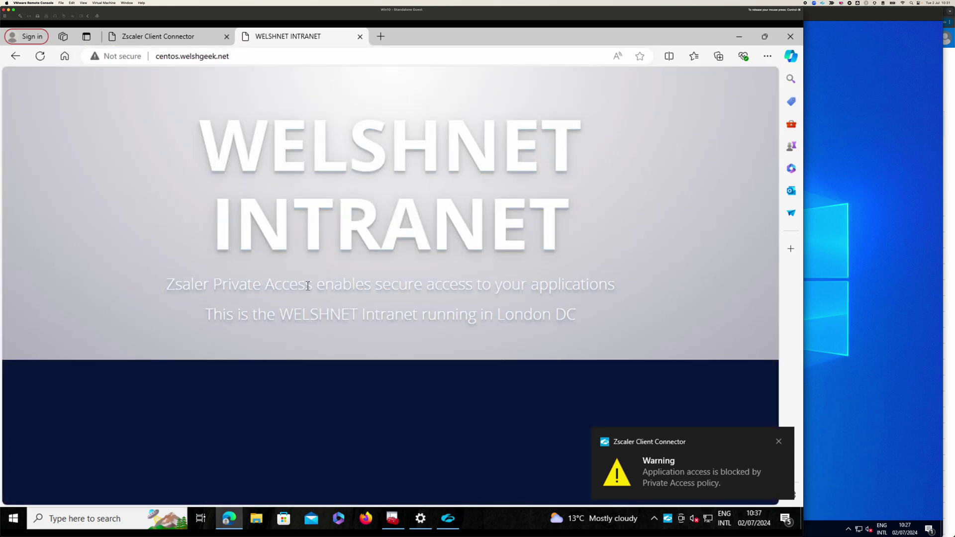
click(775, 441)
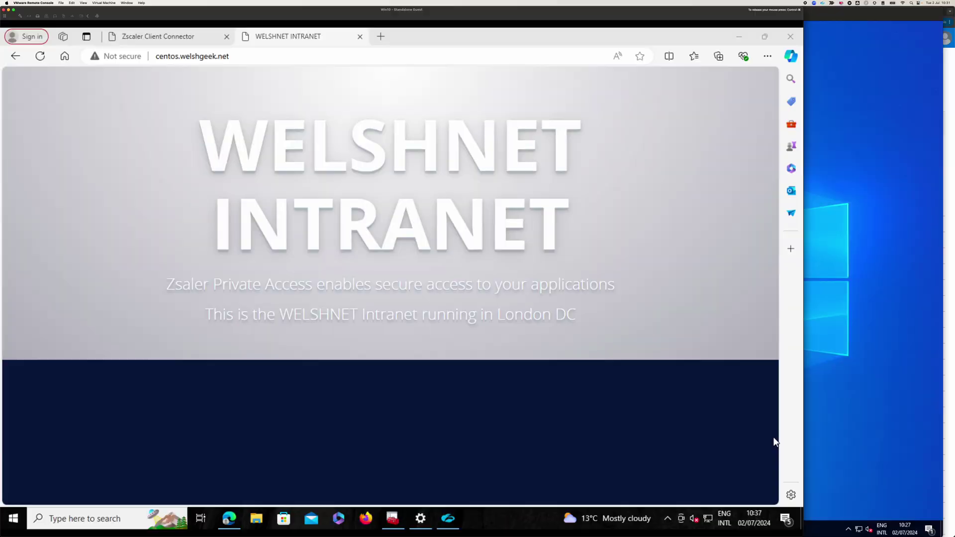
key(super+Tab)
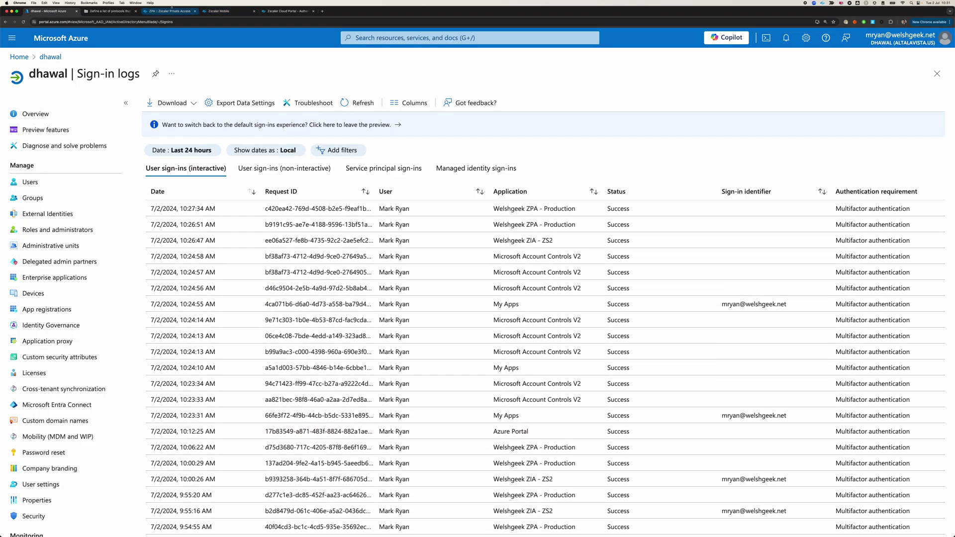
- In the ZPA portal, clear the log filters and load the latest Live Logs showing centos.welshgeek.net allowed
click(172, 14)
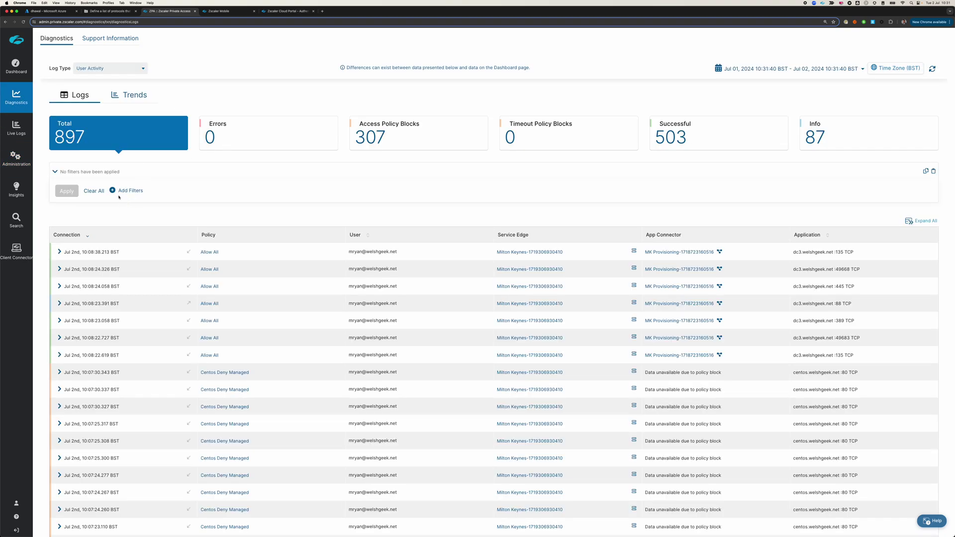
click(89, 196)
click(16, 128)
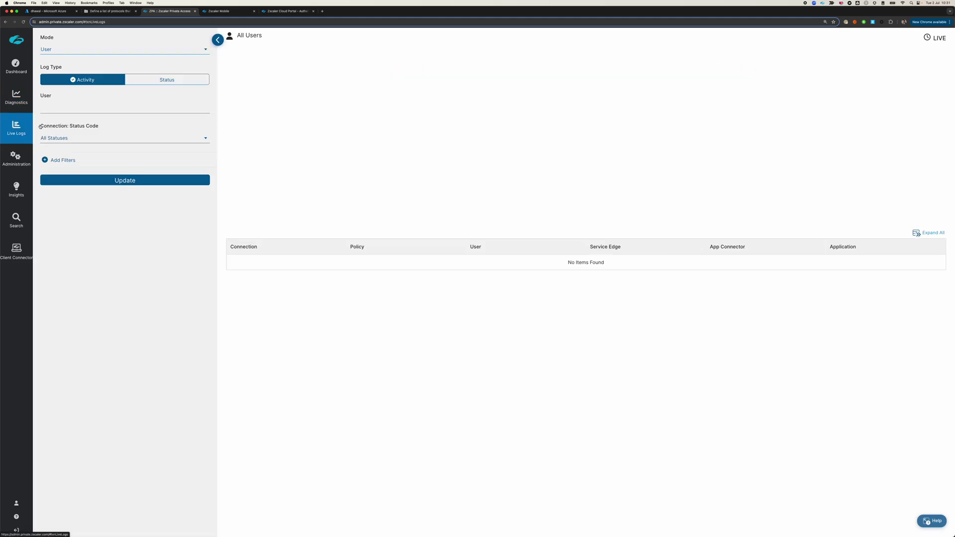
key(super+Tab)
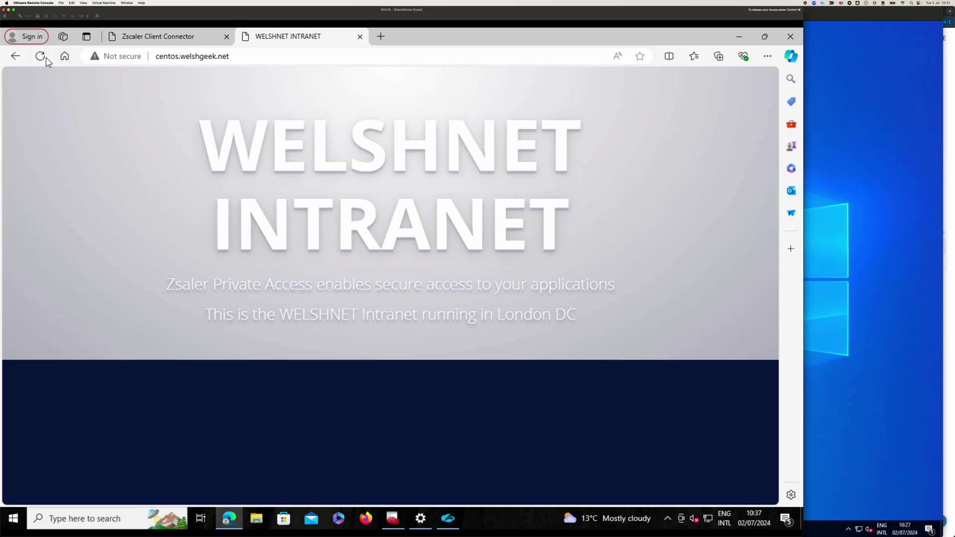
key(super+Tab)
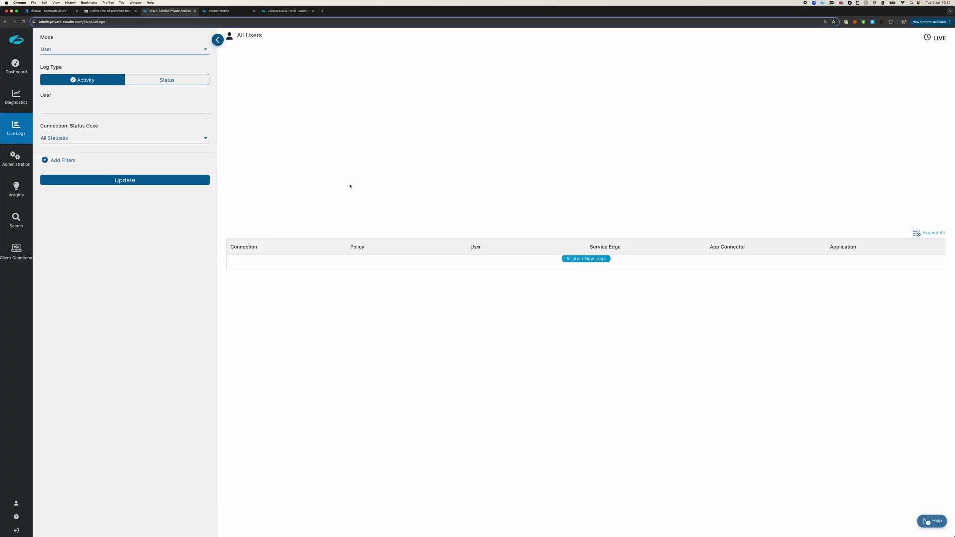
click(579, 258)
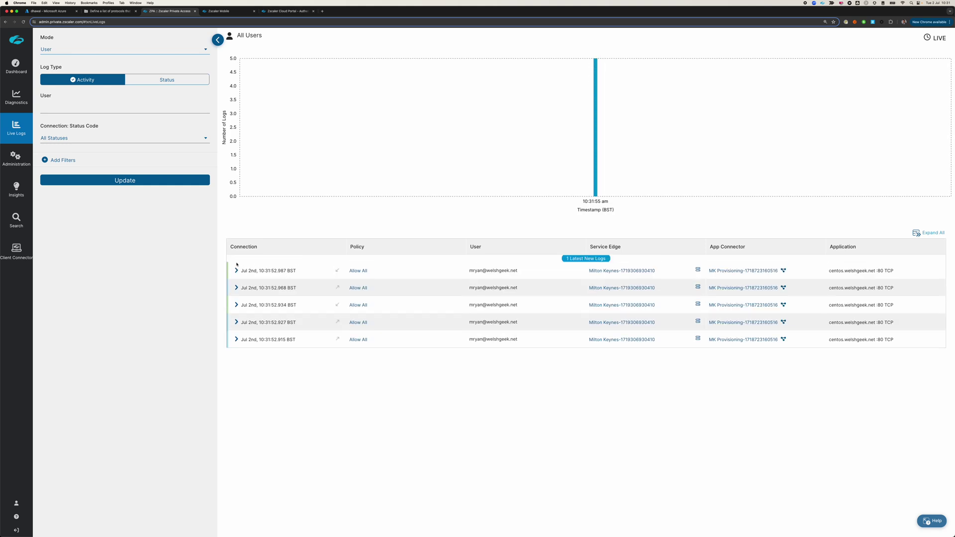
- Retry apache.welshgeek.net in the VM, refresh the logs and expand the Apache Deny All blocked entry
key(super+Tab)
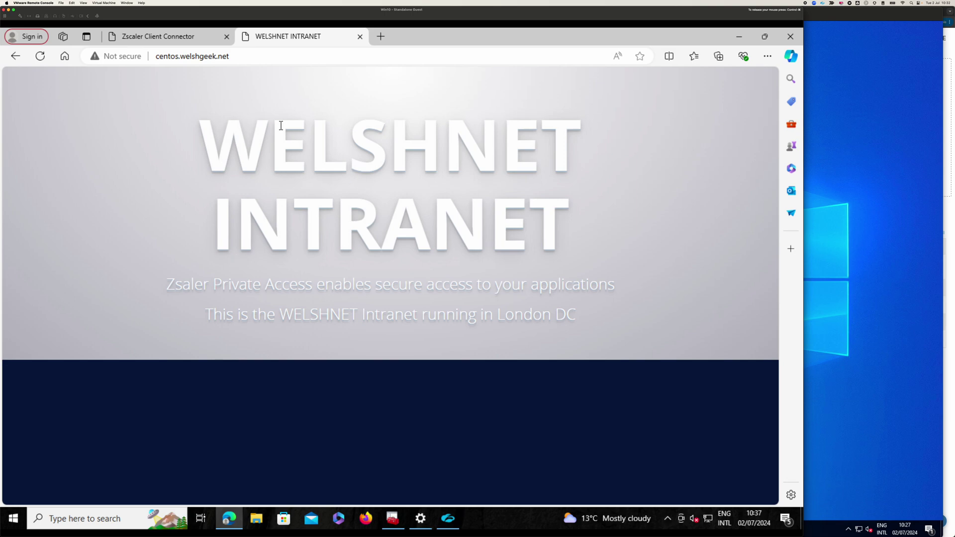
drag(179, 59, 151, 59)
text(apache)
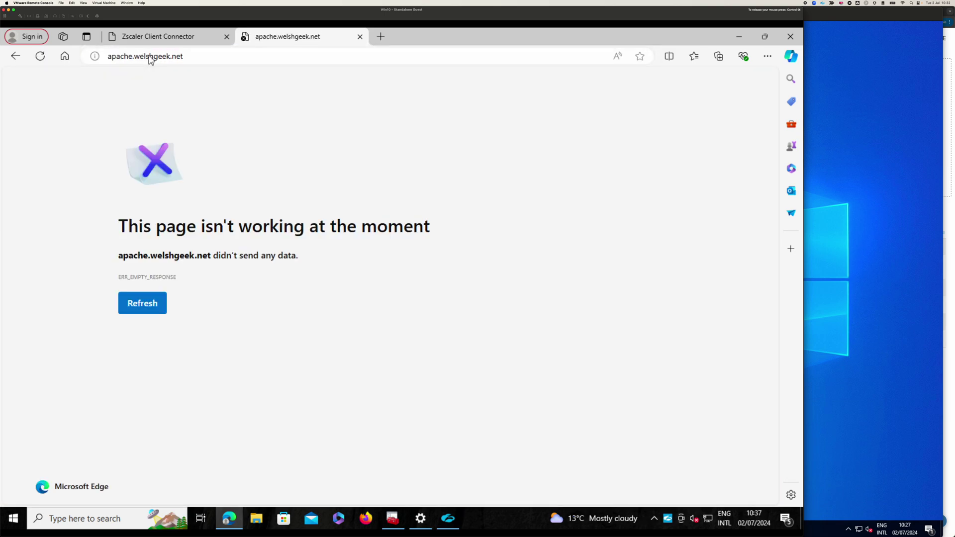
key(super+Tab)
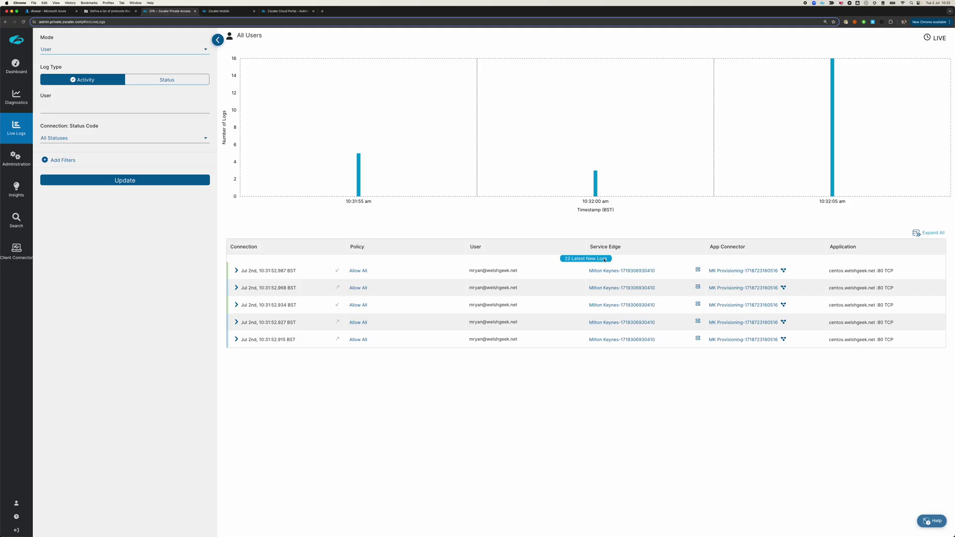
click(592, 259)
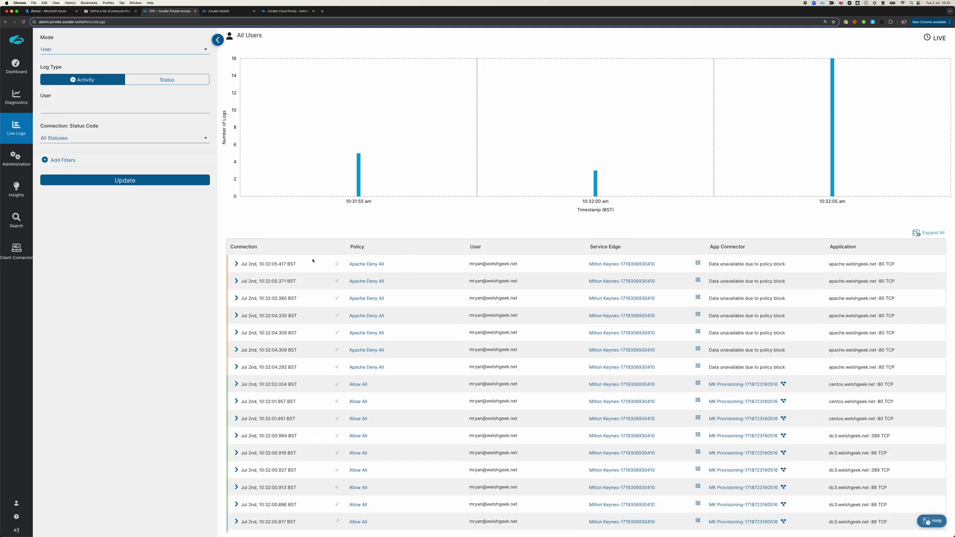
click(237, 264)
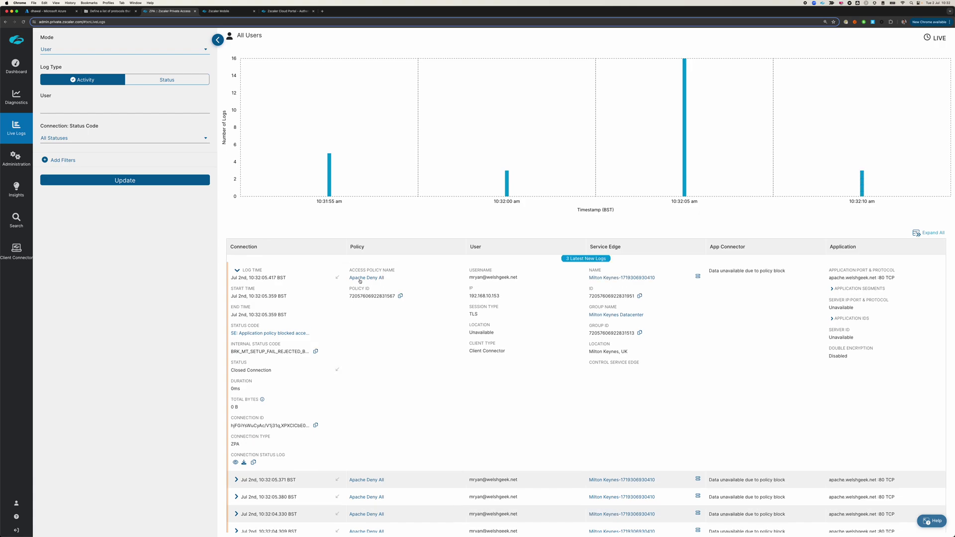
key(super+Tab)
- On the managed VM, launch a new Microsoft Edge window from the Start menu
key(super+grave)
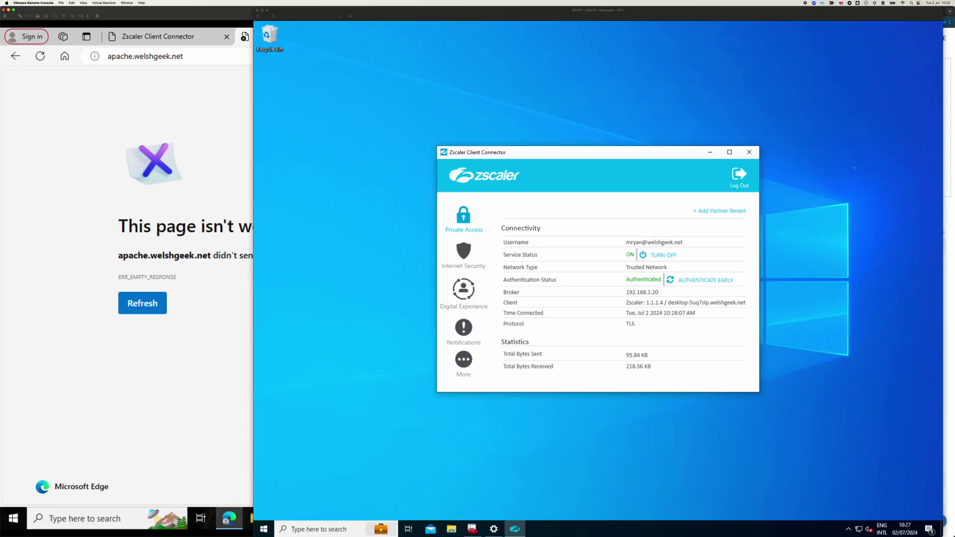
click(264, 531)
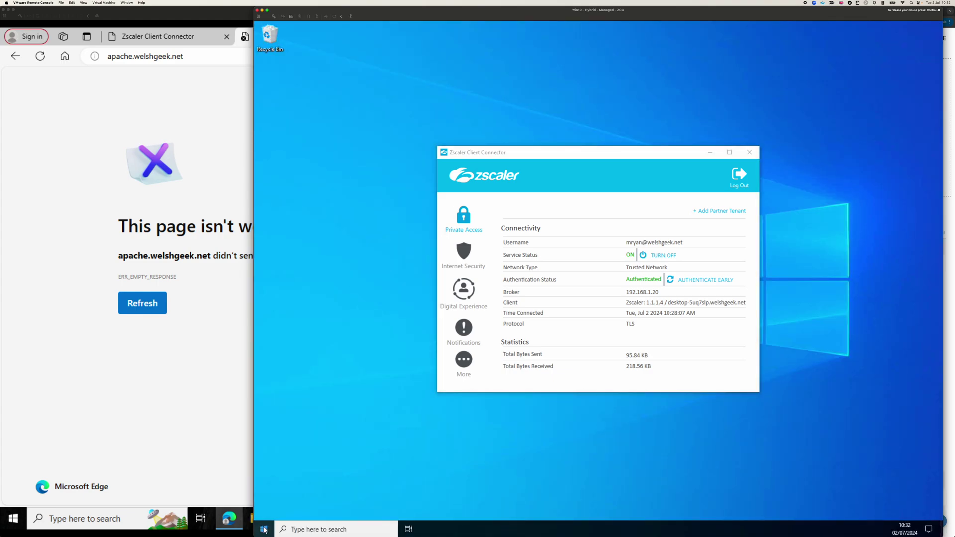
click(264, 530)
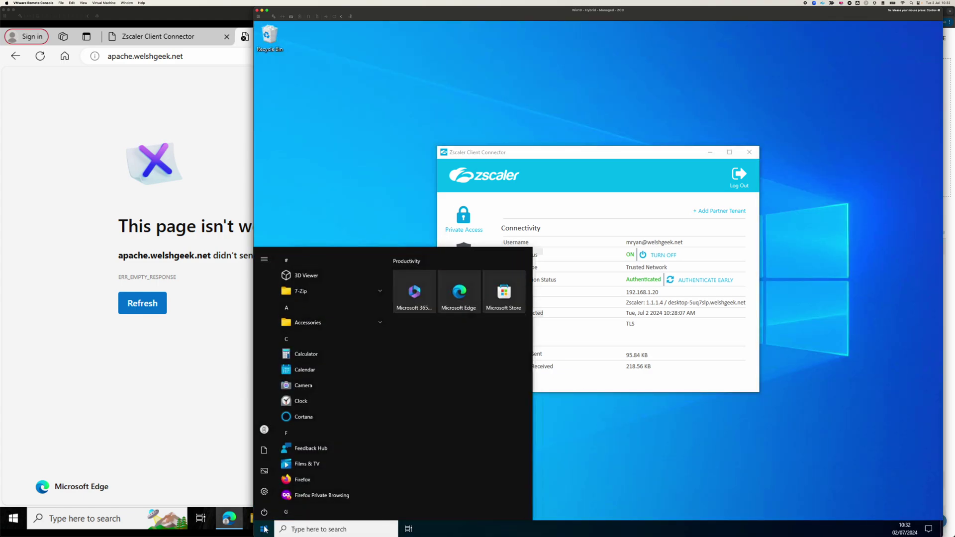
click(447, 288)
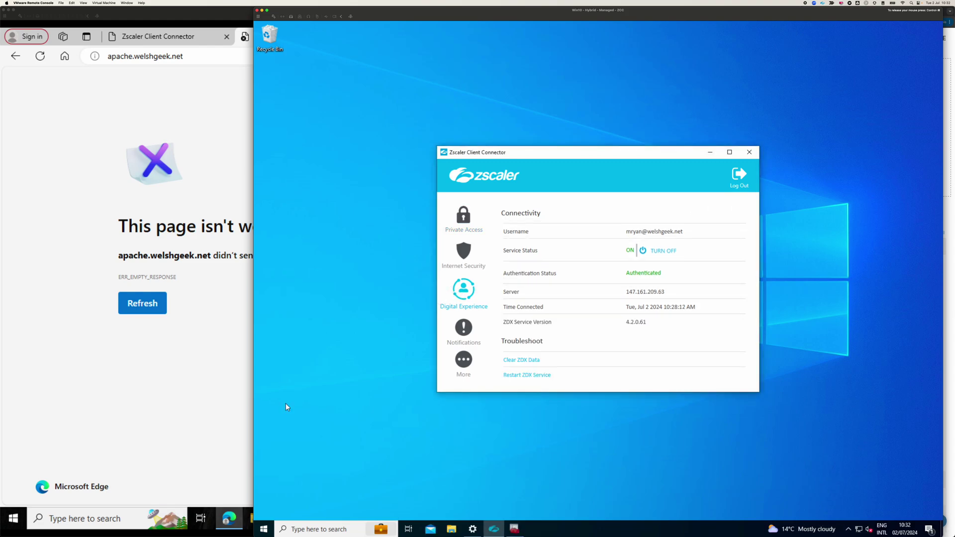
click(264, 529)
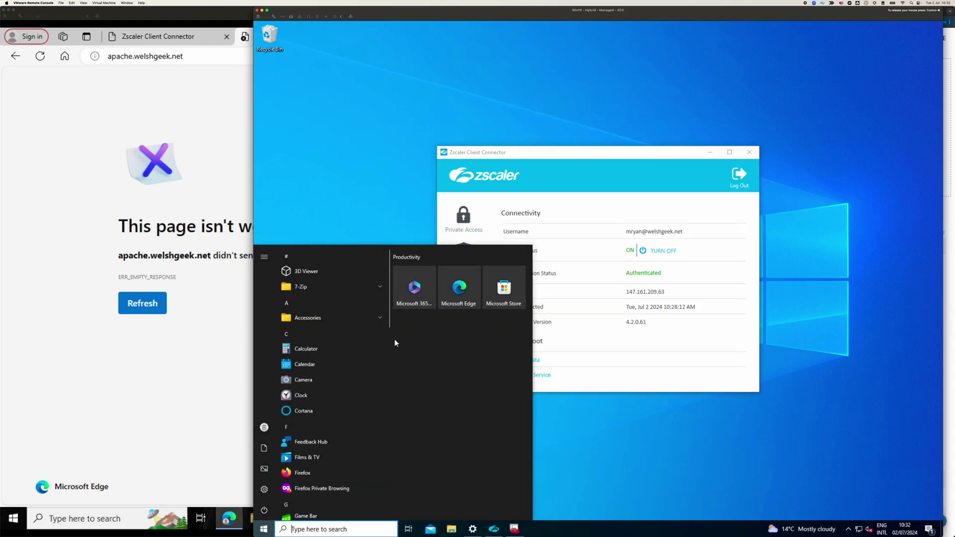
click(449, 303)
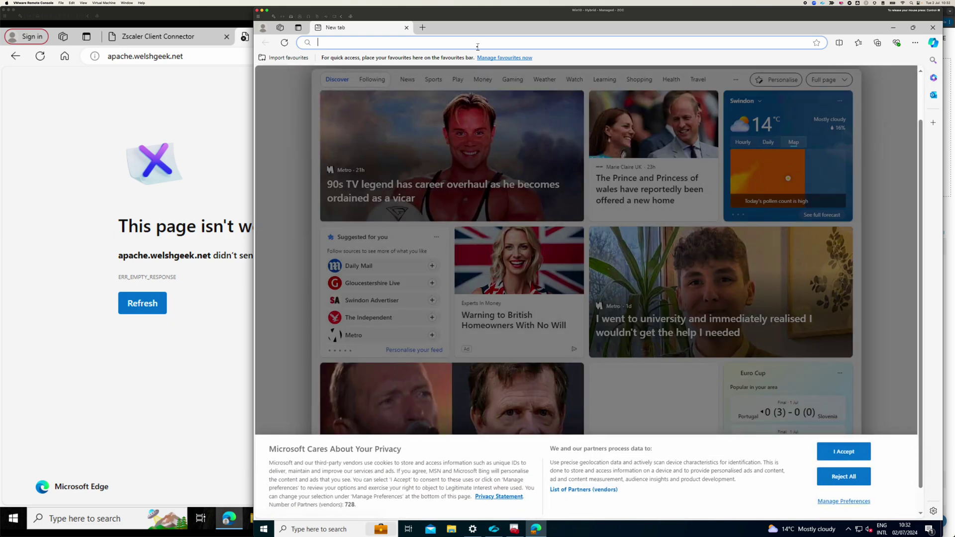
- Load apache.welshgeek.net in Edge, then return to the admin portal
click(478, 45)
text(apache.welshgeek.net)
key(Return)
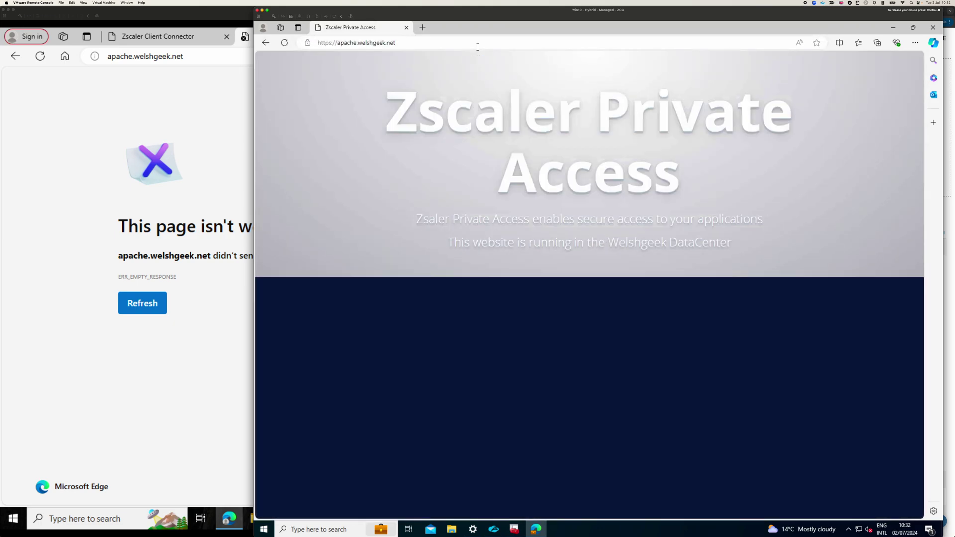
key(super+Tab)
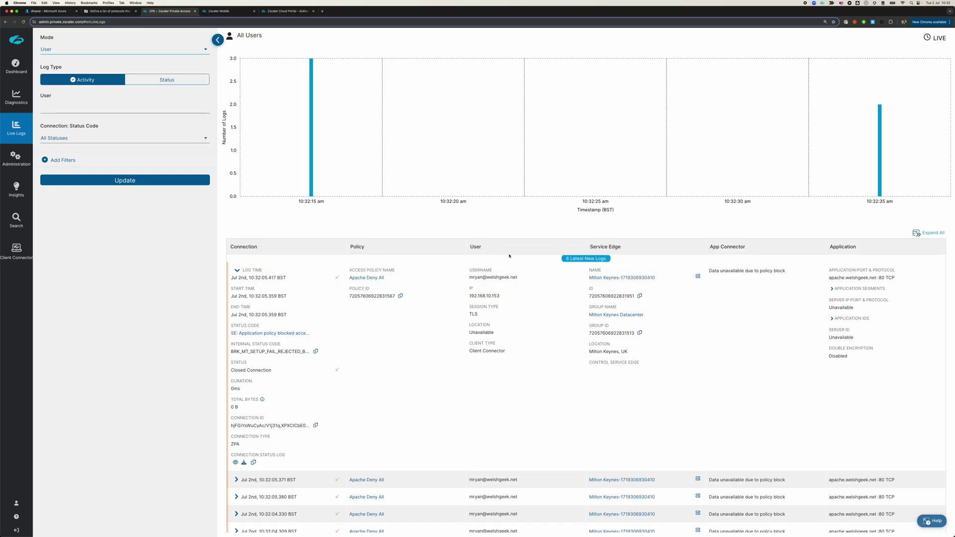
- Refresh Live Logs to the Apache Allow - Managed match, then check its isManaged = true condition without saving
click(585, 258)
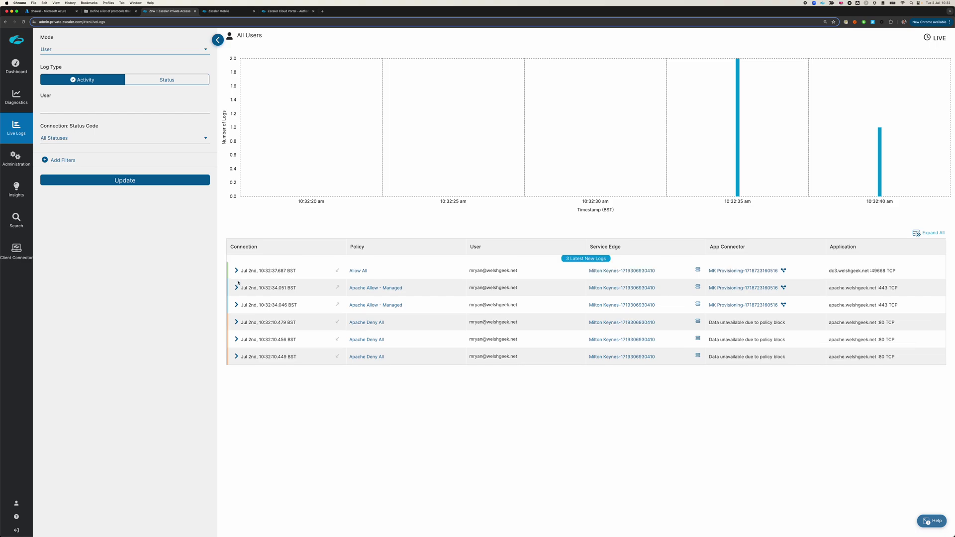
click(373, 289)
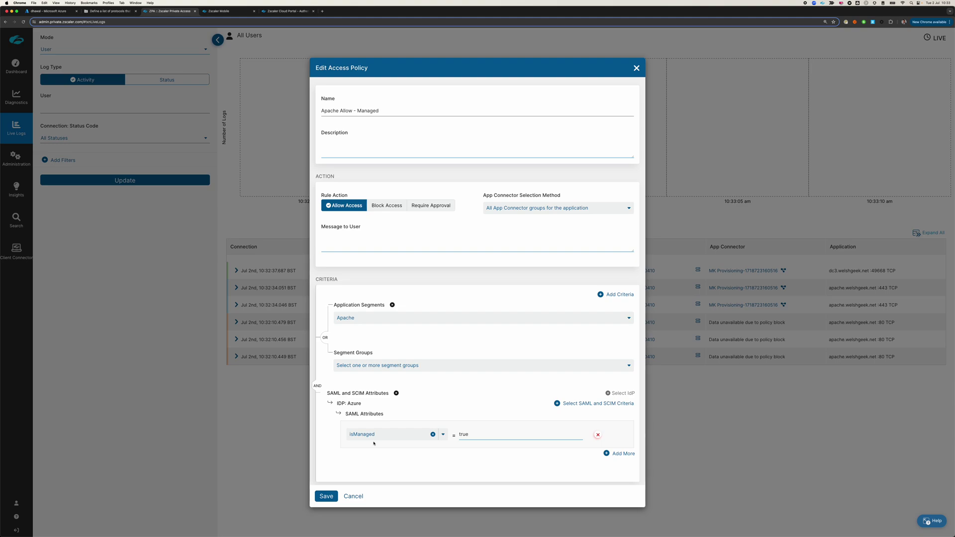
click(358, 495)
- Expand the Apache Allow - Managed, Apache Deny All and Centos Deny Managed access policy rules
mouse_move(17, 158)
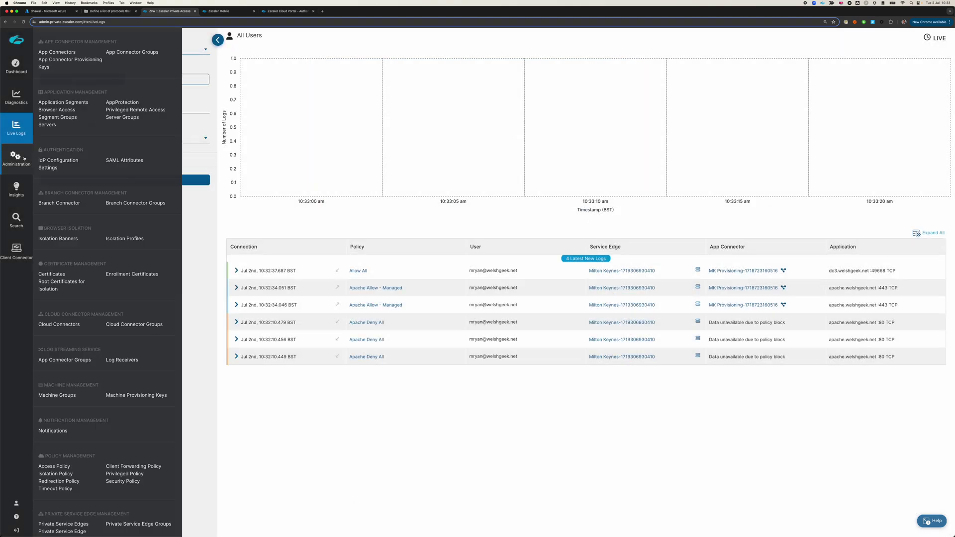
click(55, 466)
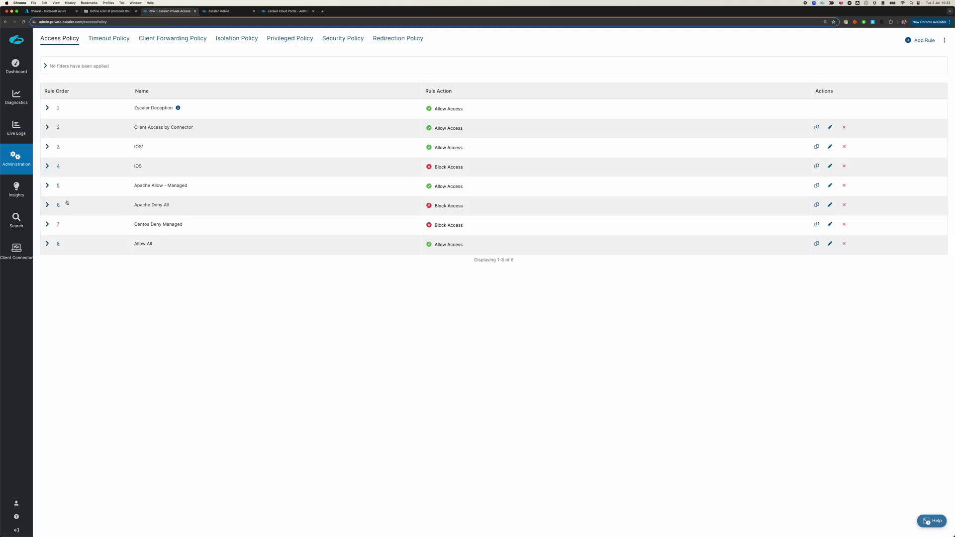
click(47, 186)
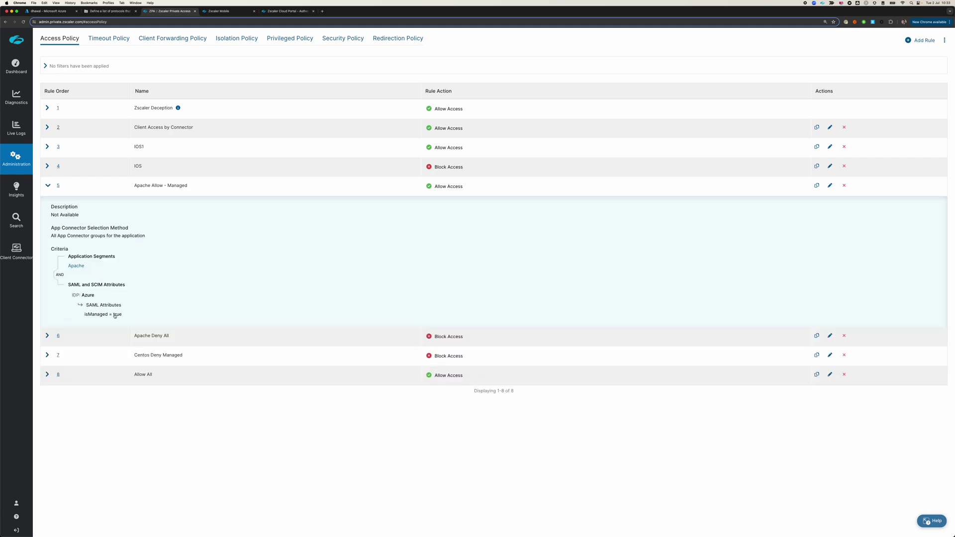
click(47, 337)
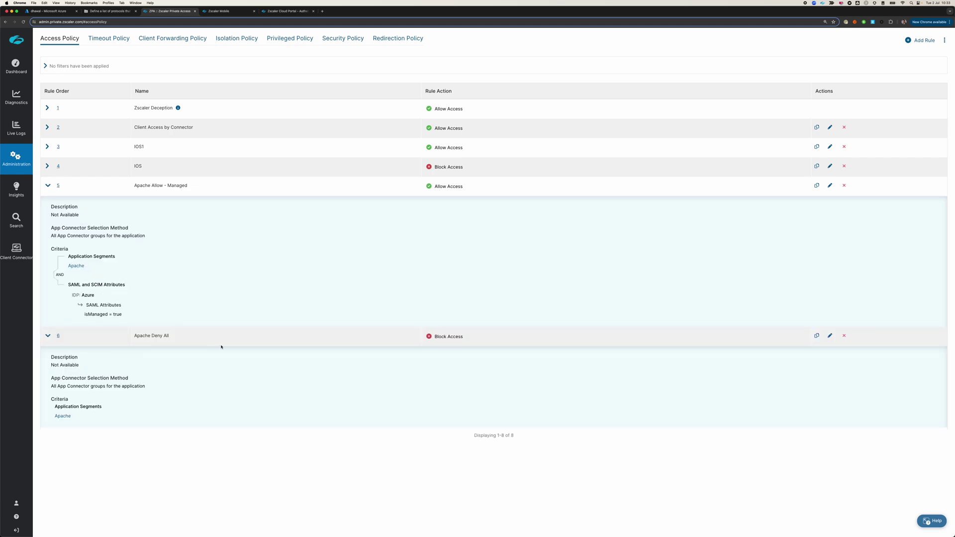
scroll(154, 354, down, 2)
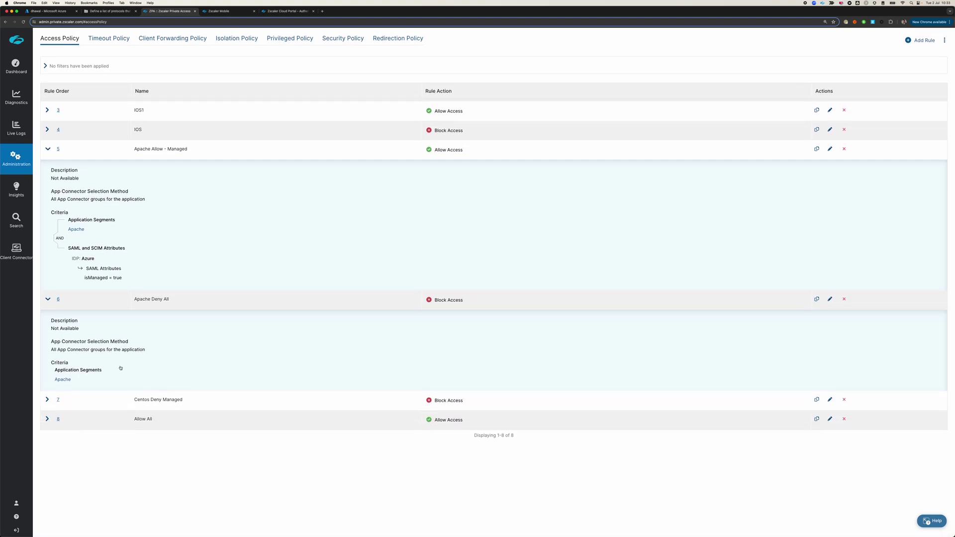
click(47, 401)
scroll(147, 404, down, 4)
scroll(146, 403, down, 3)
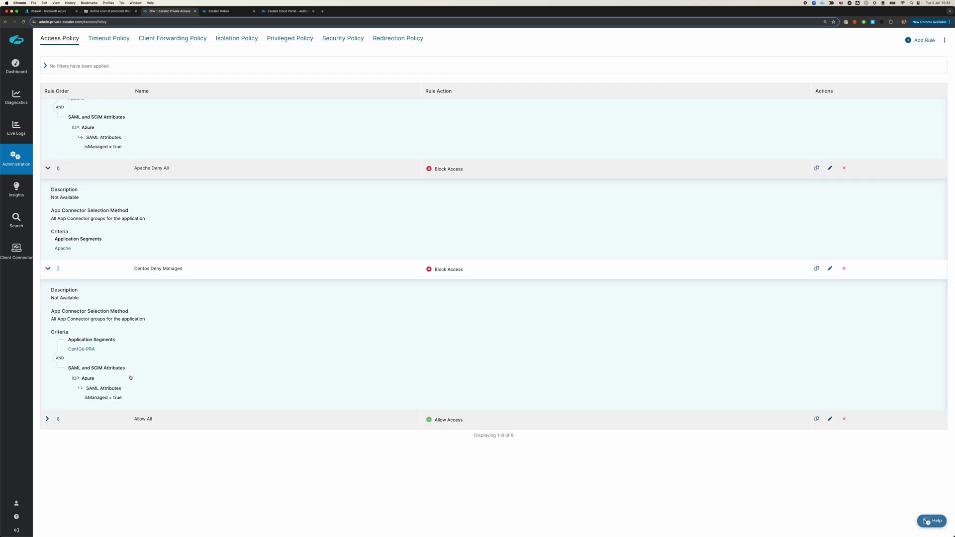
key(super+Tab)
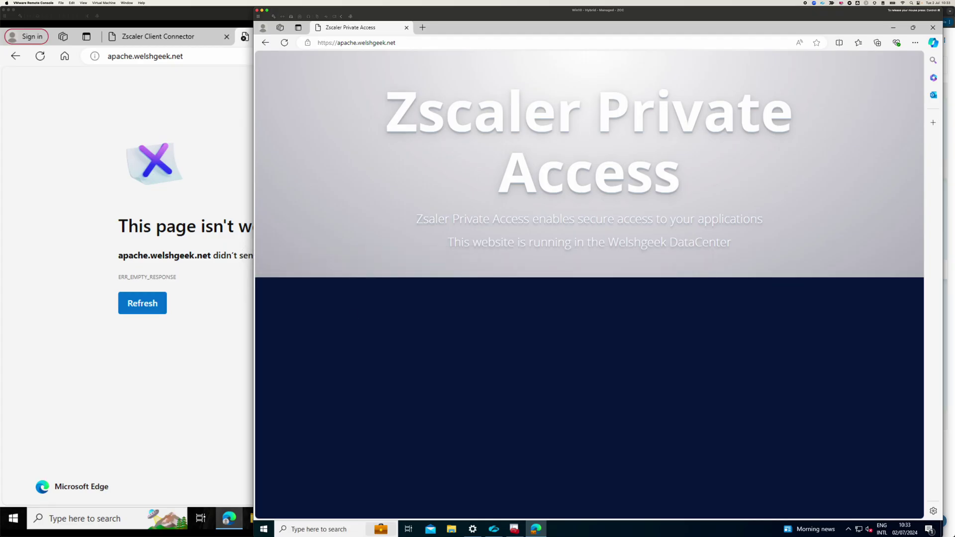
- Change the address to centos.welshgeek.net and confirm it fails with ERR_CONNECTION_ABORTED
click(345, 42)
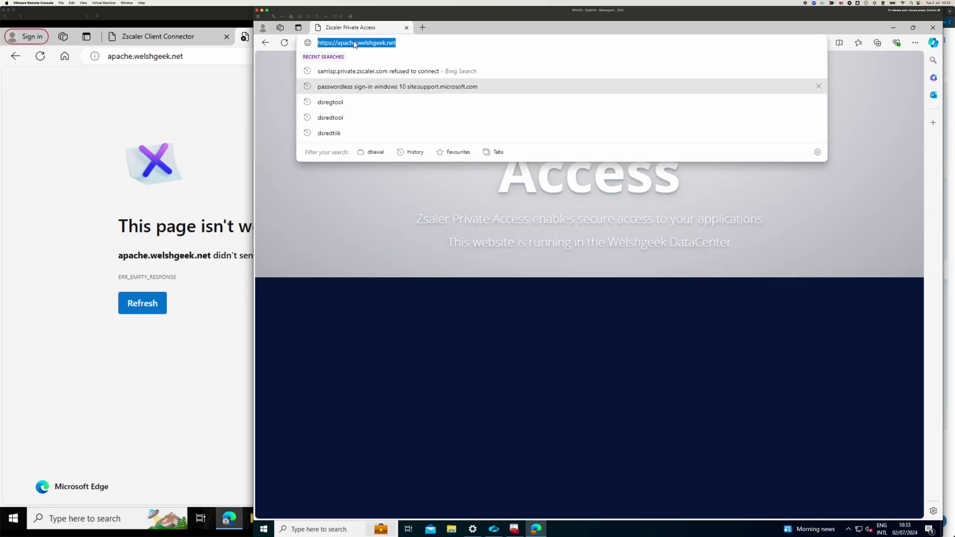
click(356, 45)
drag(355, 43, 267, 40)
text(centos)
key(Return)
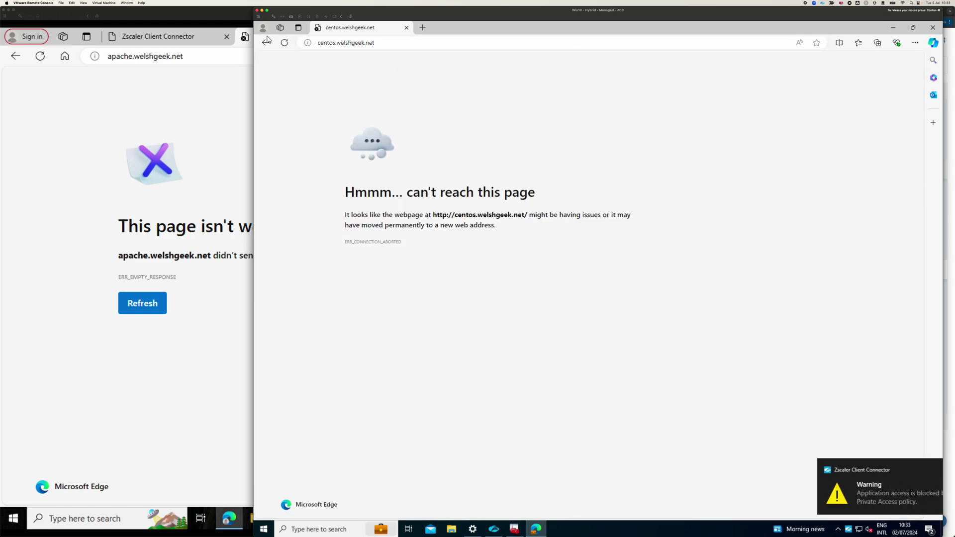